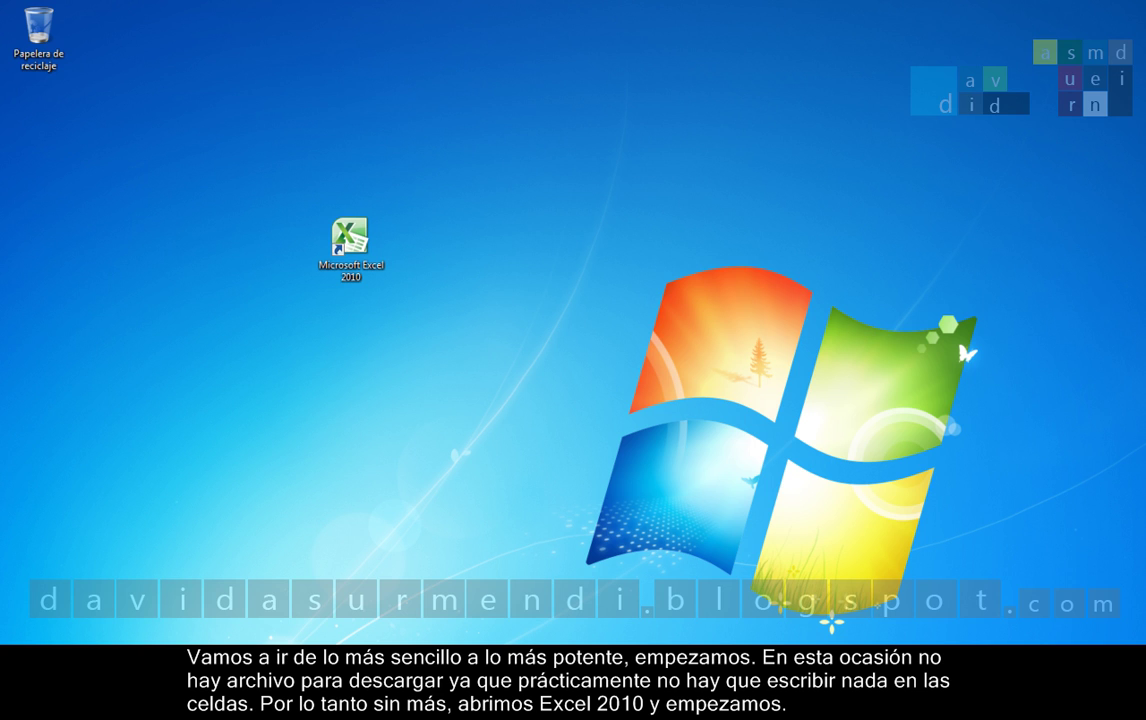
Launch Excel 2010 and maximize its window on the blank Libro1 workbook
{"action": "double_click", "coordinate": [347, 252]}
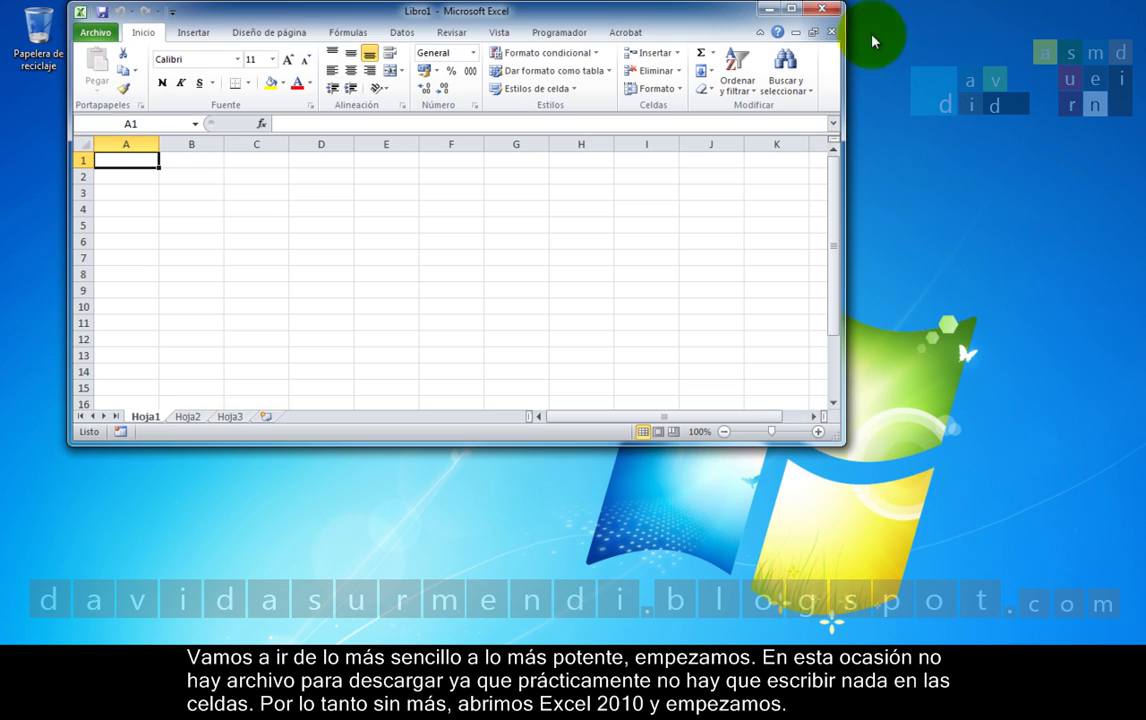
{"action": "left_click", "coordinate": [790, 8]}
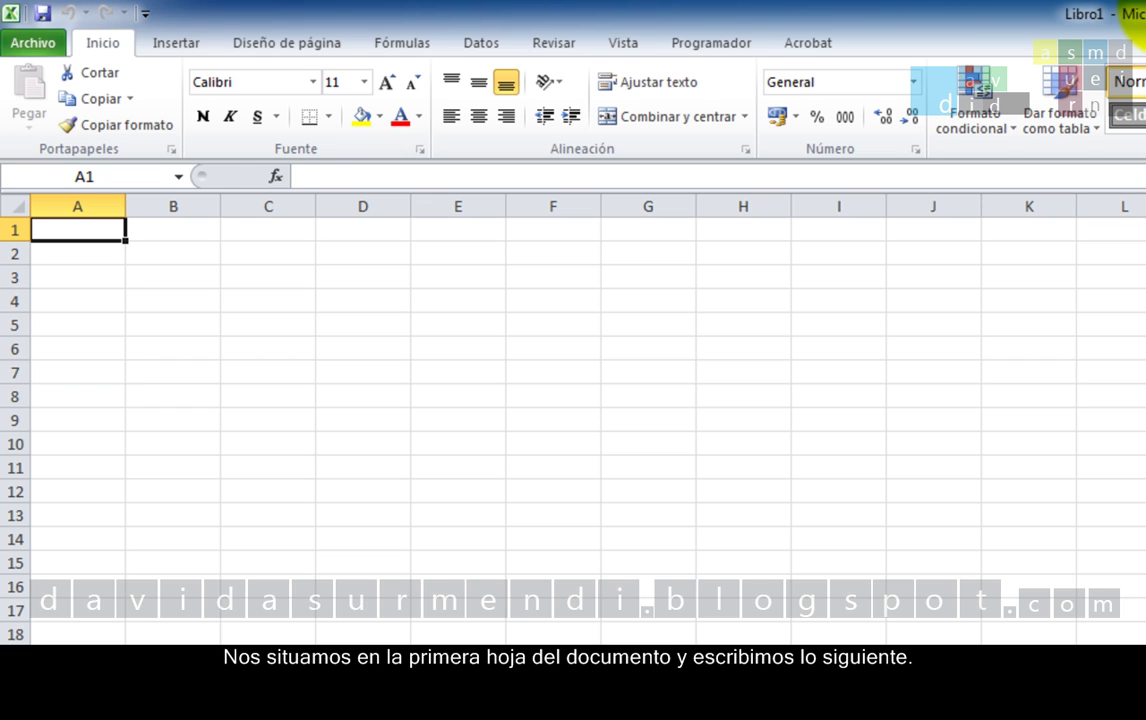
Enter 'Edad' in A1, formatted bold with white text on a black fill, then select B1
{"action": "type", "text": "Edad"}
{"action": "key", "text": "Return"}
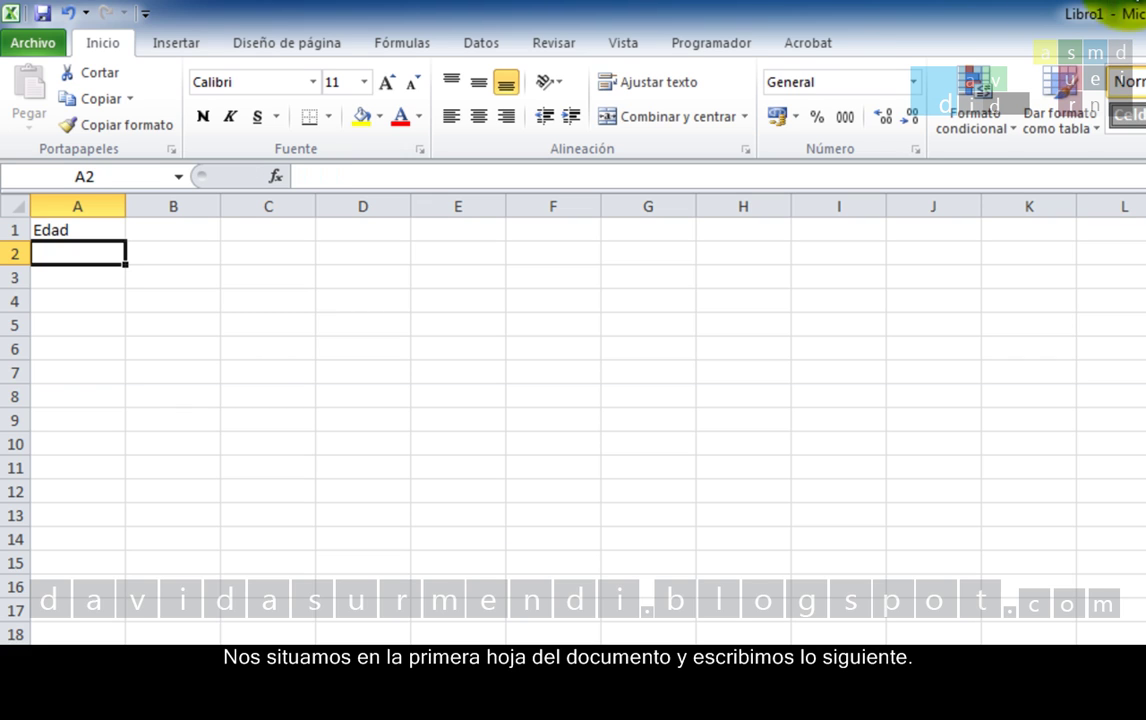
{"action": "left_click", "coordinate": [77, 230]}
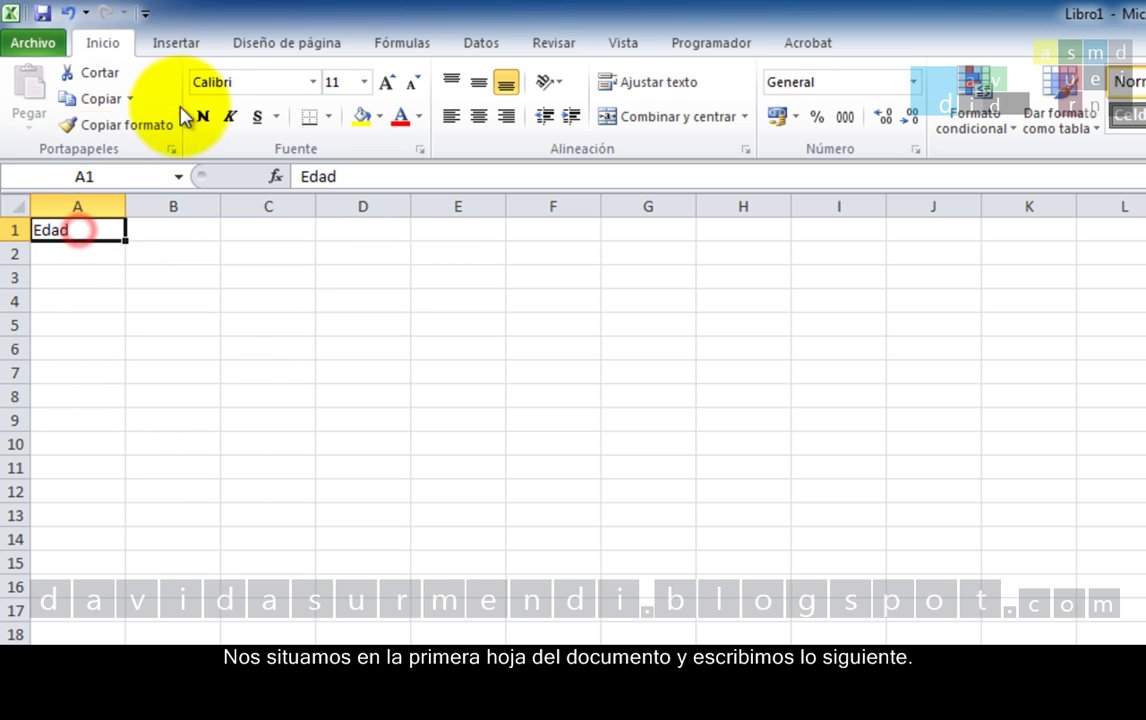
{"action": "left_click", "coordinate": [201, 116]}
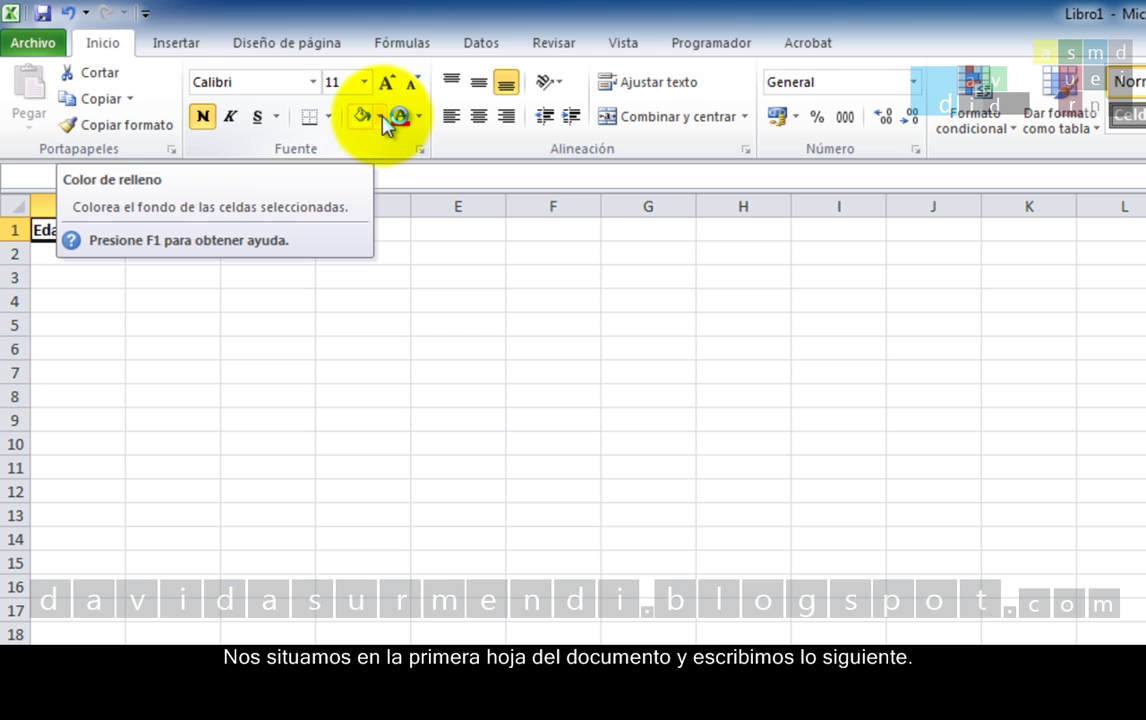
{"action": "left_click", "coordinate": [381, 116]}
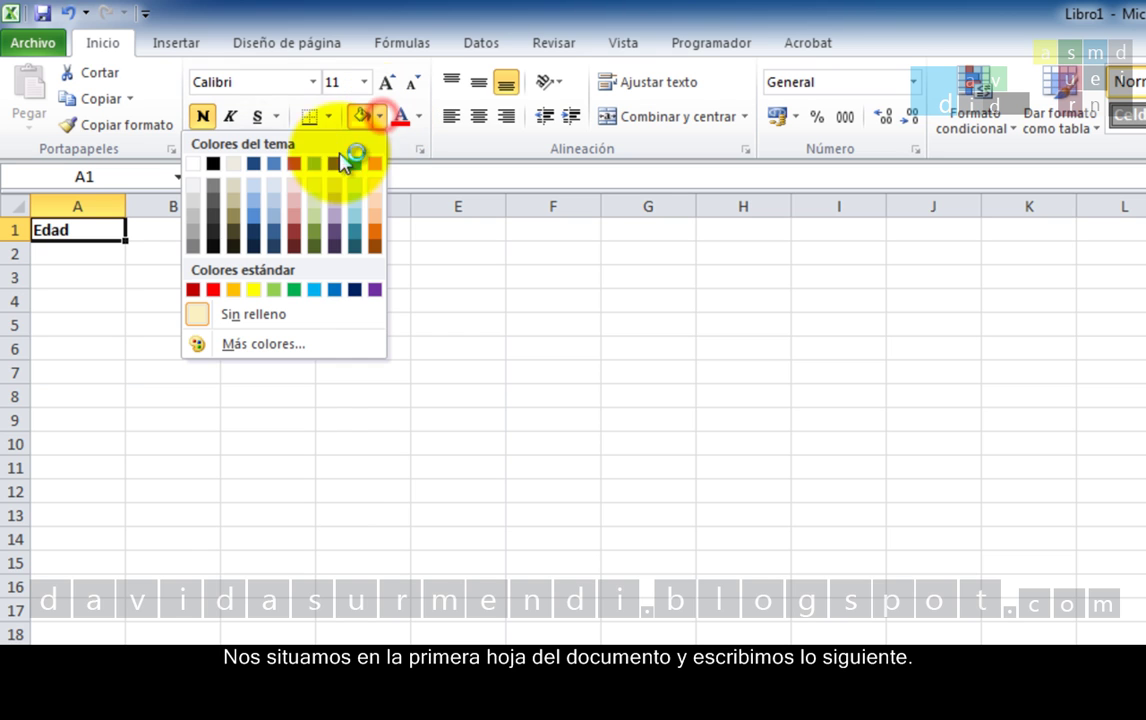
{"action": "left_click", "coordinate": [218, 165]}
{"action": "left_click", "coordinate": [418, 116]}
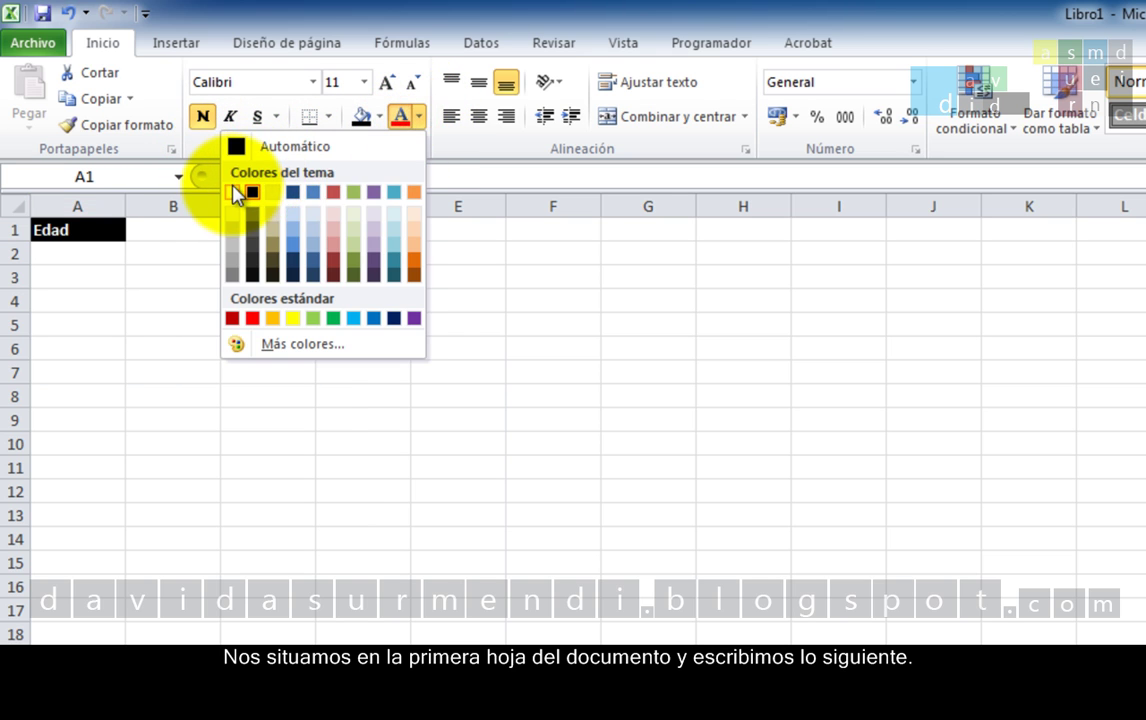
{"action": "left_click", "coordinate": [236, 192]}
{"action": "left_click", "coordinate": [362, 322]}
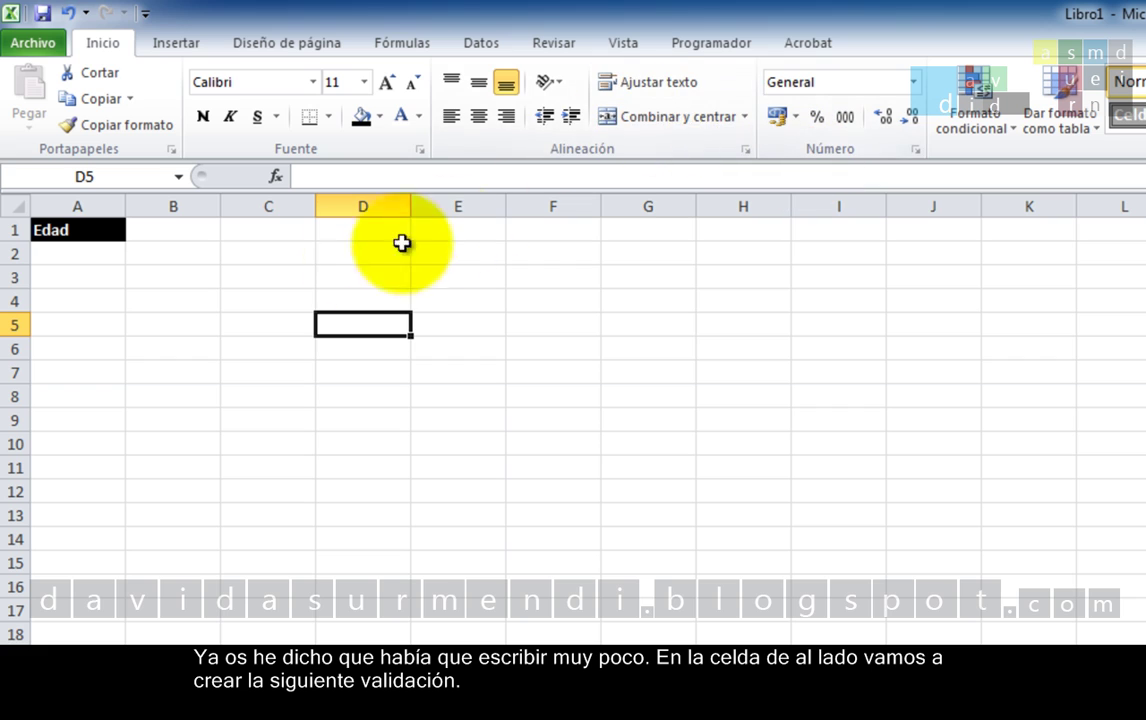
{"action": "left_click", "coordinate": [207, 232]}
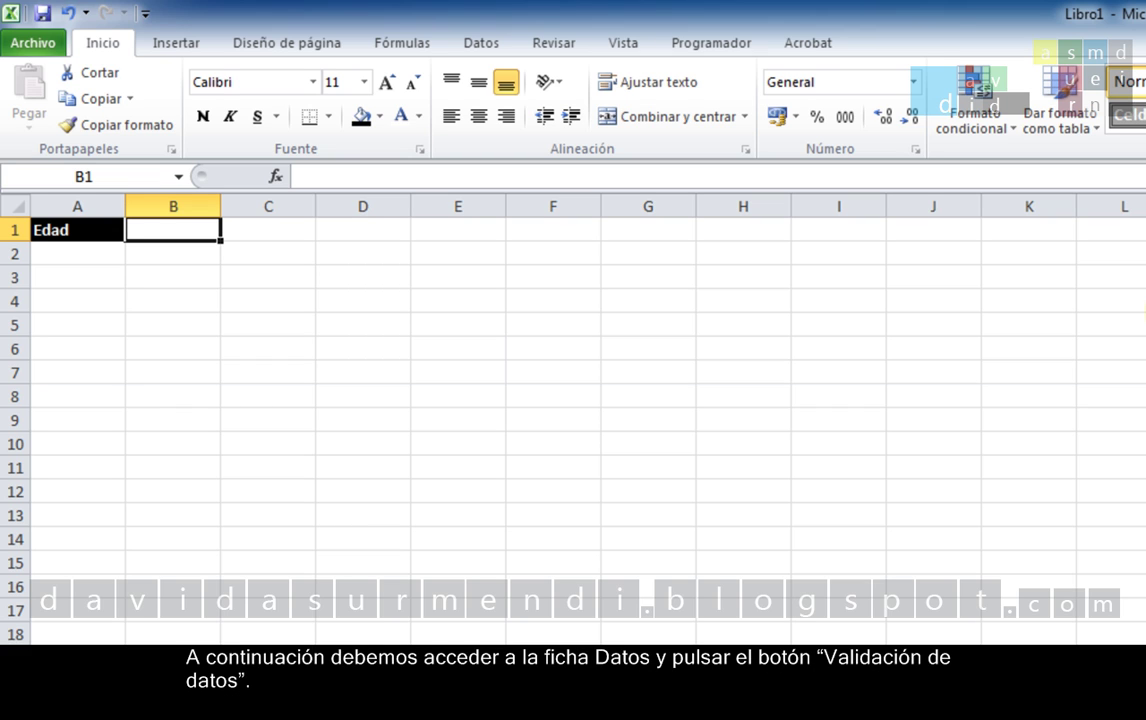
Open Validación de datos for B1 from the Datos tab and expand the Permitir list
{"action": "left_click", "coordinate": [487, 52]}
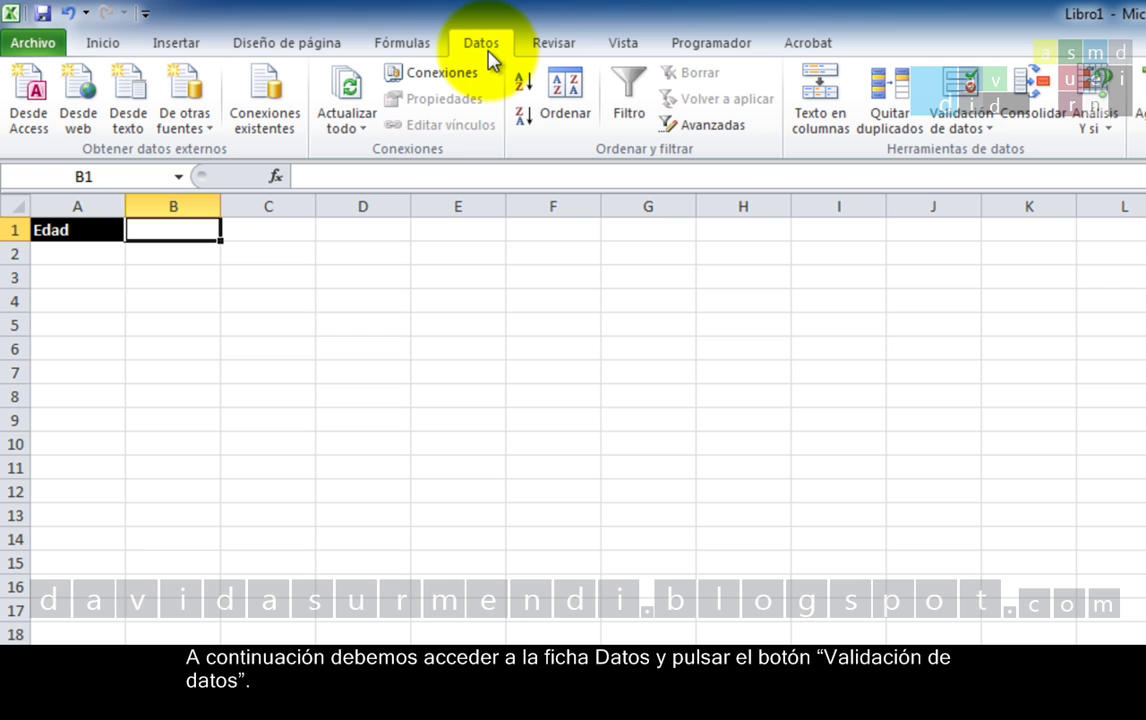
{"action": "left_click", "coordinate": [958, 90]}
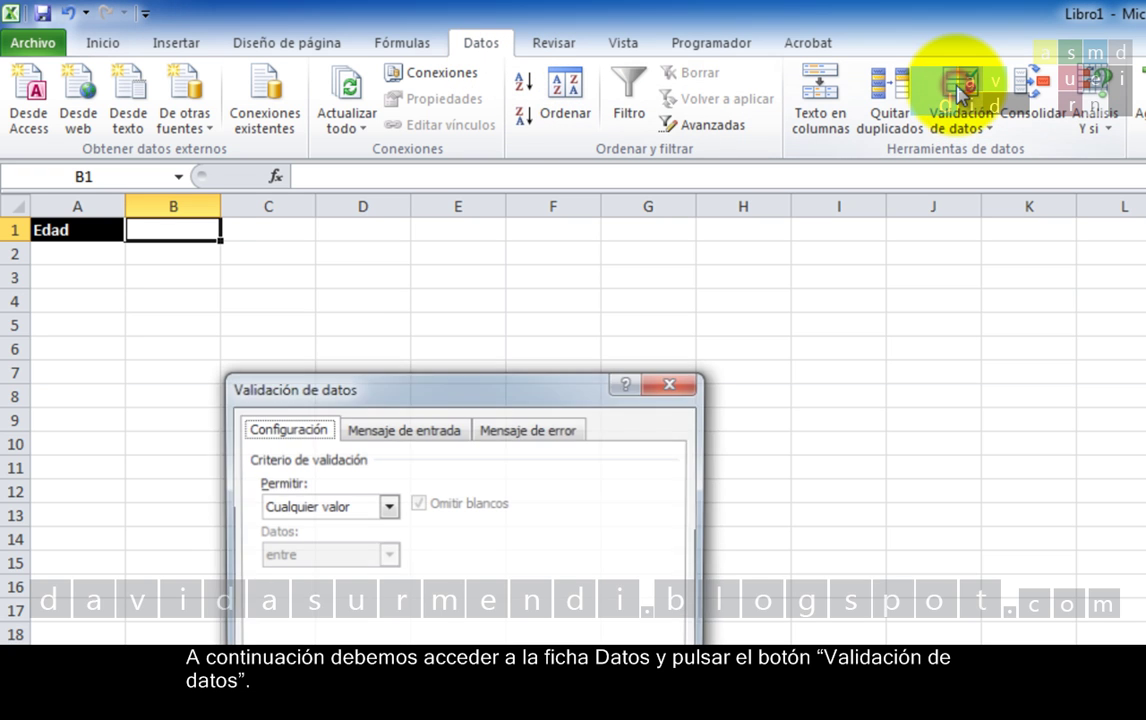
{"action": "left_click_drag", "start_coordinate": [575, 400], "coordinate": [476, 297]}
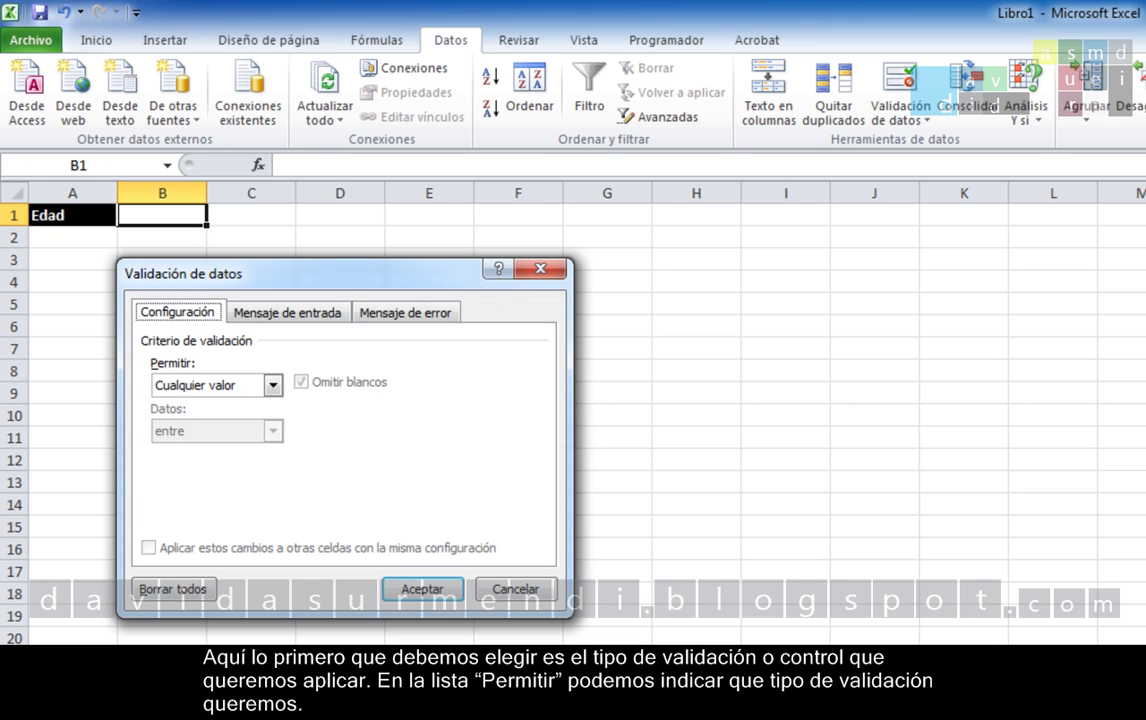
{"action": "left_click", "coordinate": [272, 385]}
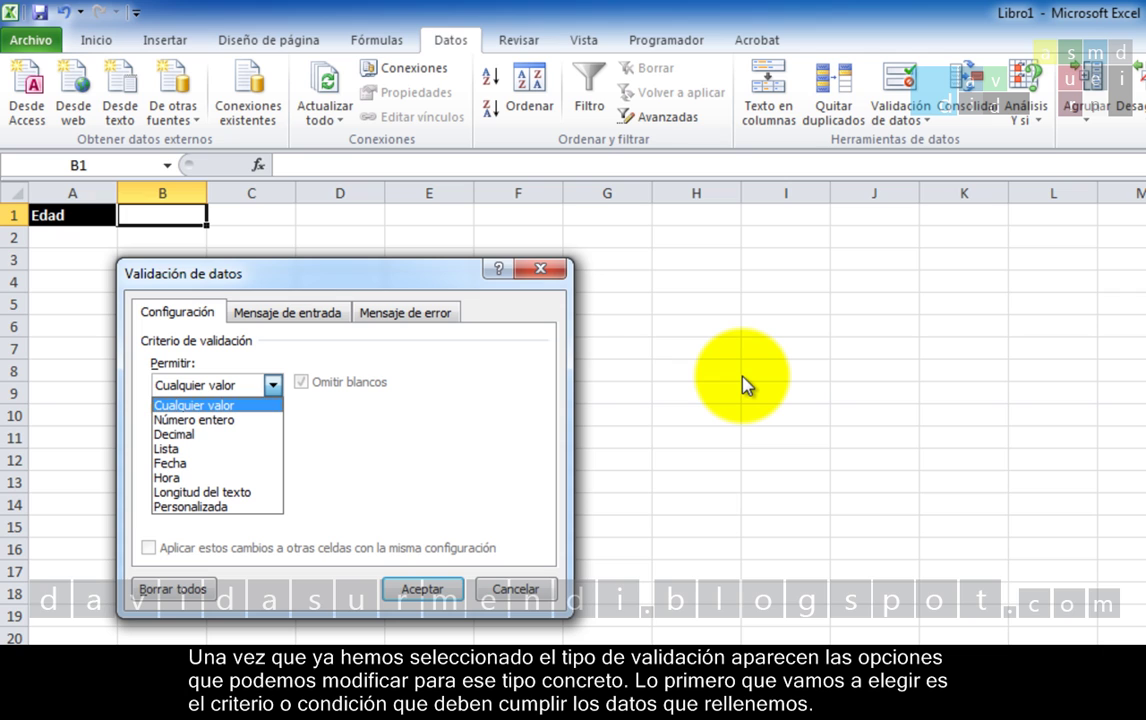
Set B1's rule to Número entero, mayor o igual que, with minimum 18
{"action": "left_click", "coordinate": [269, 422]}
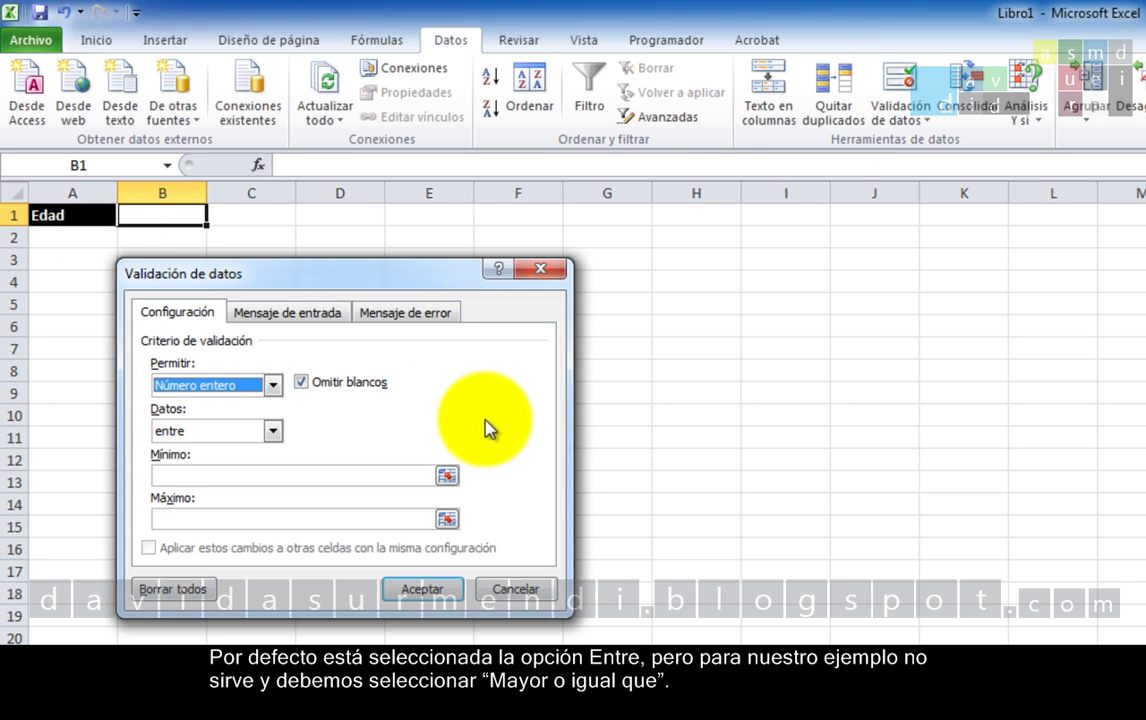
{"action": "left_click", "coordinate": [273, 431]}
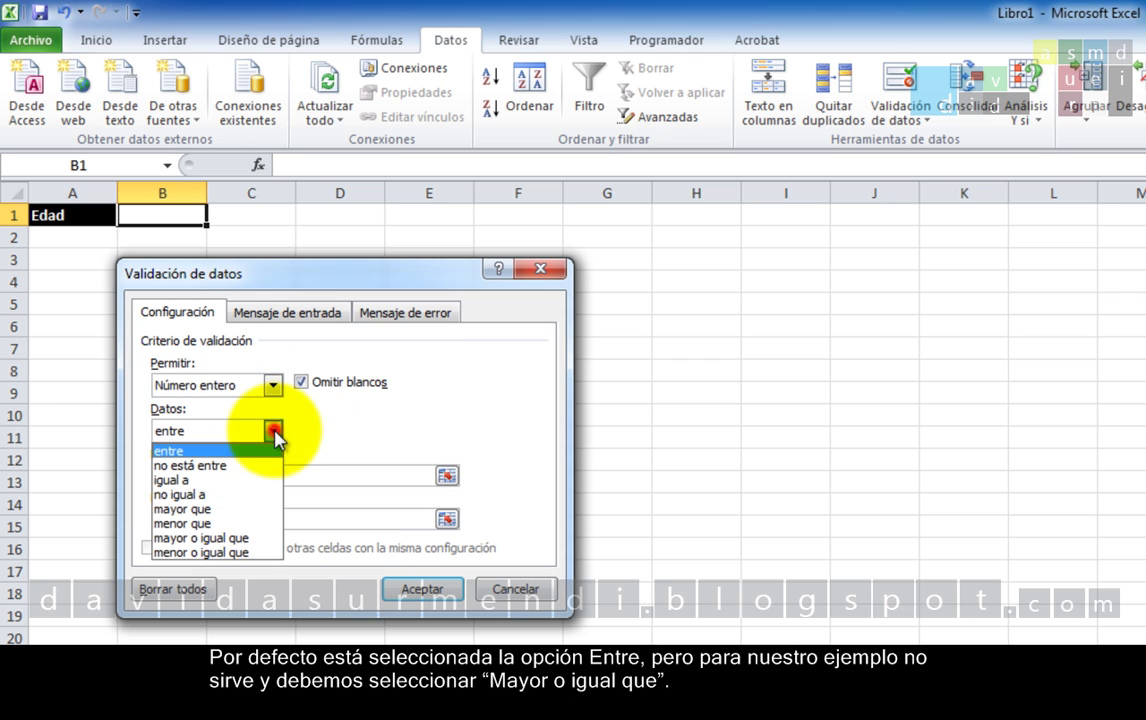
{"action": "left_click", "coordinate": [245, 538]}
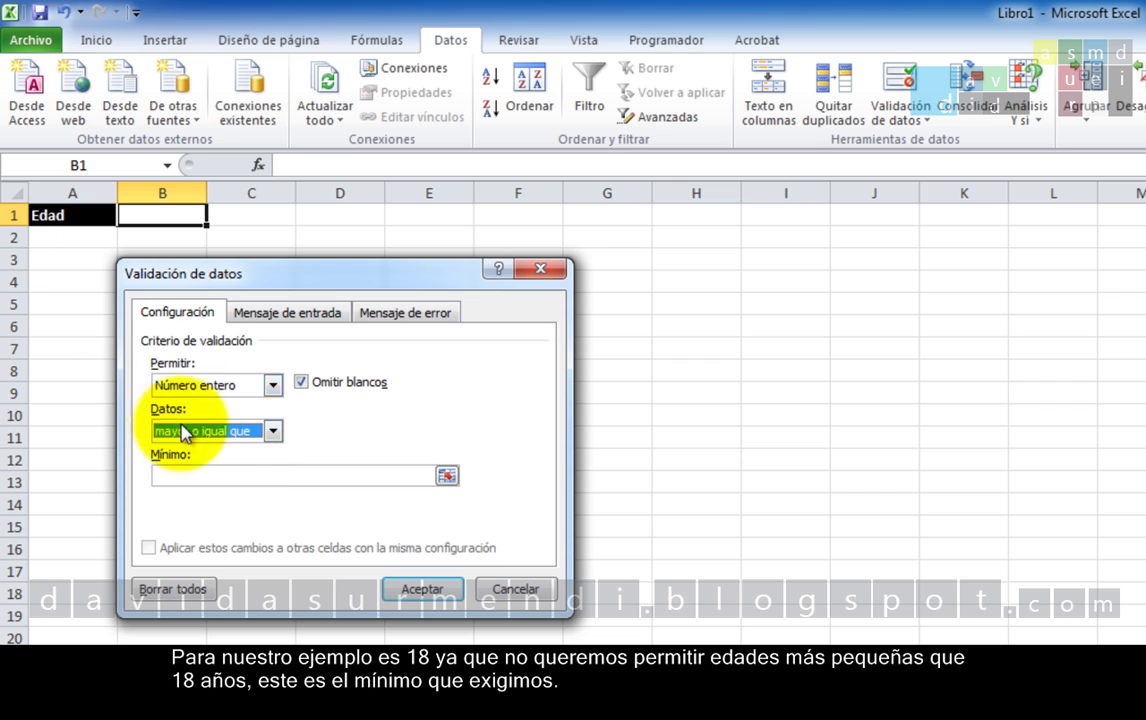
{"action": "left_click", "coordinate": [208, 473]}
{"action": "type", "text": "18"}
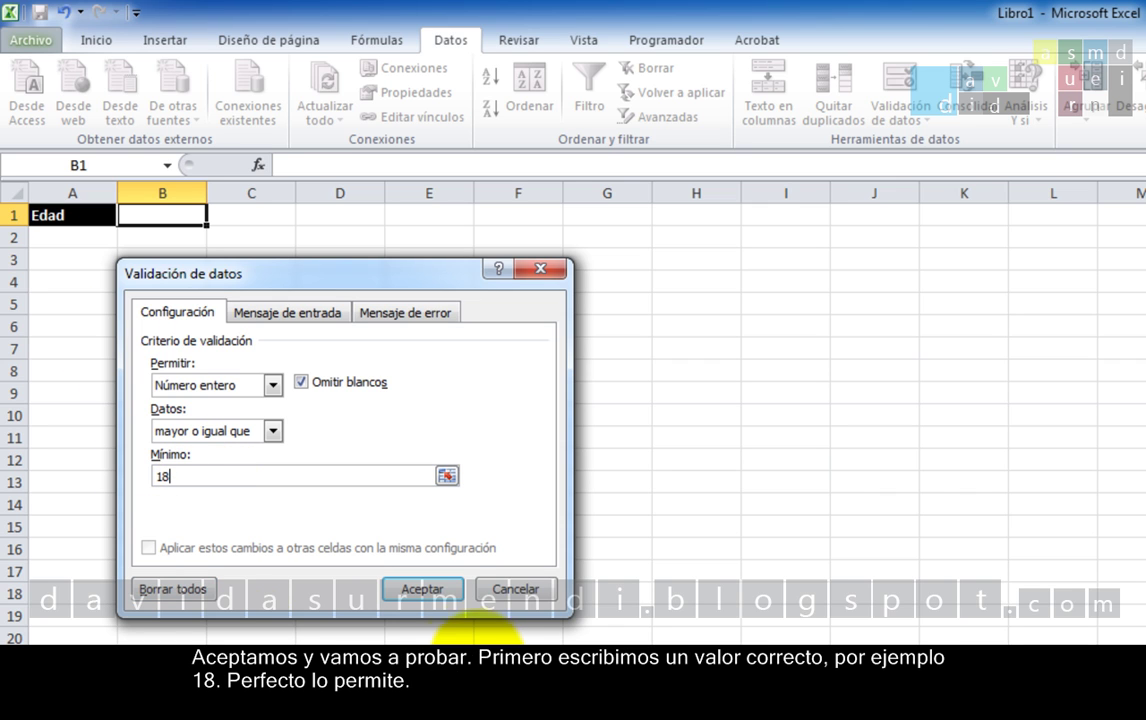
Apply the rule and enter the valid ages 18 and then 25 in B1
{"action": "left_click", "coordinate": [437, 600]}
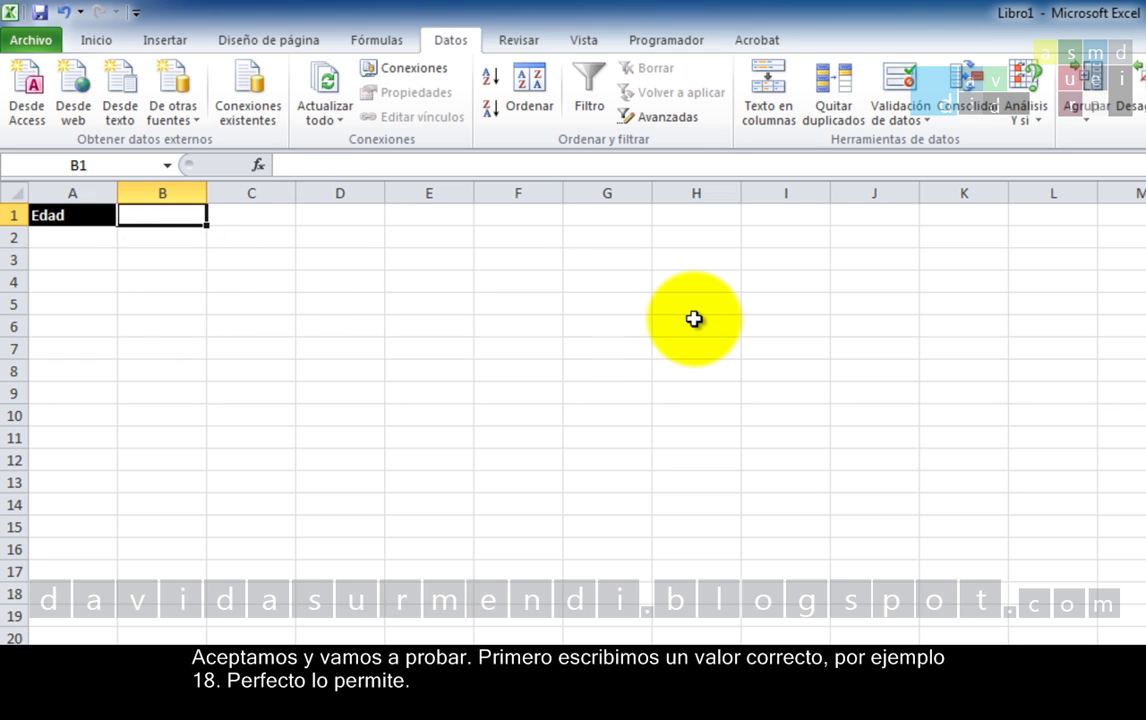
{"action": "type", "text": "18"}
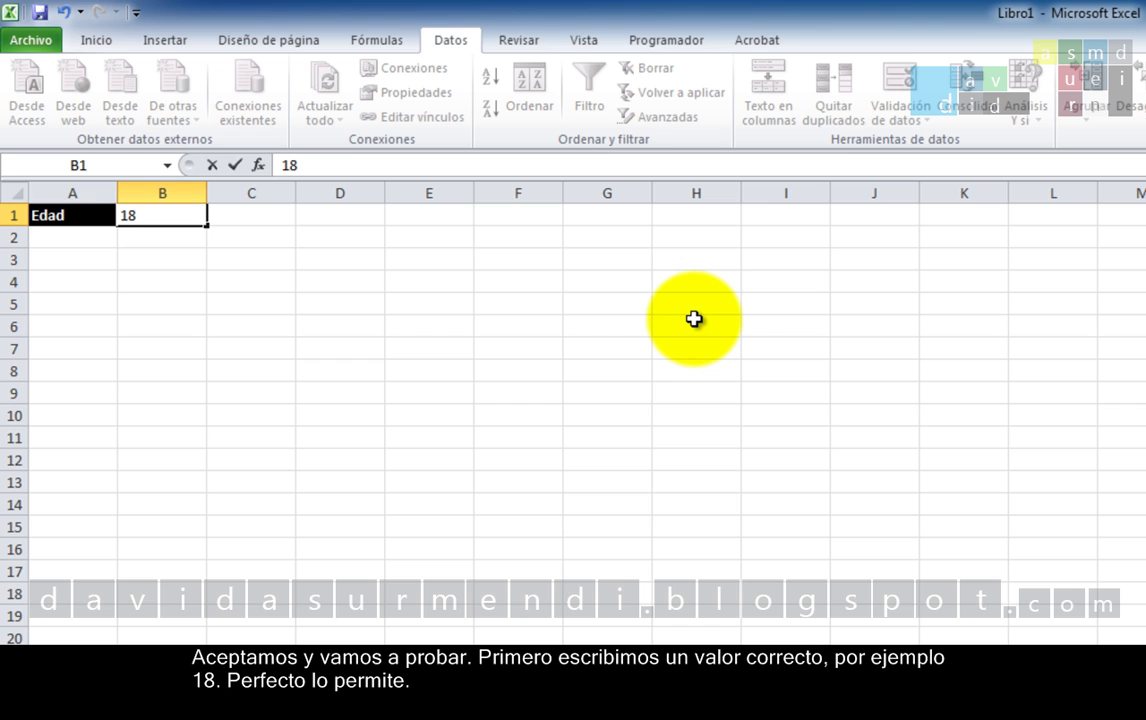
{"action": "key", "text": "Return"}
{"action": "key", "text": "Up"}
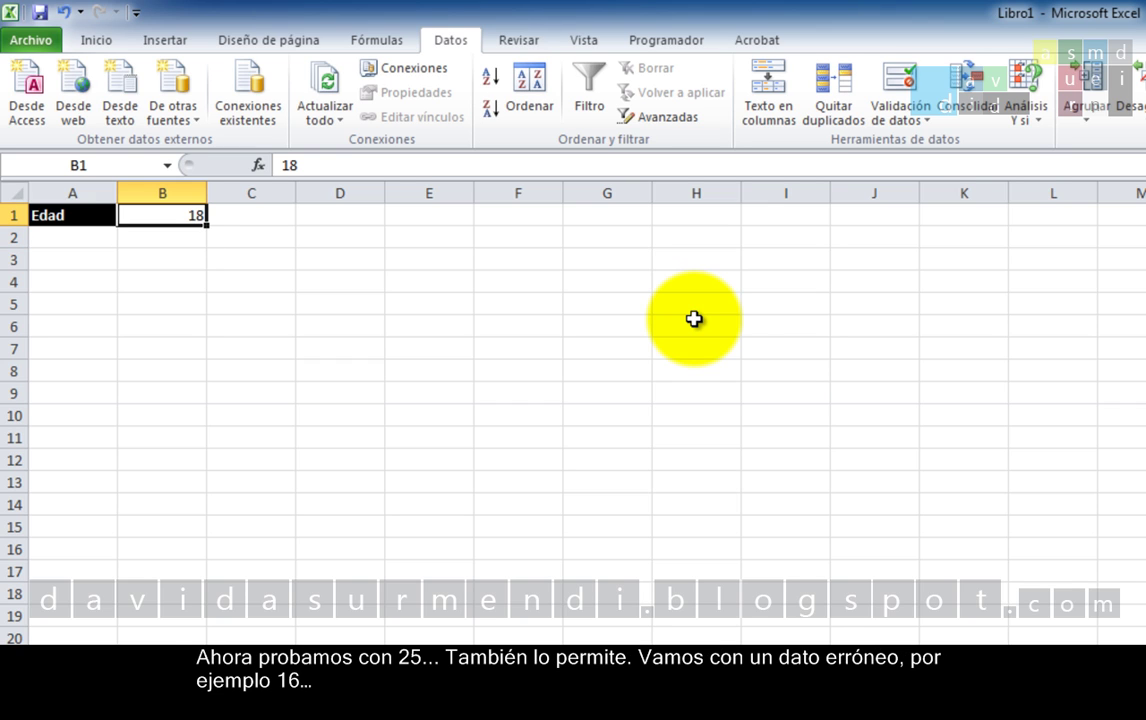
{"action": "type", "text": "25"}
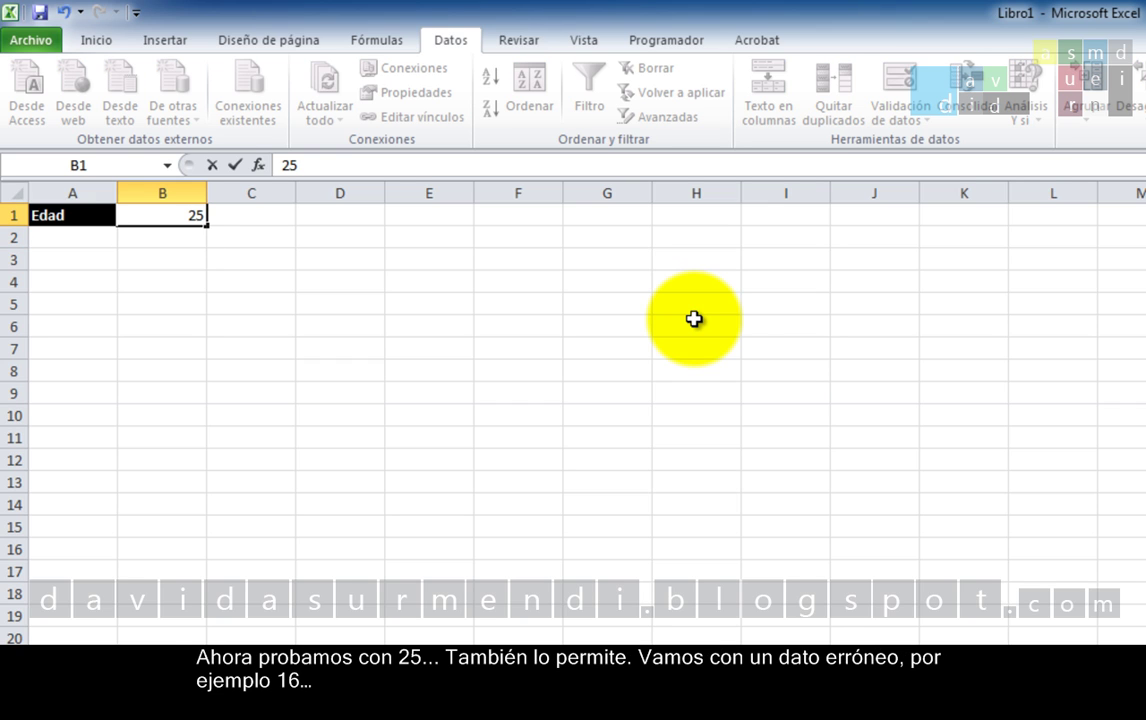
{"action": "key", "text": "Return"}
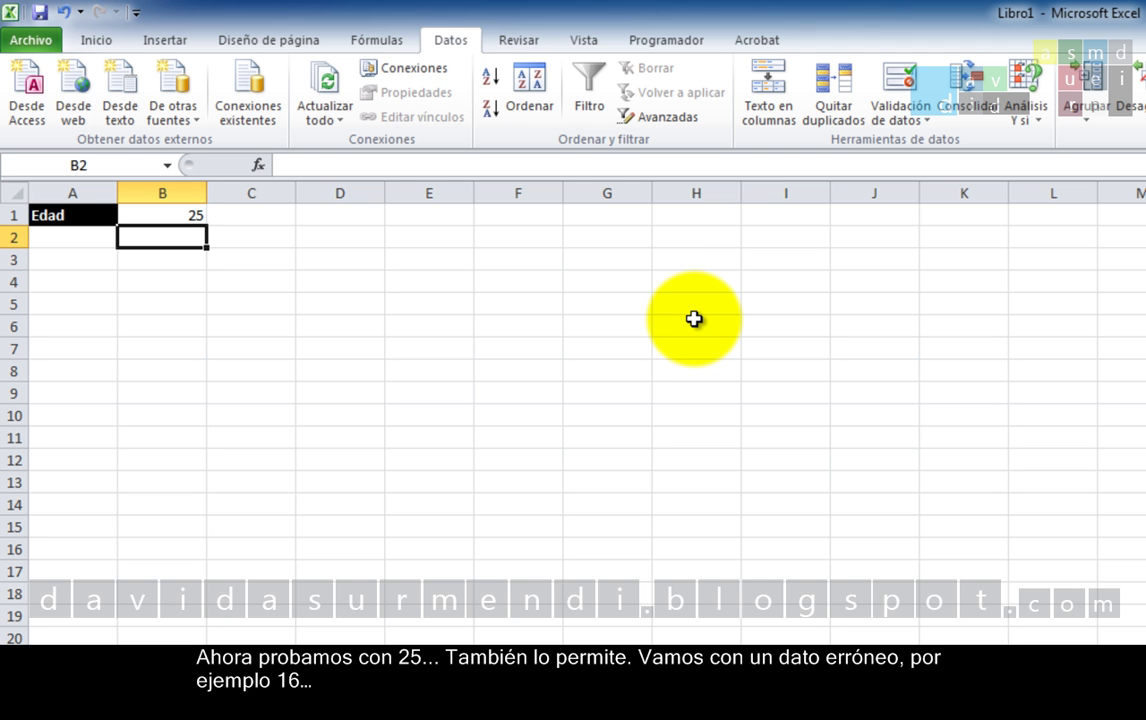
Enter 16 in B1 to trigger the 'Valor no válido' error
{"action": "key", "text": "Up"}
{"action": "type", "text": "16"}
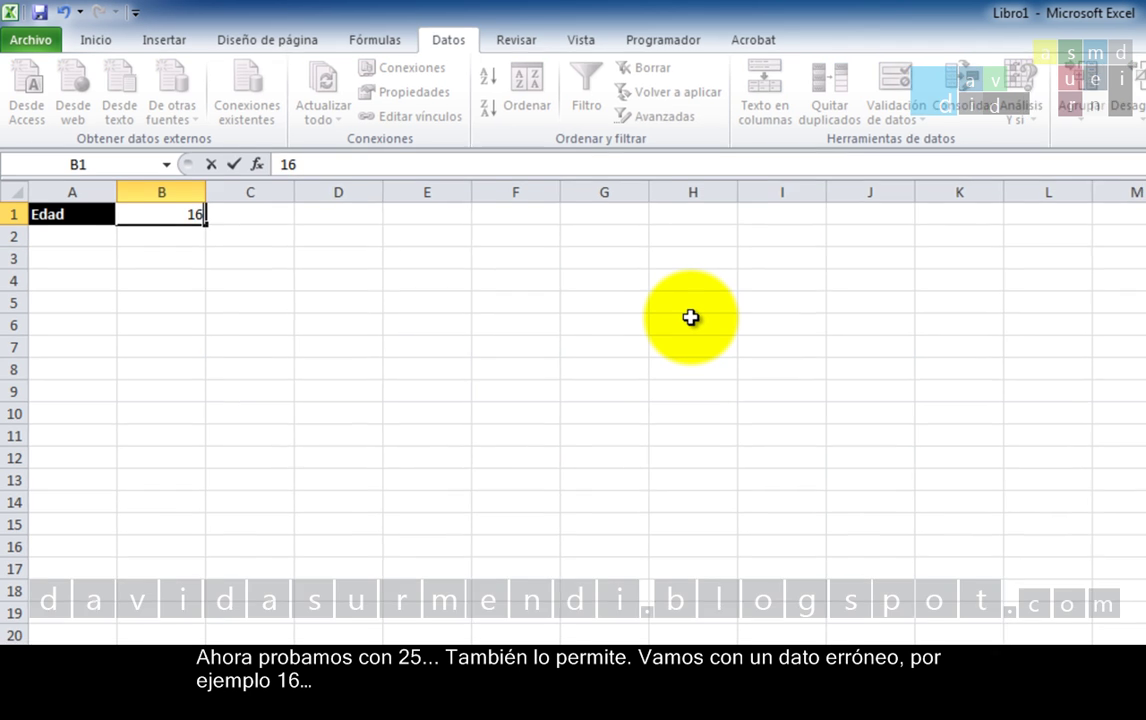
{"action": "key", "text": "Return"}
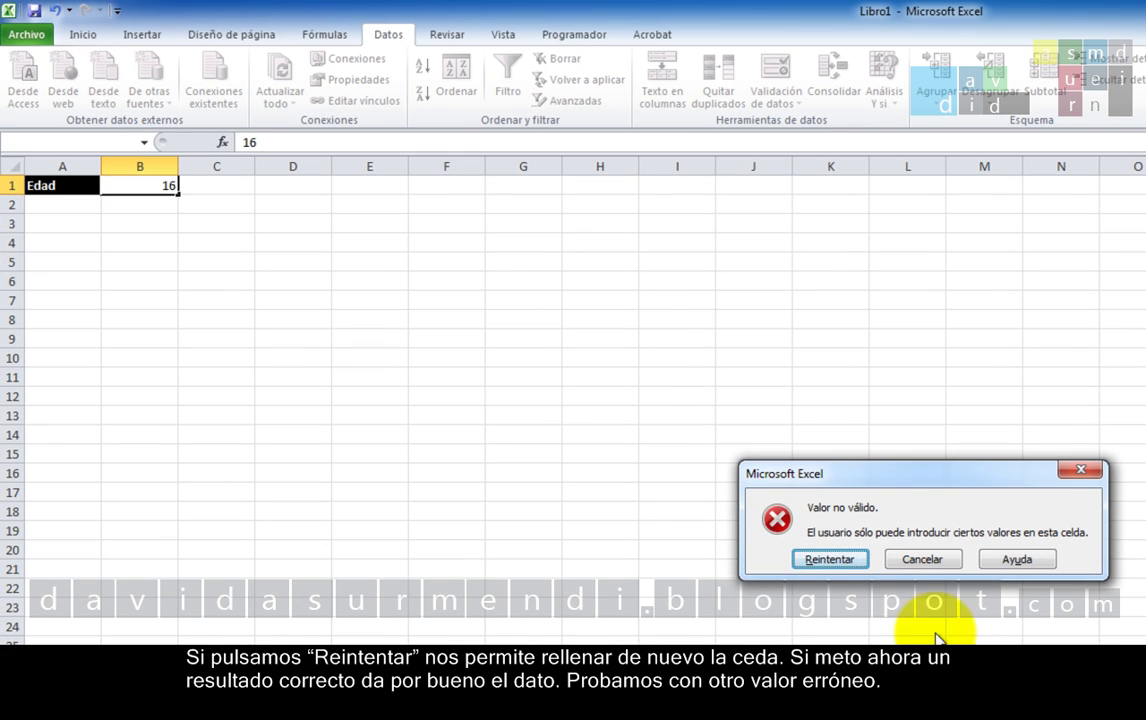
Retry with 20, which is accepted, then enter 1 in B1, which is rejected
{"action": "left_click", "coordinate": [830, 559]}
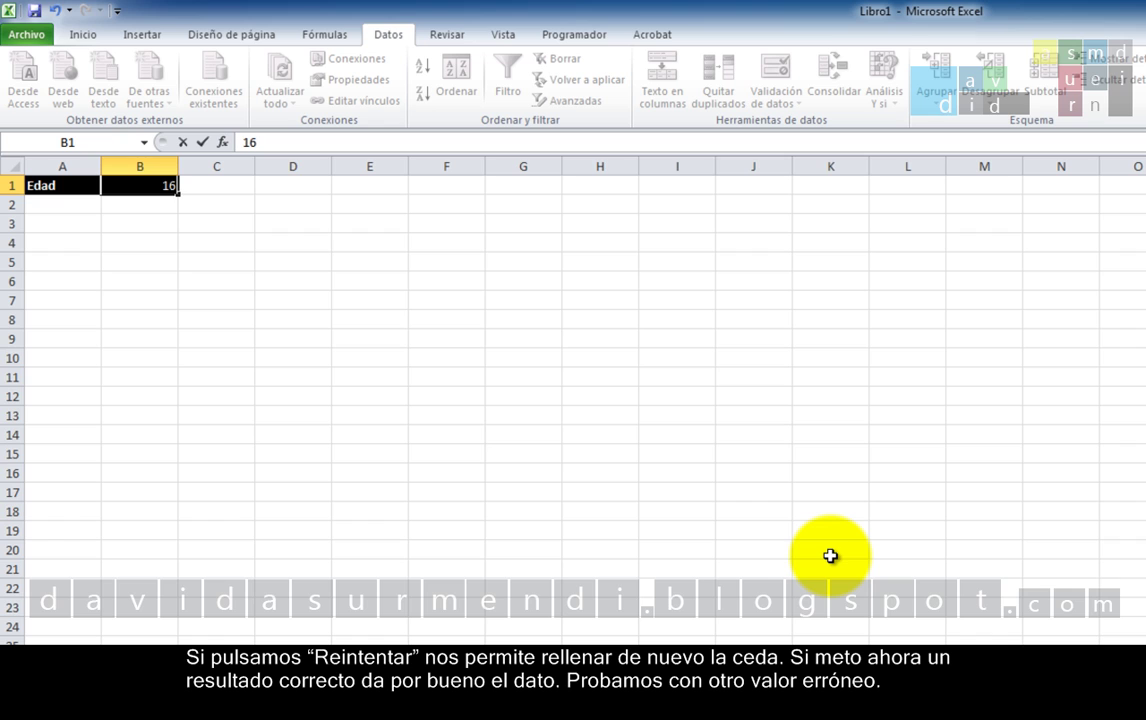
{"action": "type", "text": "20"}
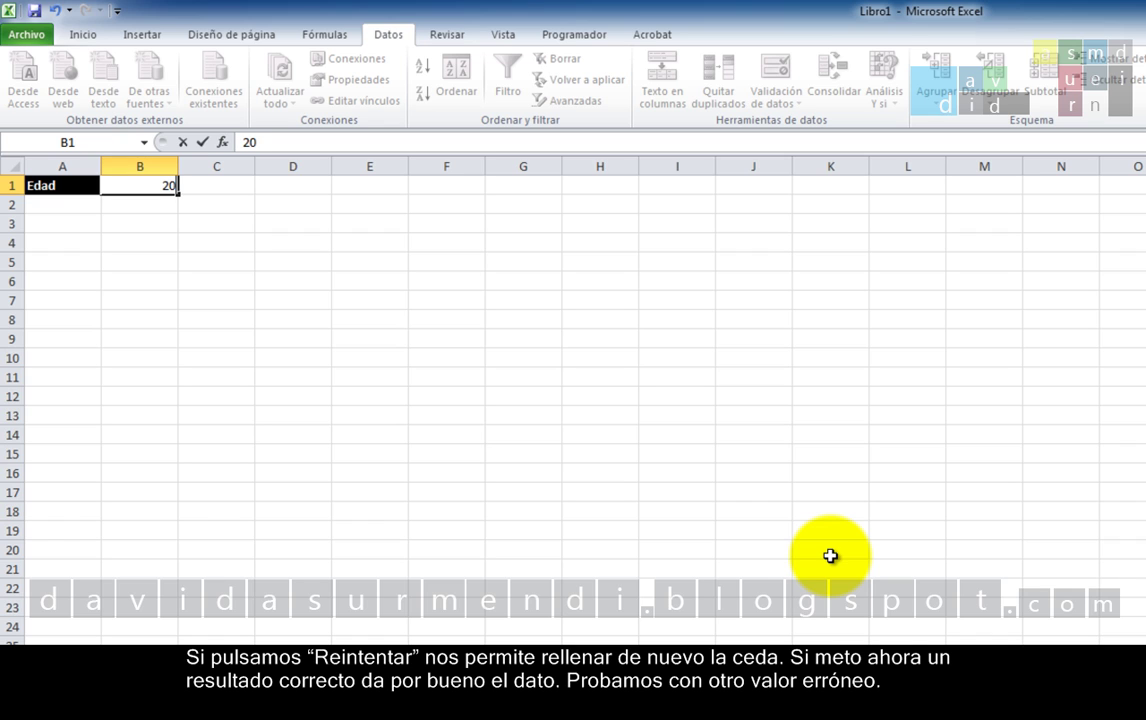
{"action": "key", "text": "Return"}
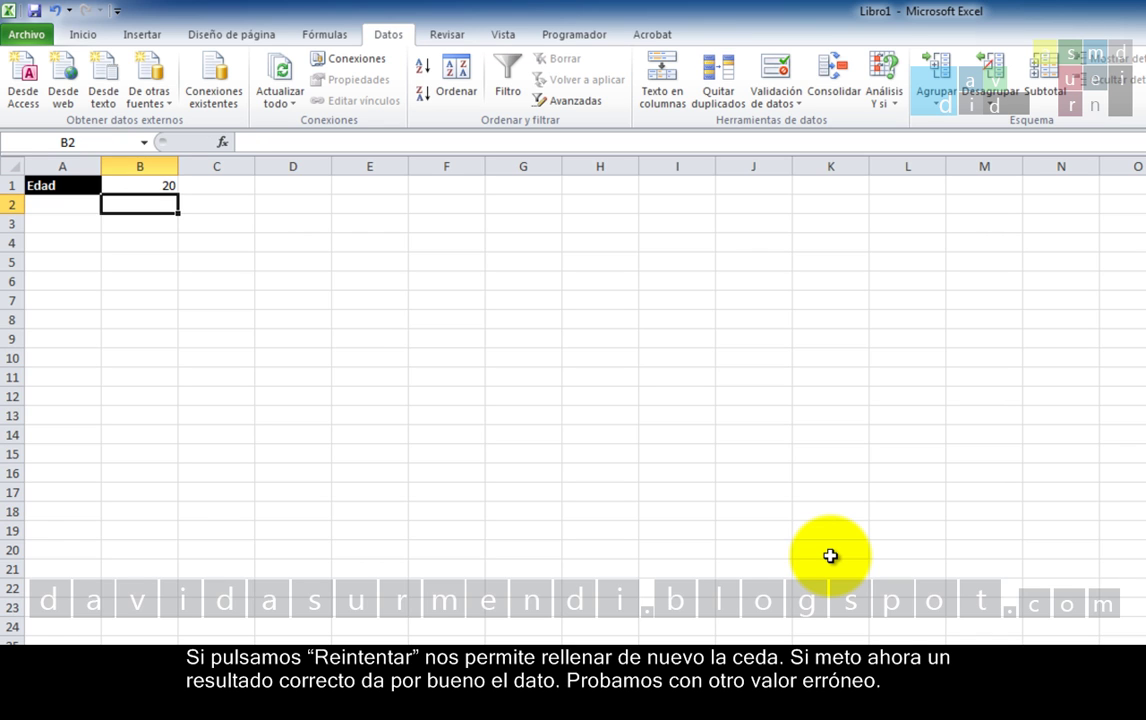
{"action": "key", "text": "Up"}
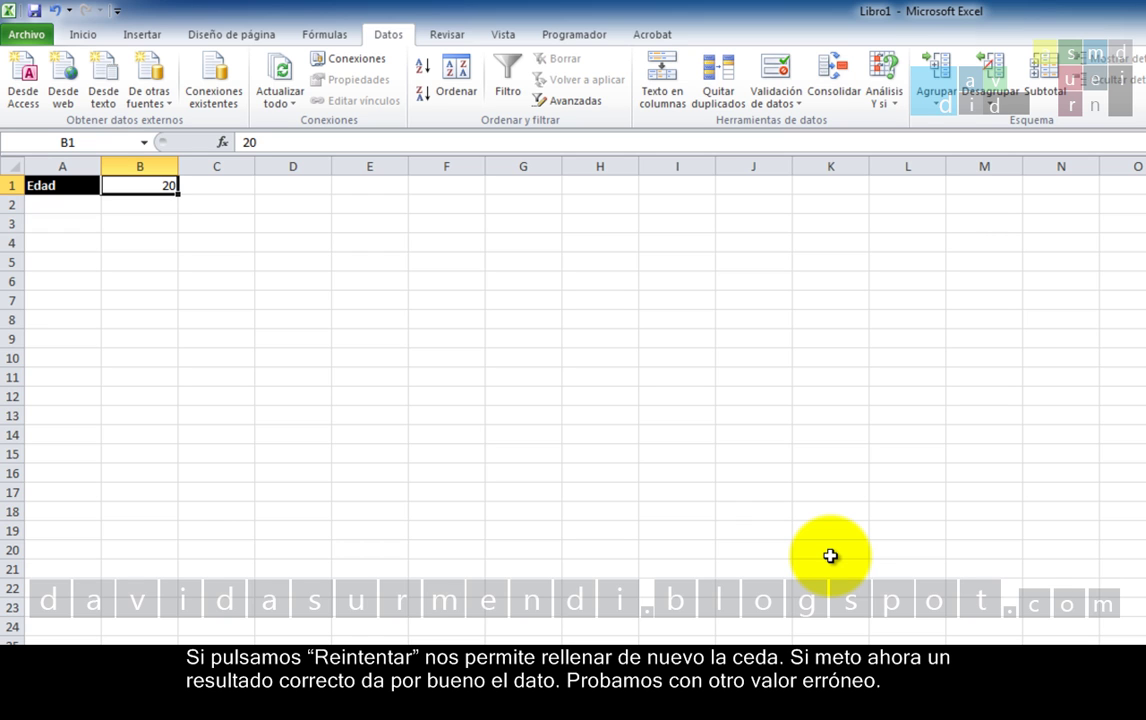
{"action": "type", "text": "1"}
{"action": "key", "text": "Return"}
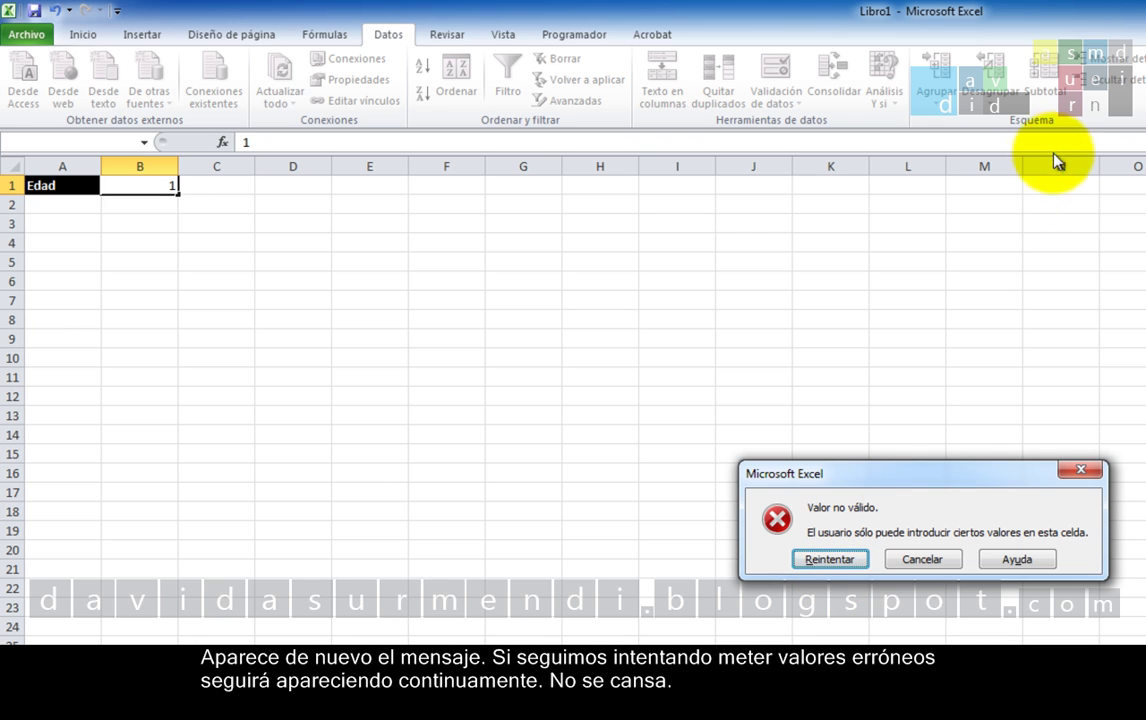
Retry with the ages 2 and then 5, both rejected as invalid
{"action": "left_click", "coordinate": [830, 560]}
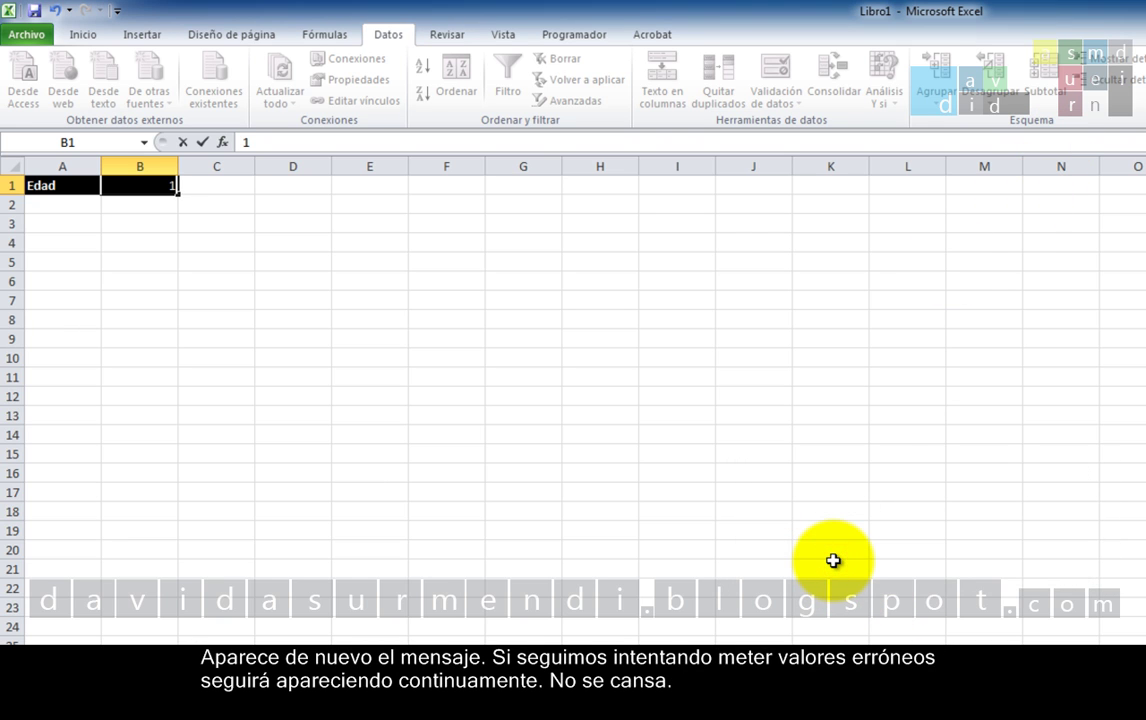
{"action": "type", "text": "2"}
{"action": "key", "text": "Return"}
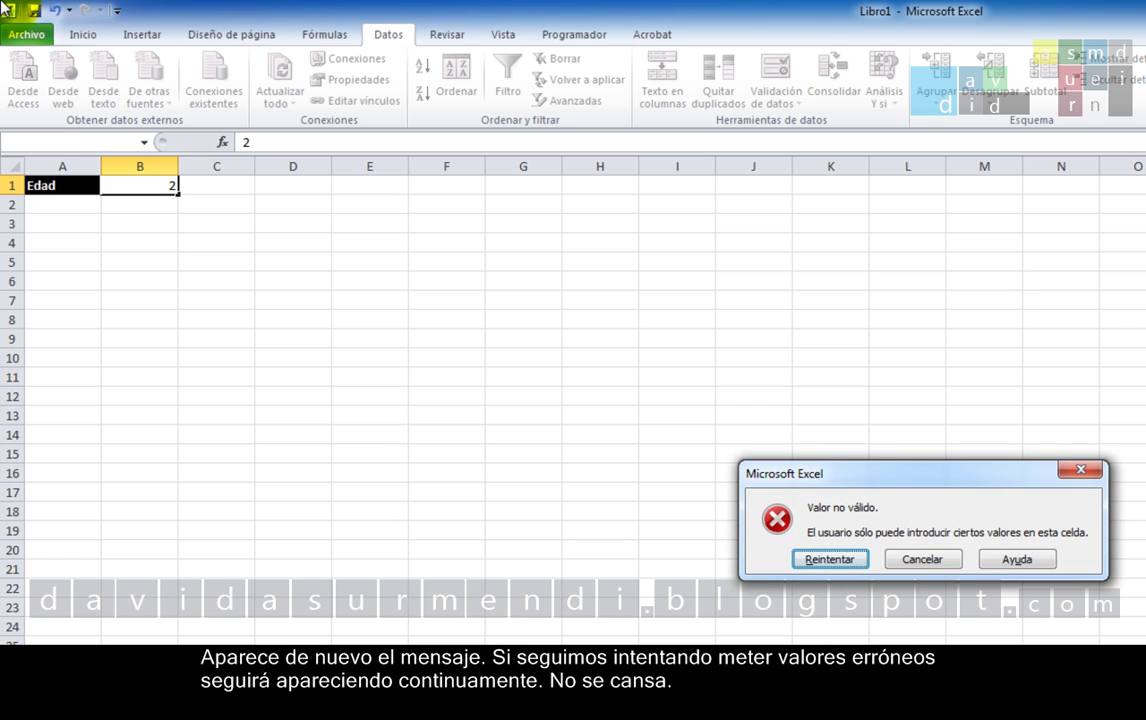
{"action": "left_click", "coordinate": [818, 560]}
{"action": "type", "text": "5"}
{"action": "key", "text": "Return"}
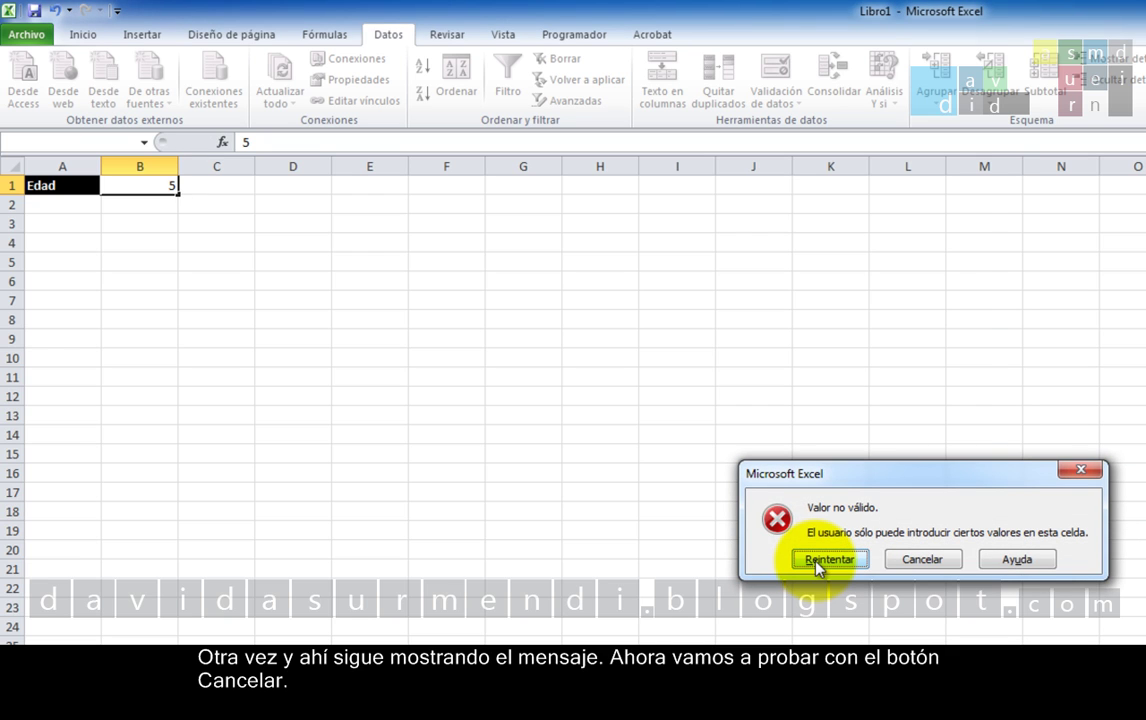
Cancel back to 20, then enter 1 in B1 to trigger the error again
{"action": "left_click", "coordinate": [926, 560]}
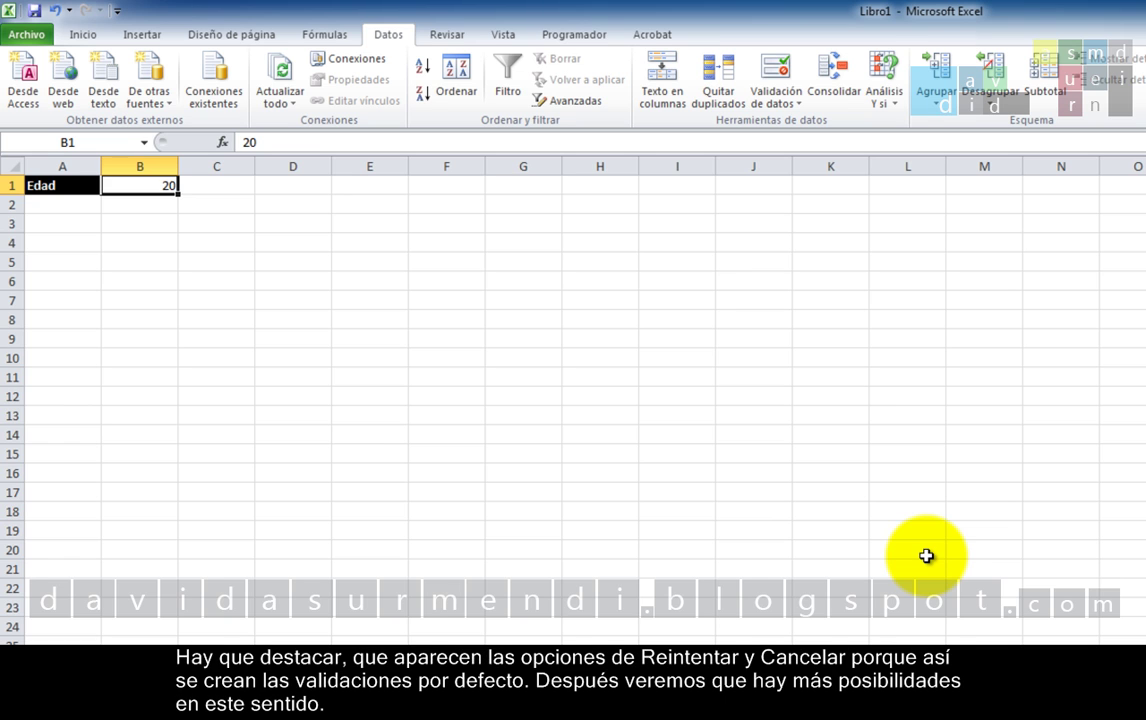
{"action": "type", "text": "1"}
{"action": "key", "text": "Return"}
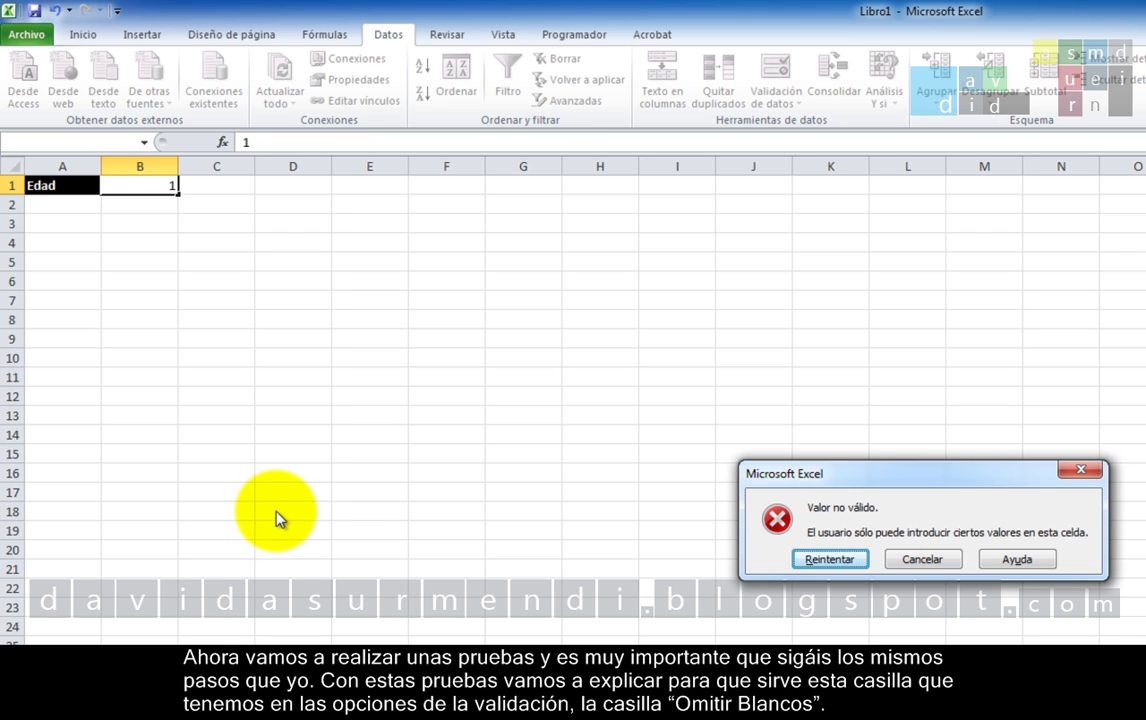
Cancel the entry to restore 20 and confirm B1's rule still has Omitir blancos checked
{"action": "left_click", "coordinate": [922, 559]}
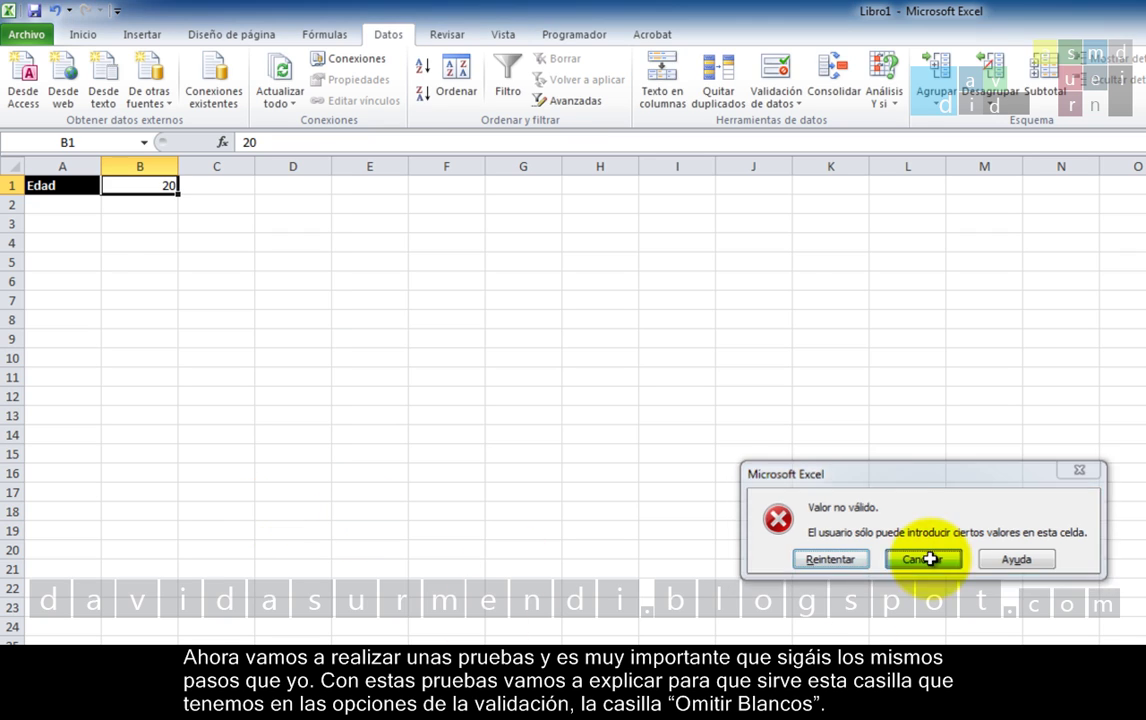
{"action": "left_click", "coordinate": [778, 66]}
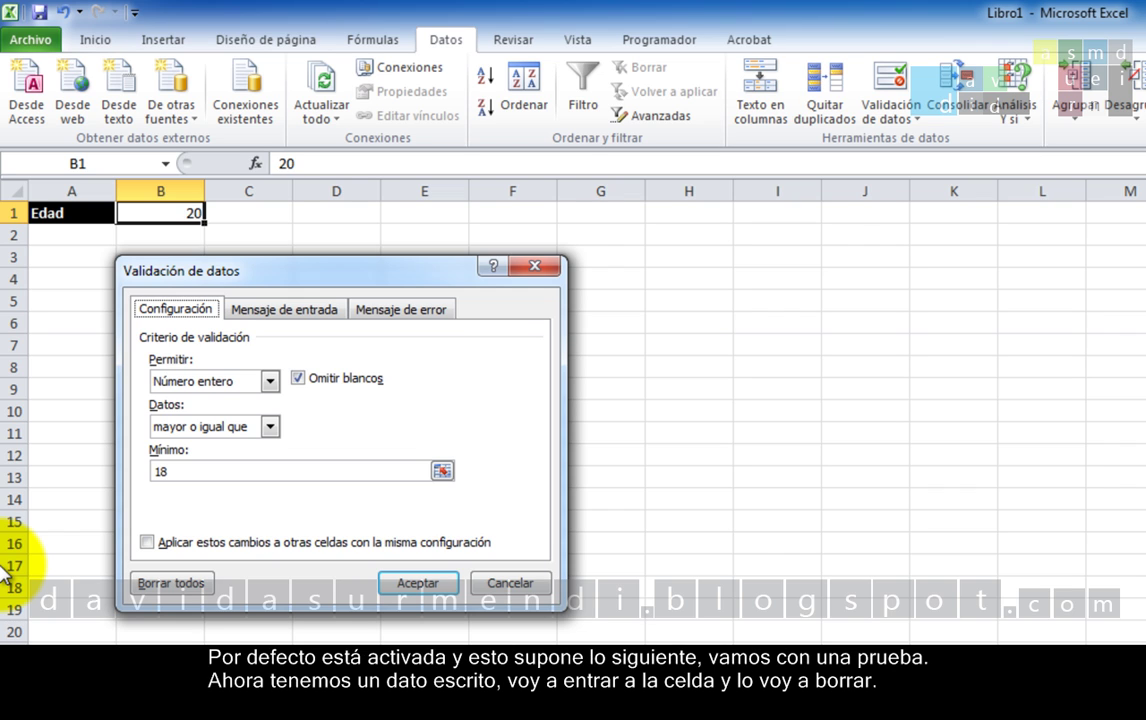
{"action": "left_click", "coordinate": [410, 583]}
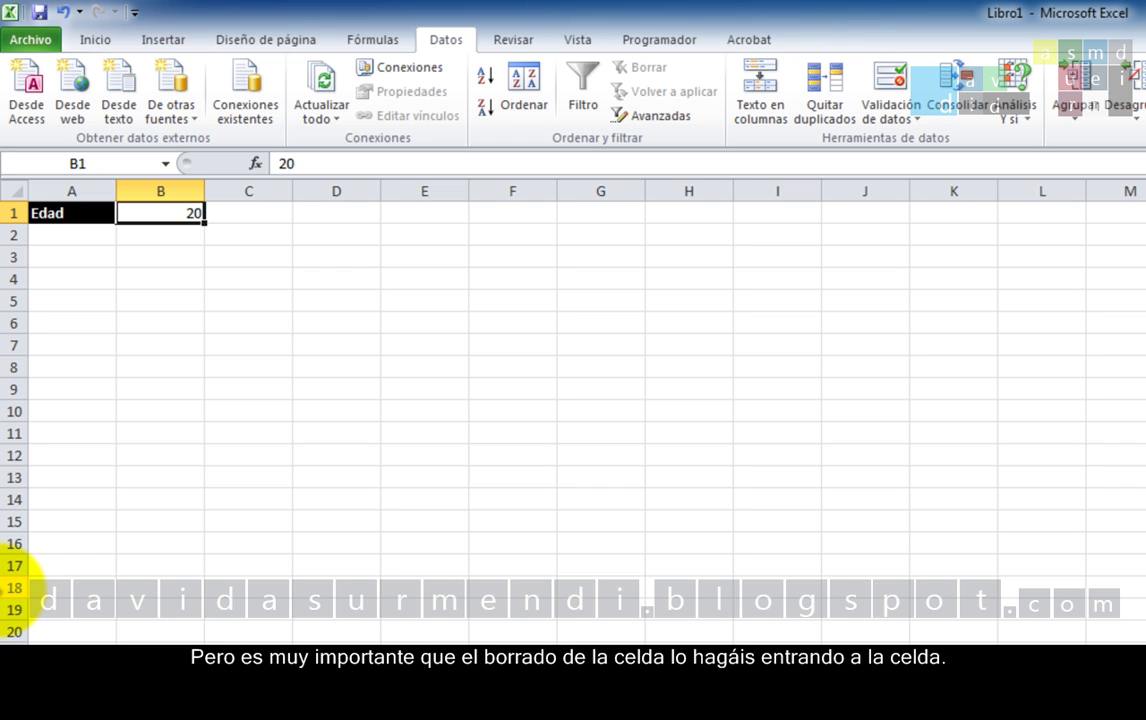
Delete B1's value and confirm the blank cell is accepted without error
{"action": "double_click", "coordinate": [196, 215]}
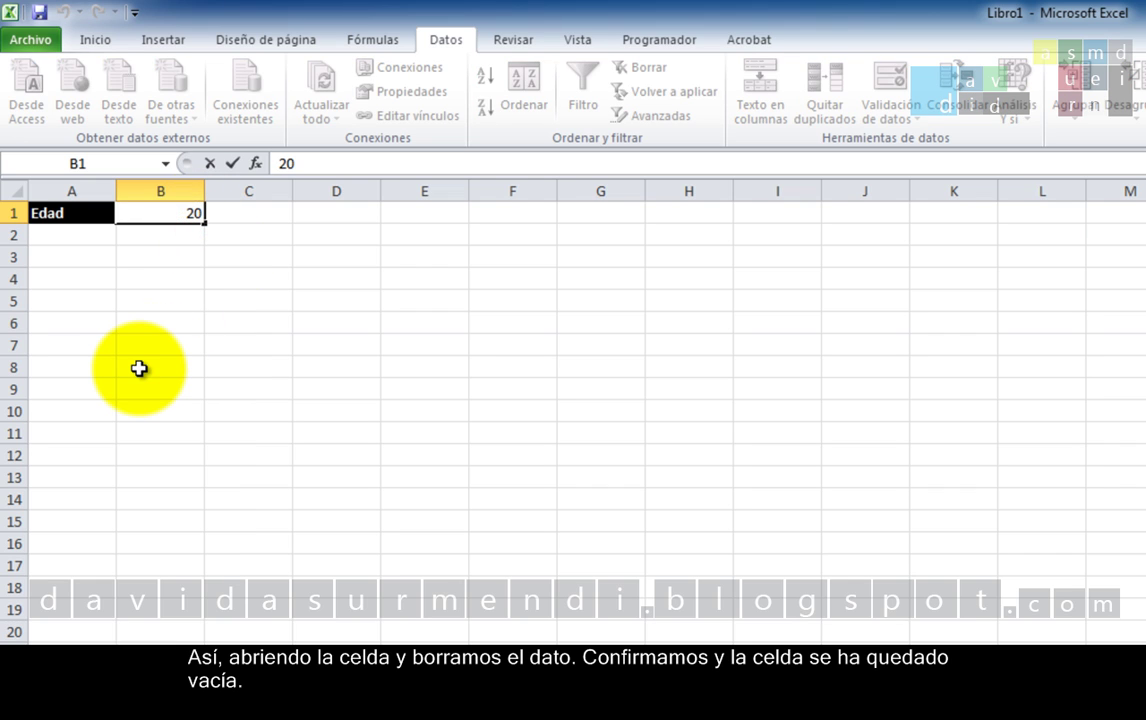
{"action": "key", "text": "BackSpace"}
{"action": "key", "text": "BackSpace"}
{"action": "key", "text": "Return"}
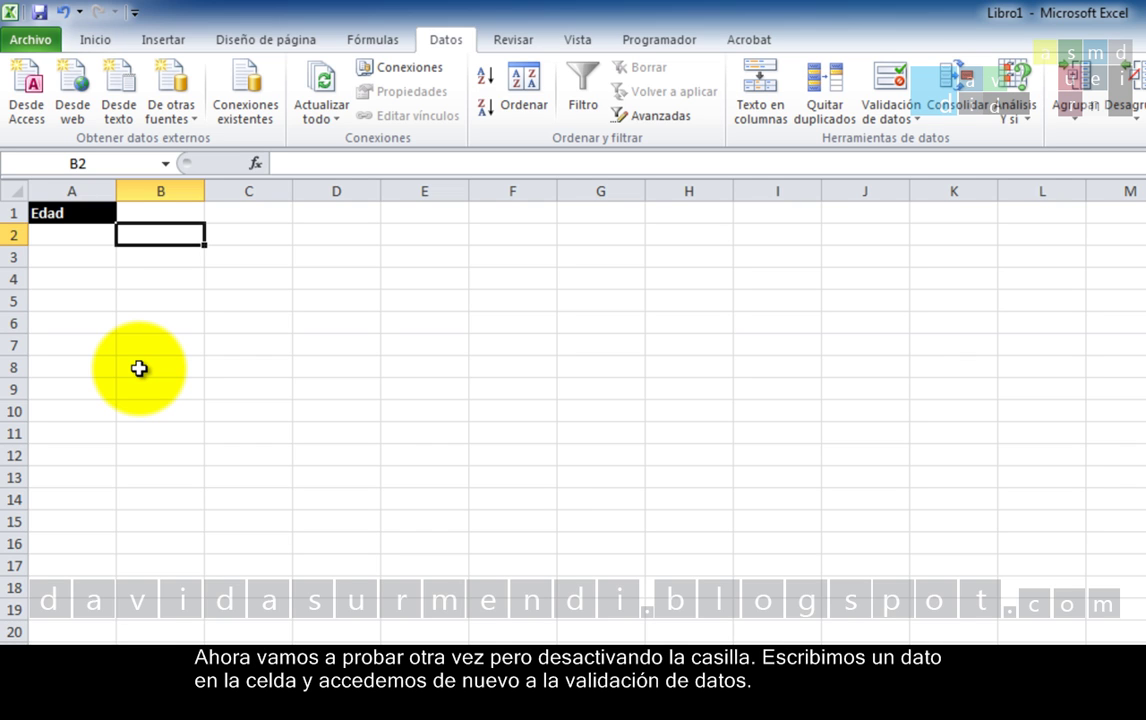
Put 20 back in B1 and reopen Validación de datos
{"action": "left_click", "coordinate": [191, 217]}
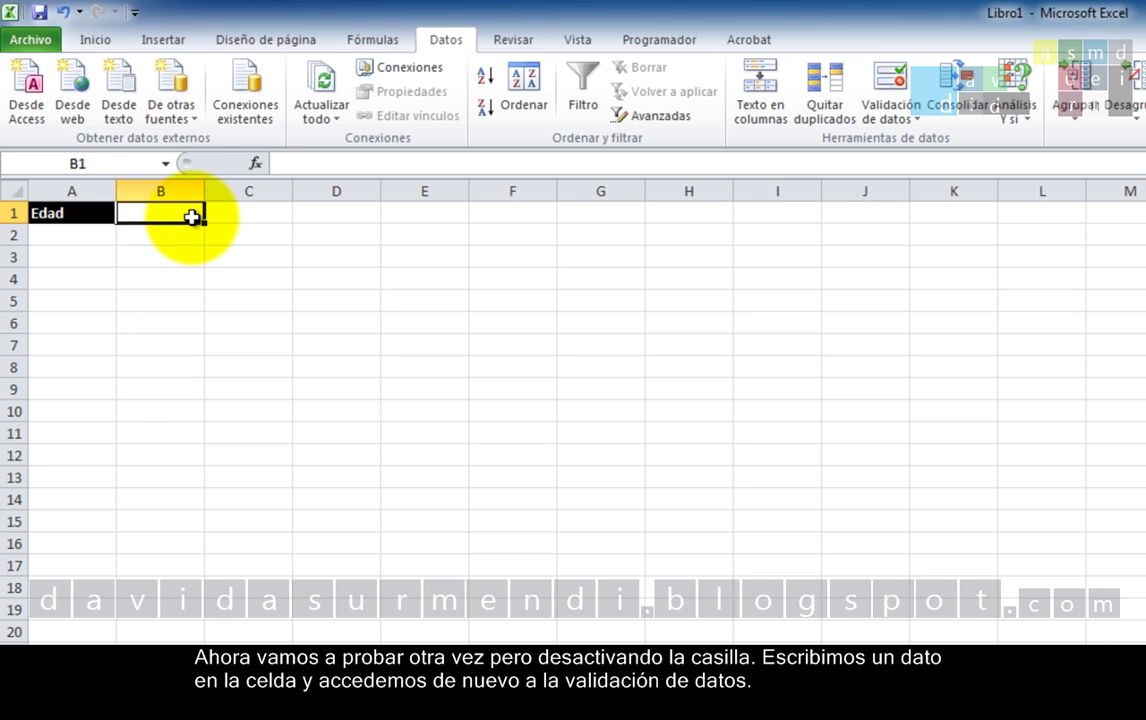
{"action": "type", "text": "20"}
{"action": "left_click", "coordinate": [233, 163]}
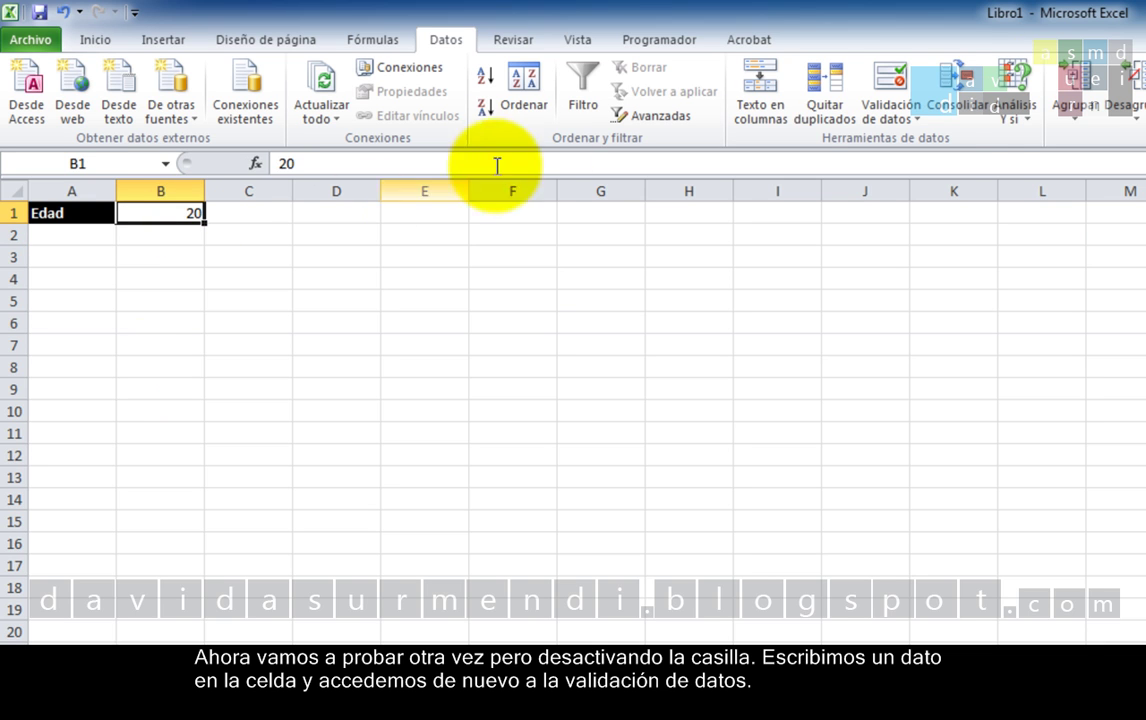
{"action": "left_click", "coordinate": [890, 88]}
Uncheck Omitir blancos, then clear B1 so the blank is rejected with 'Valor no válido'
{"action": "left_click", "coordinate": [356, 380]}
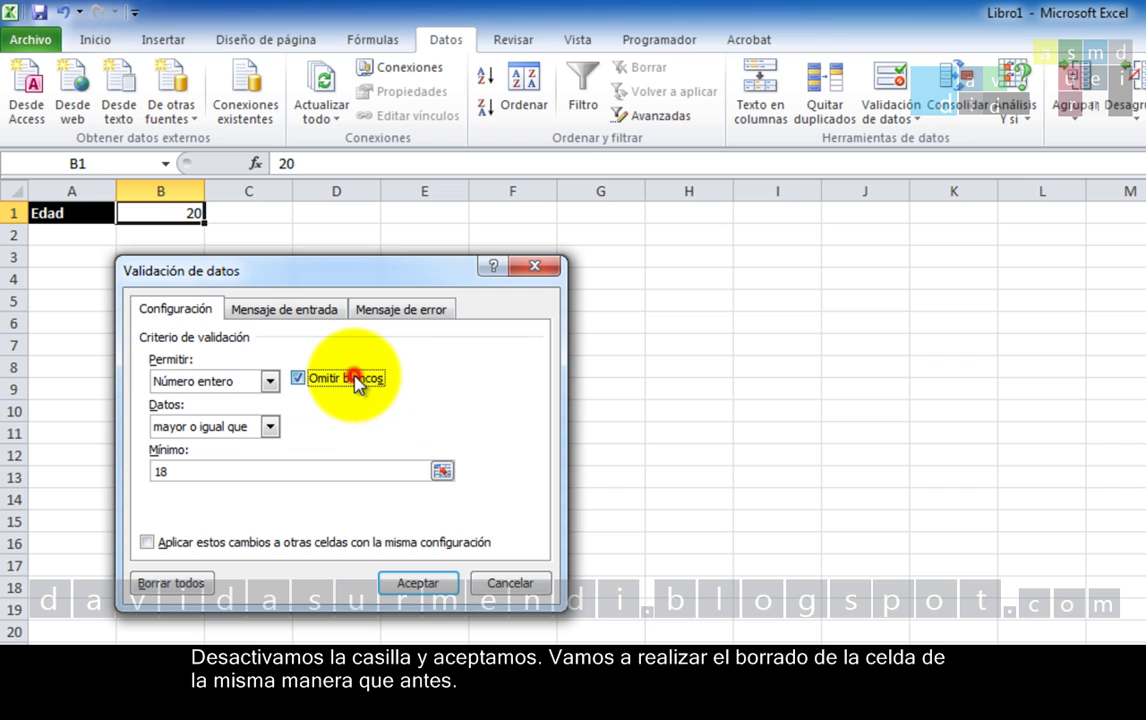
{"action": "left_click", "coordinate": [436, 583]}
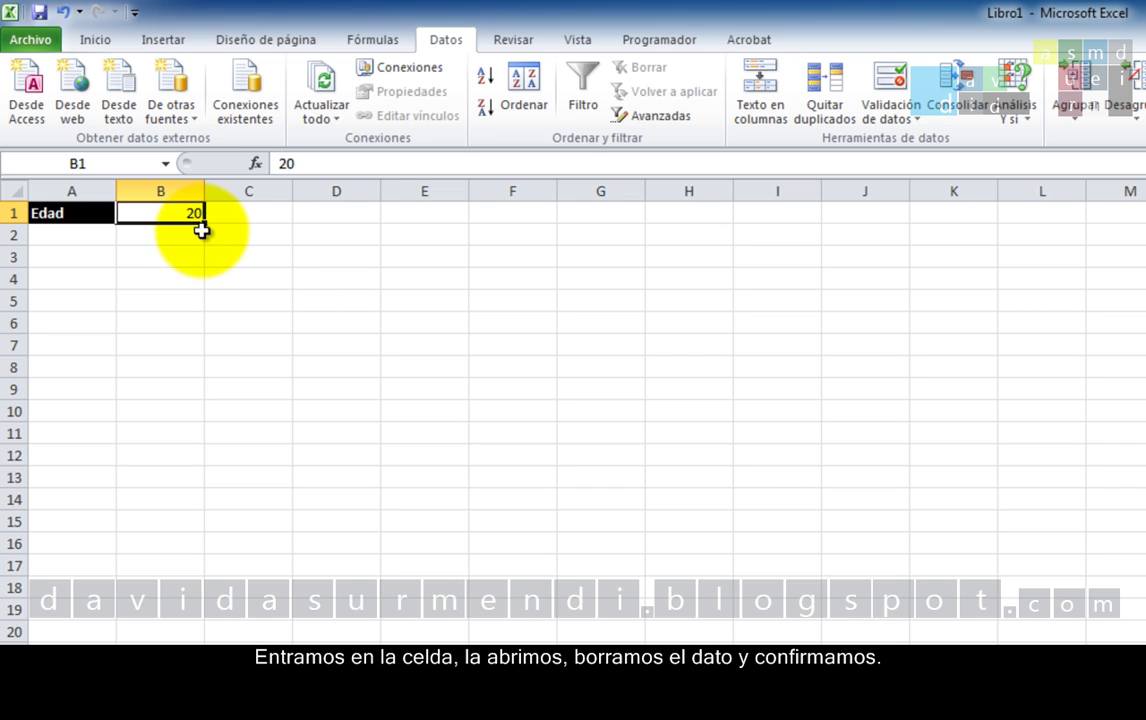
{"action": "key", "text": "F2"}
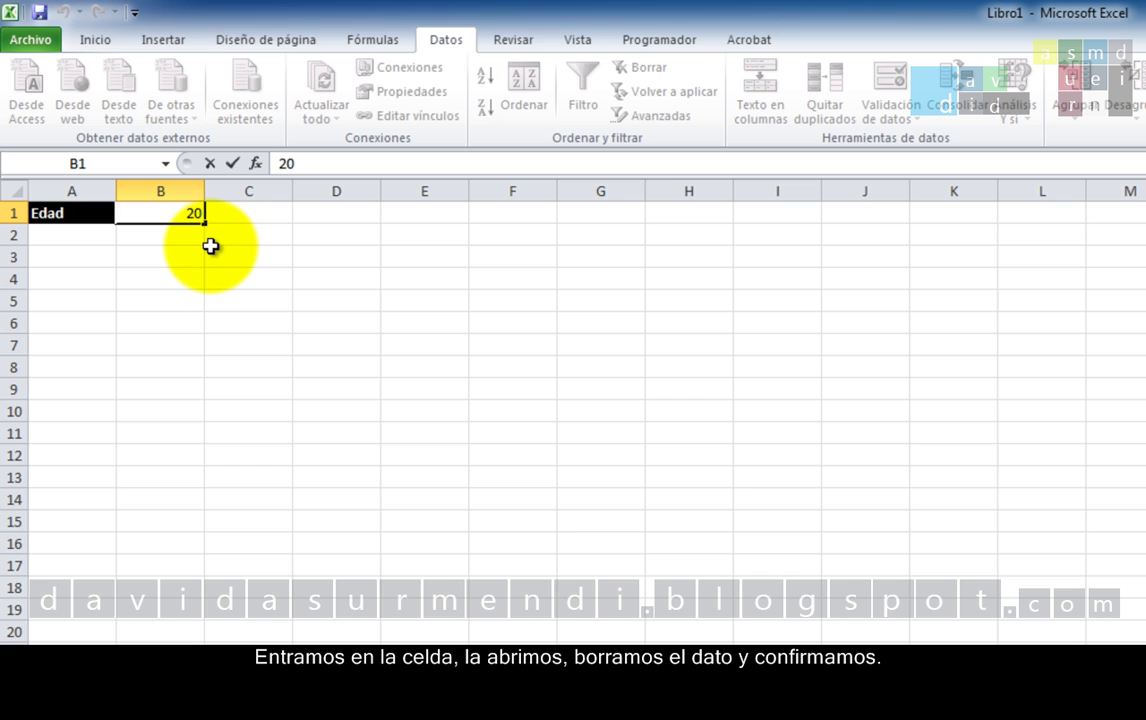
{"action": "key", "text": "BackSpace"}
{"action": "key", "text": "BackSpace"}
{"action": "key", "text": "Return"}
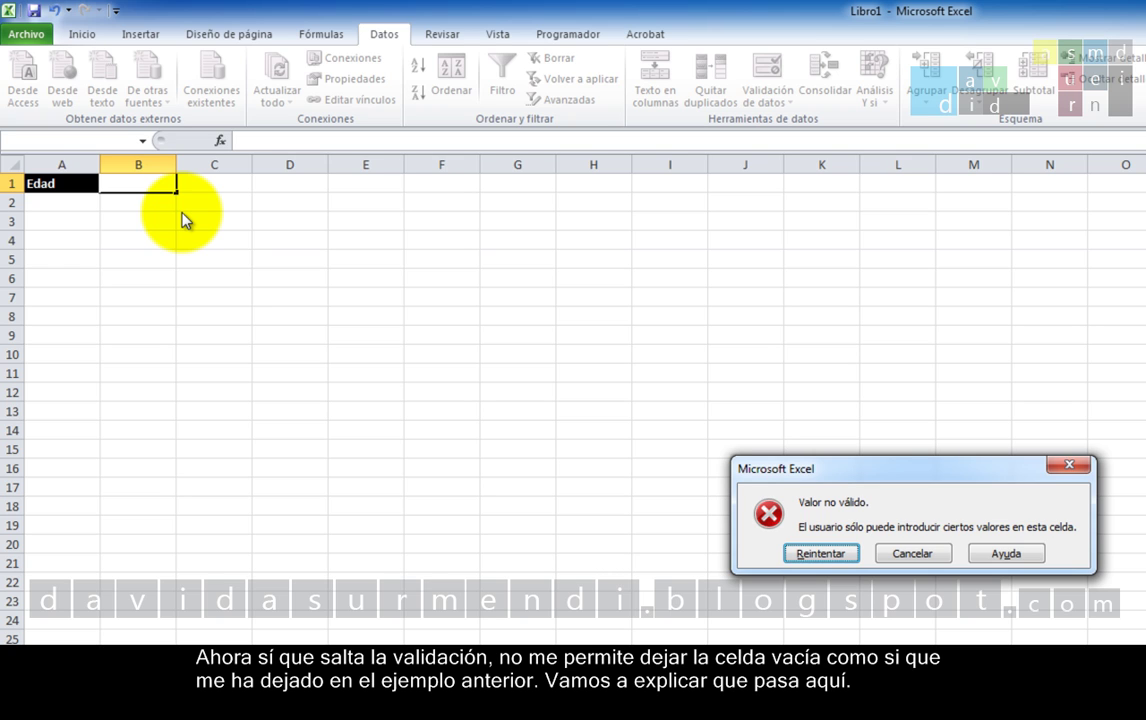
Cancel the blank entry to restore 20 and reopen B1's Validación de datos dialog
{"action": "left_click", "coordinate": [912, 553]}
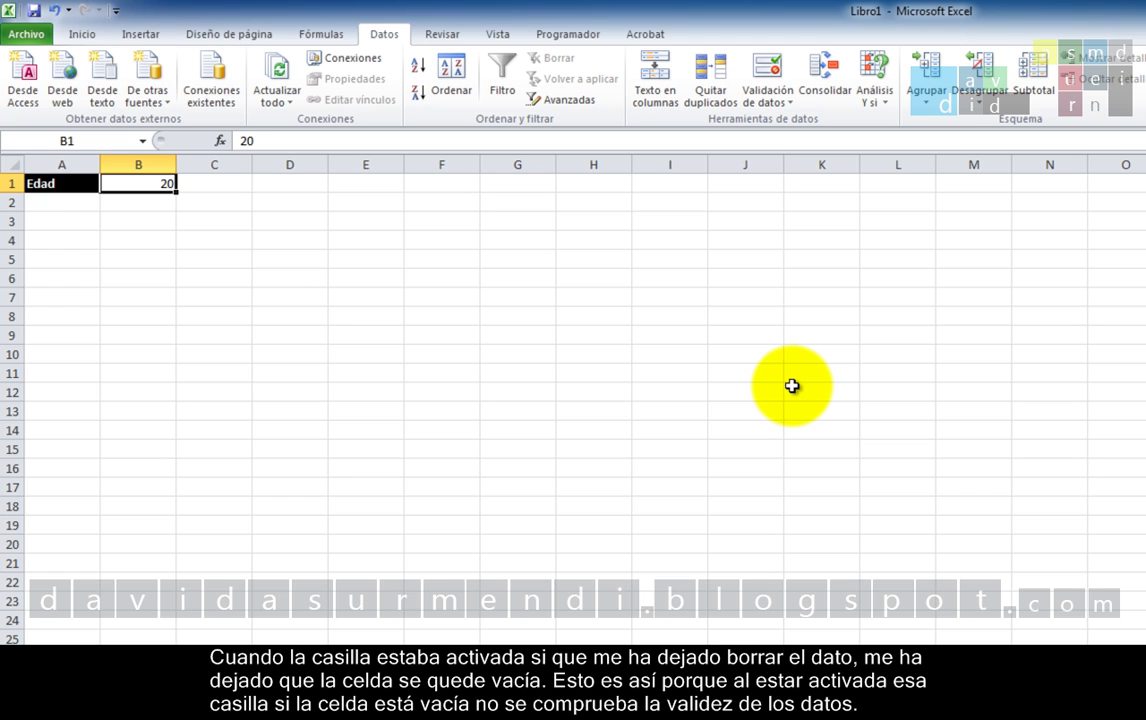
{"action": "left_click", "coordinate": [767, 72]}
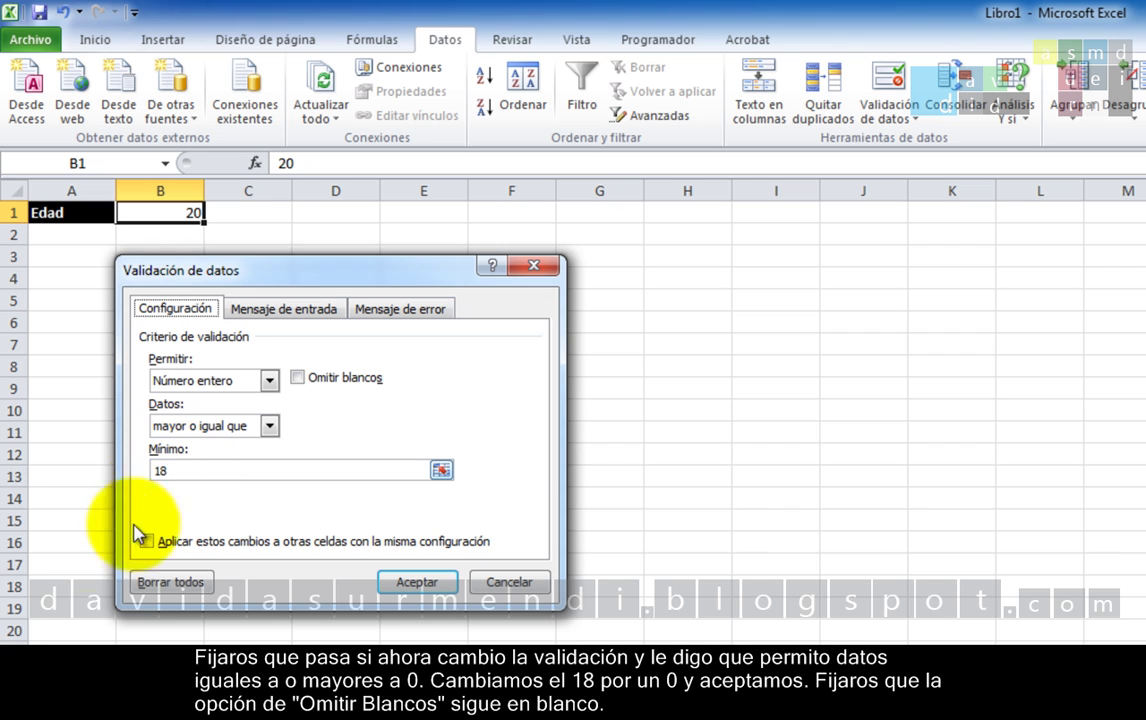
Change the Mínimo of B1's whole-number validation from 18 to 0 and accept
{"action": "left_click", "coordinate": [201, 474]}
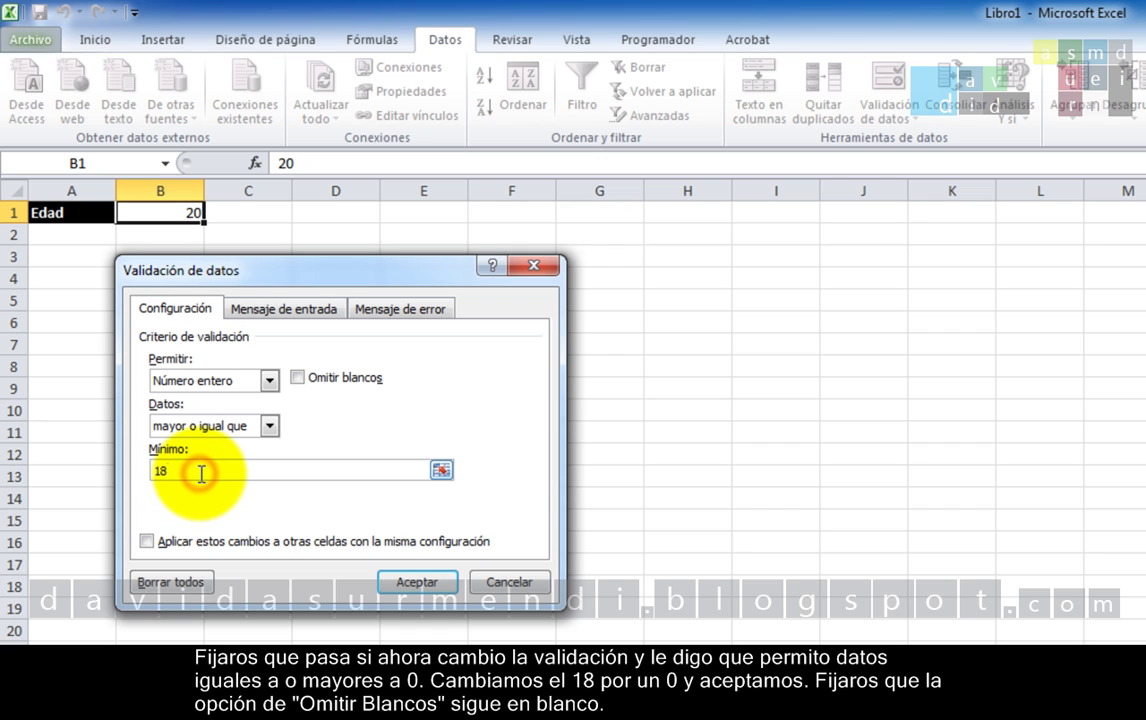
{"action": "key", "text": "BackSpace"}
{"action": "key", "text": "BackSpace"}
{"action": "type", "text": "0"}
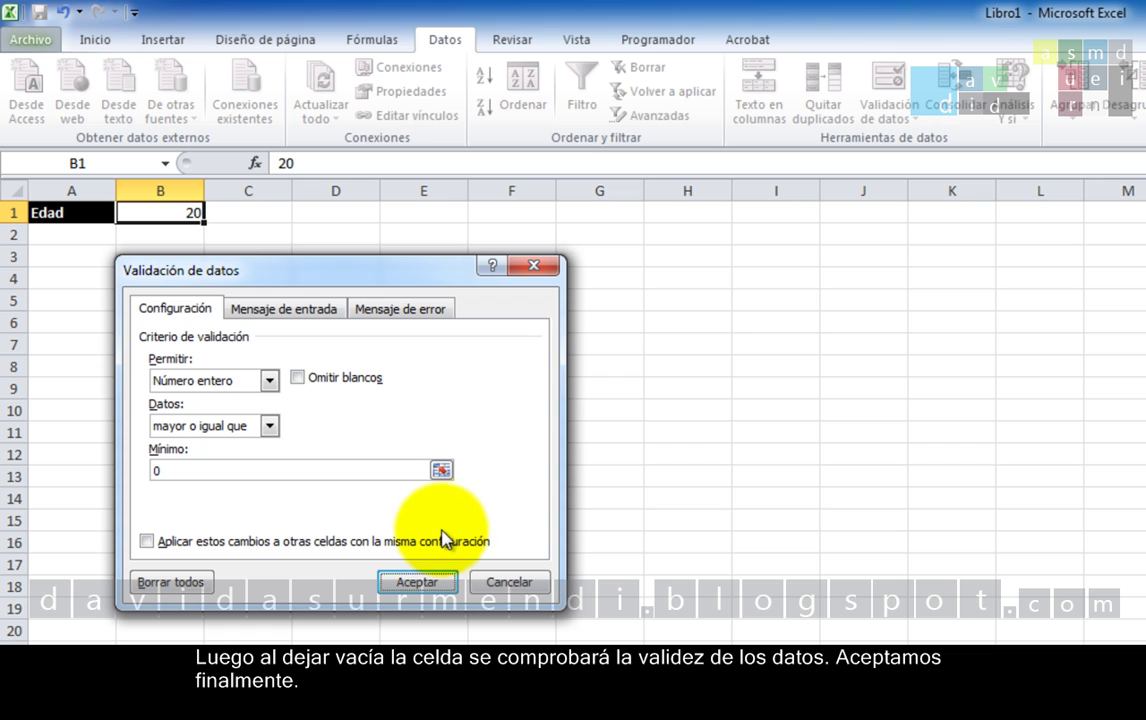
{"action": "left_click", "coordinate": [432, 579]}
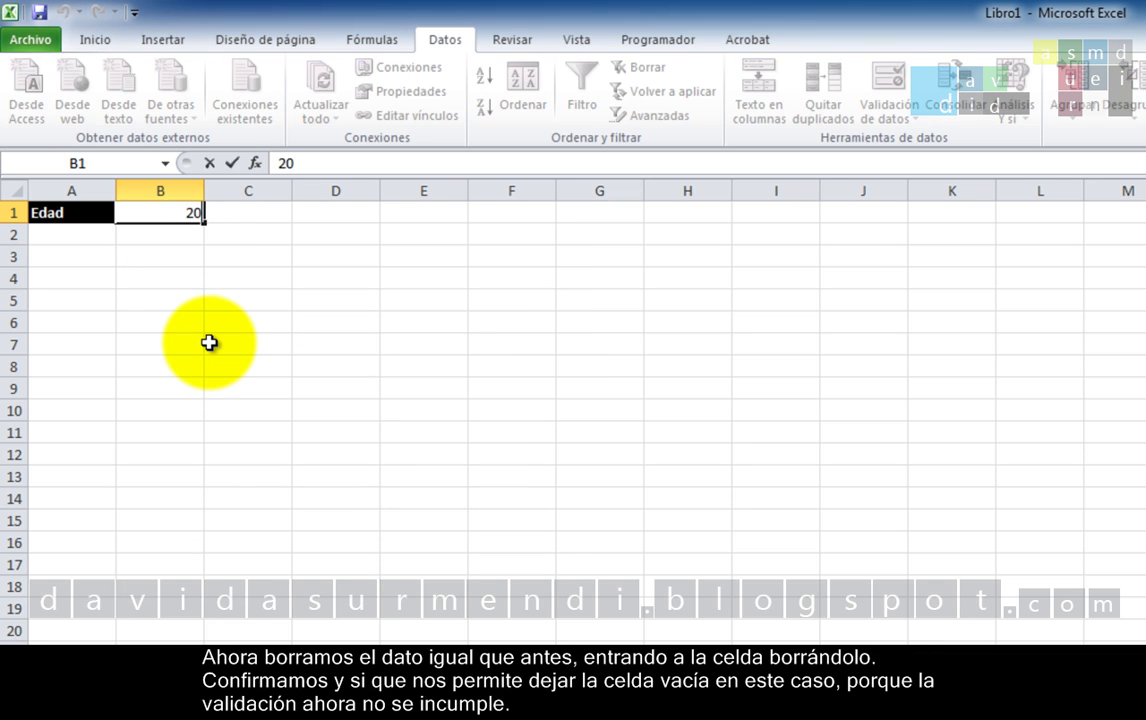
Delete B1's age so the cell is left blank, then reselect B1
{"action": "key", "text": "BackSpace"}
{"action": "key", "text": "Return"}
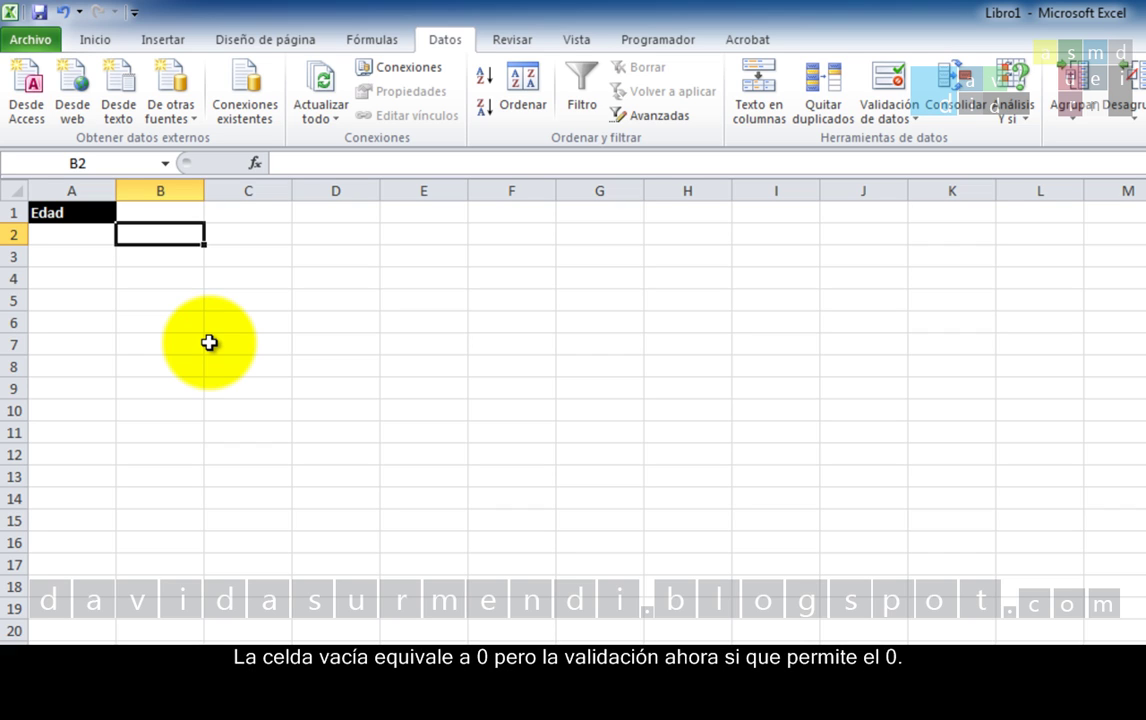
{"action": "left_click", "coordinate": [159, 211]}
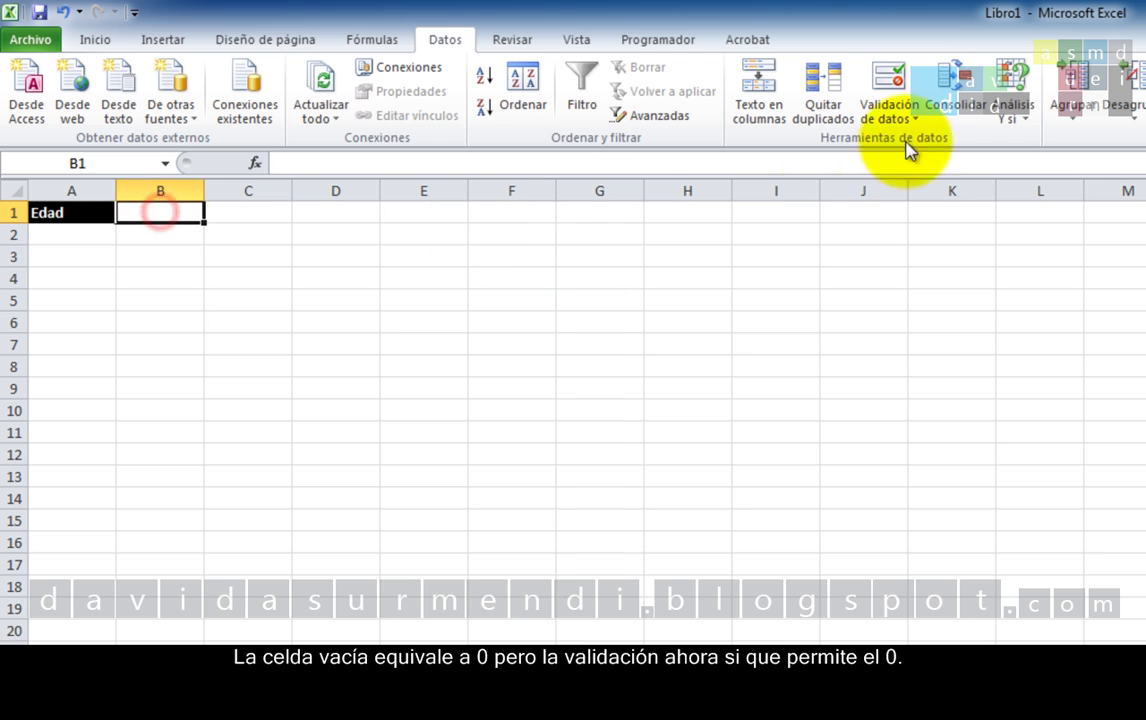
Open Validación de datos for the now-empty B1
{"action": "left_click", "coordinate": [890, 82]}
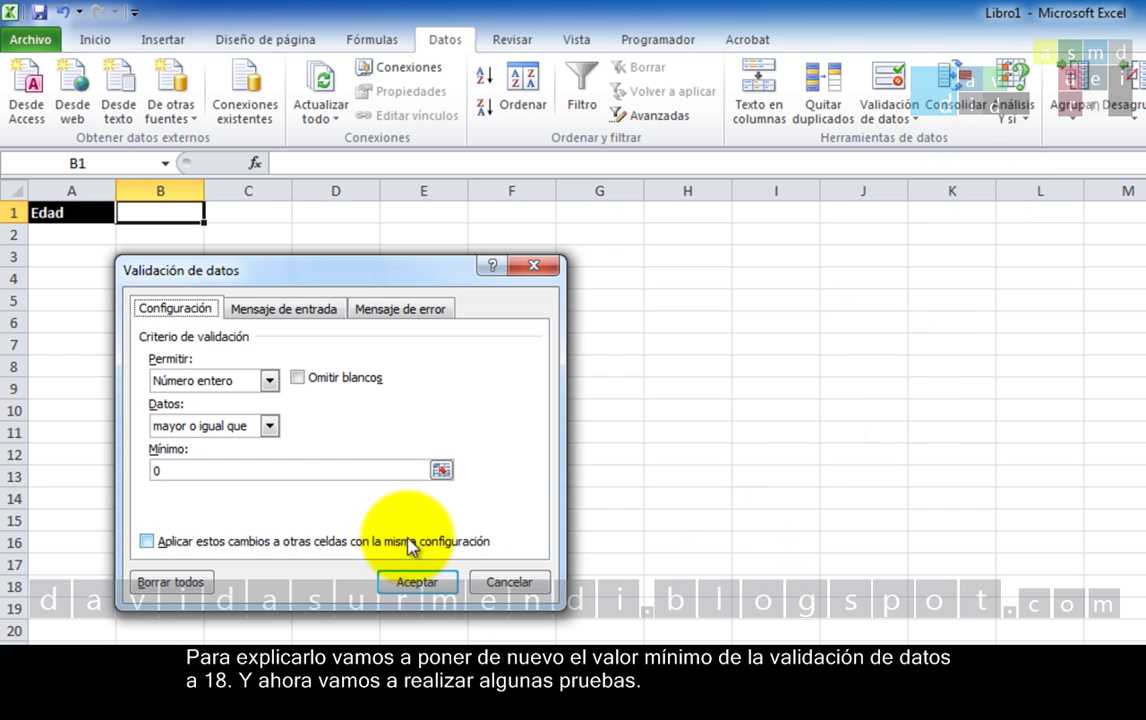
Set the validation Mínimo back to 18, then enter the age 20 in B1
{"action": "left_click", "coordinate": [361, 468]}
{"action": "key", "text": "BackSpace"}
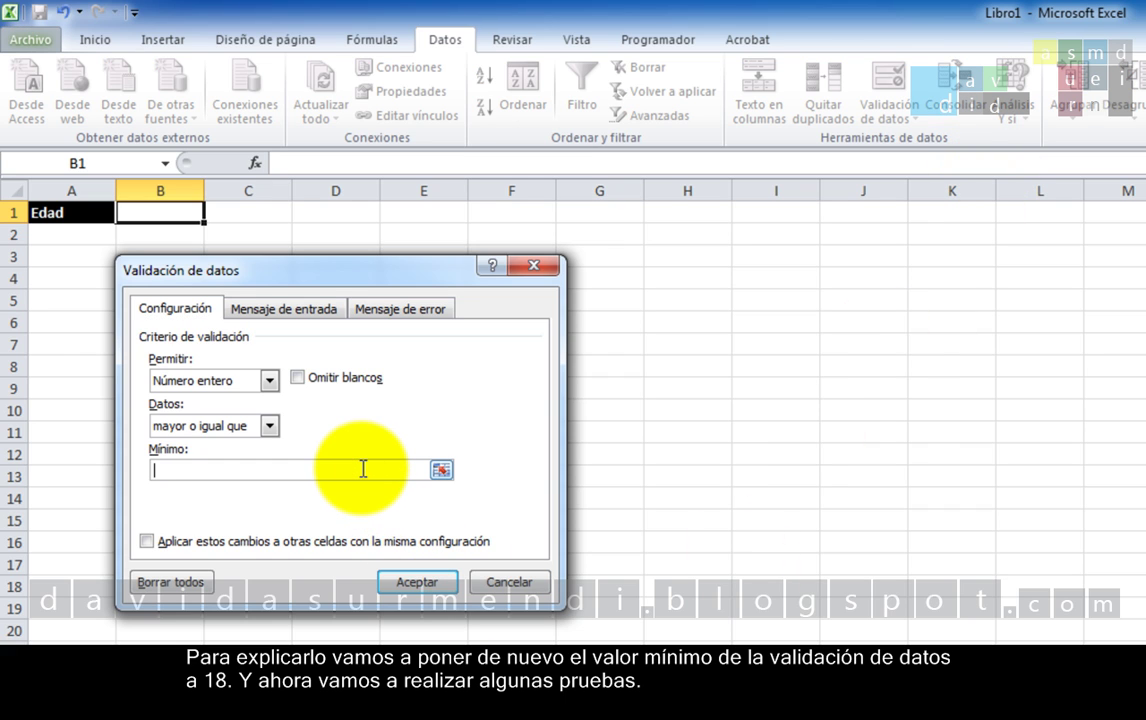
{"action": "type", "text": "18"}
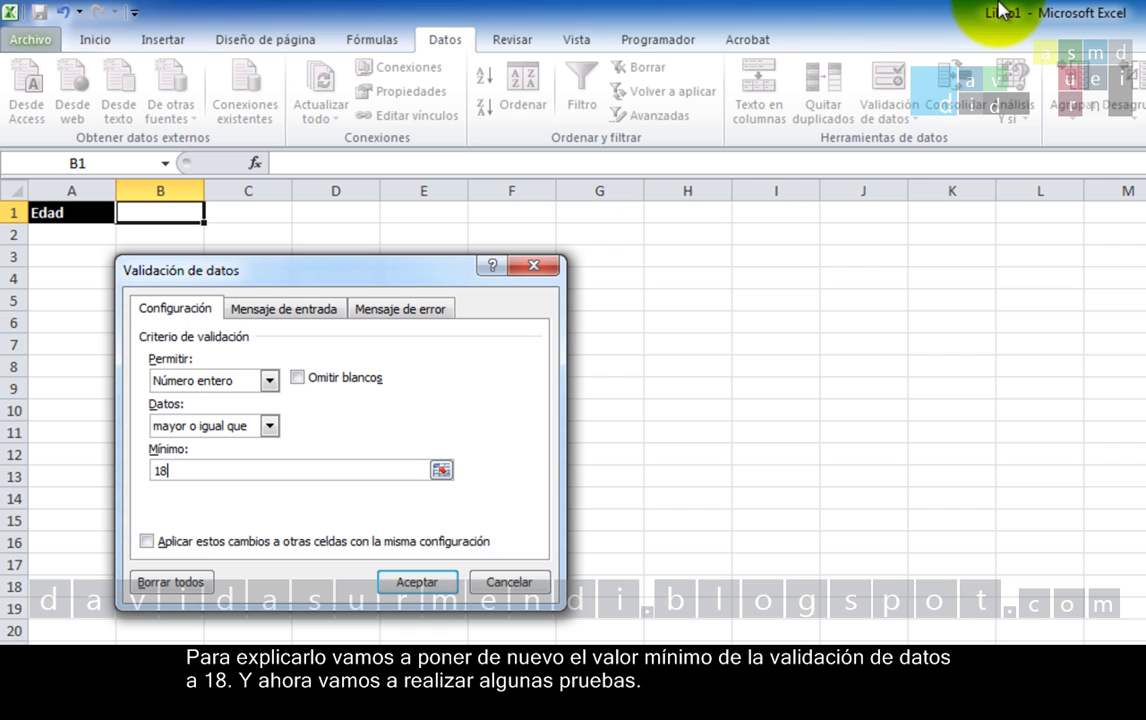
{"action": "left_click", "coordinate": [444, 585]}
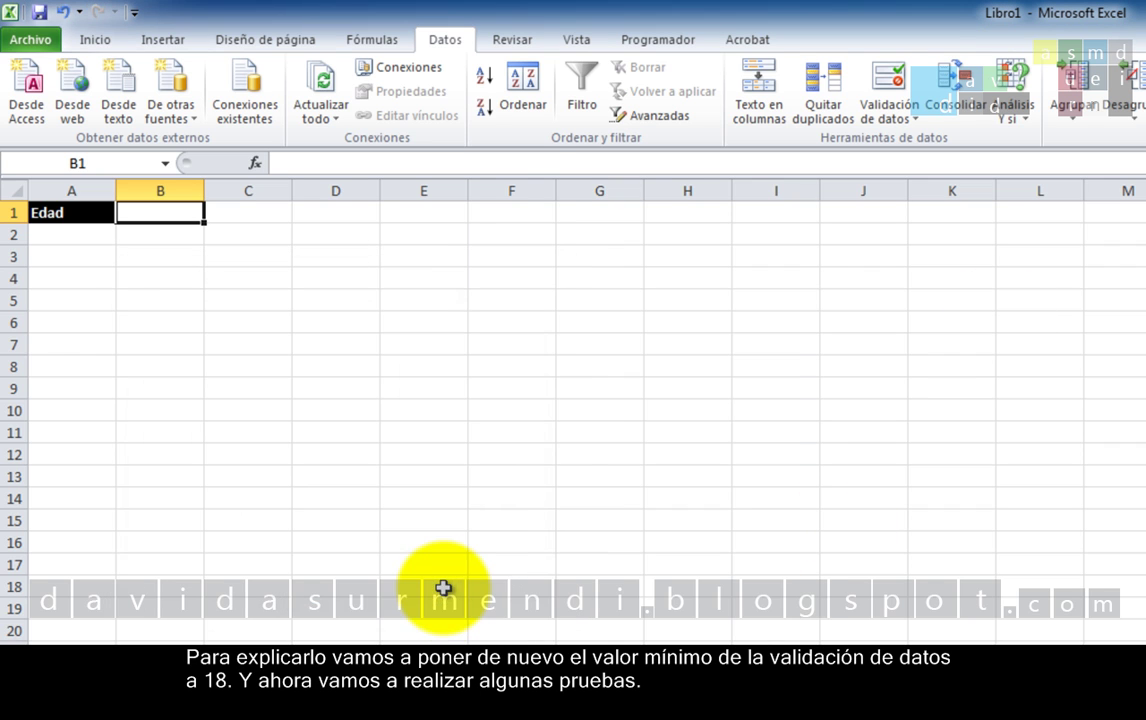
{"action": "type", "text": "20"}
{"action": "key", "text": "Return"}
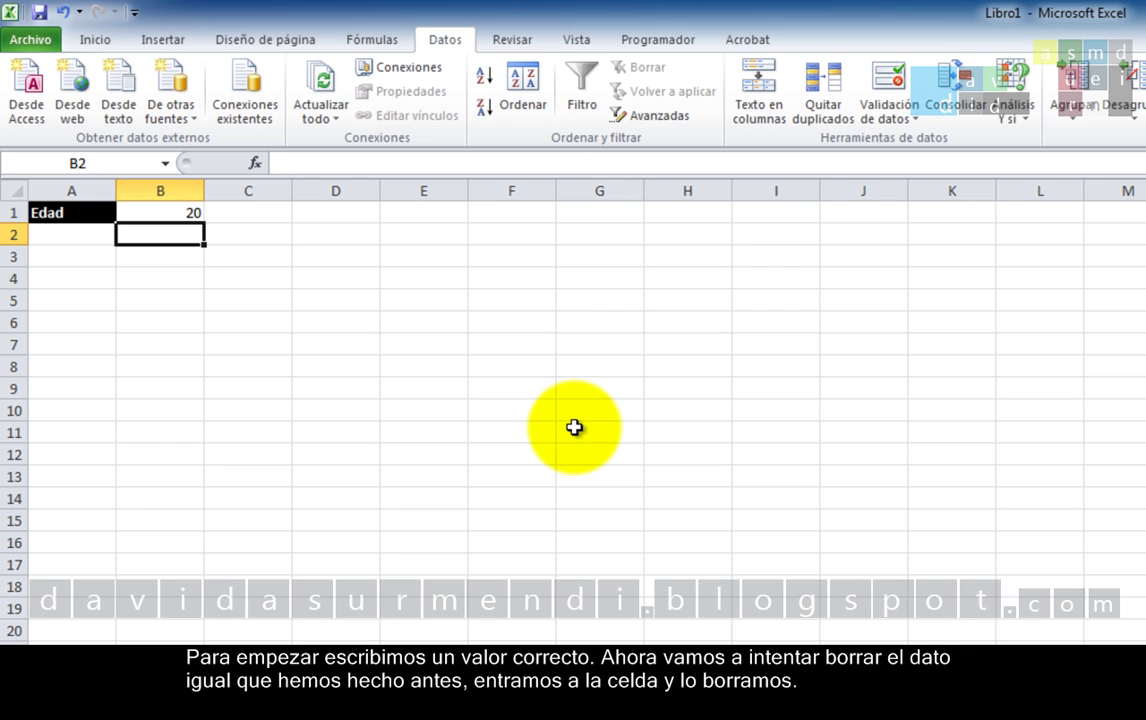
Try clearing B1 under the 18 minimum and cancel the error, keeping 20
{"action": "left_click", "coordinate": [174, 211]}
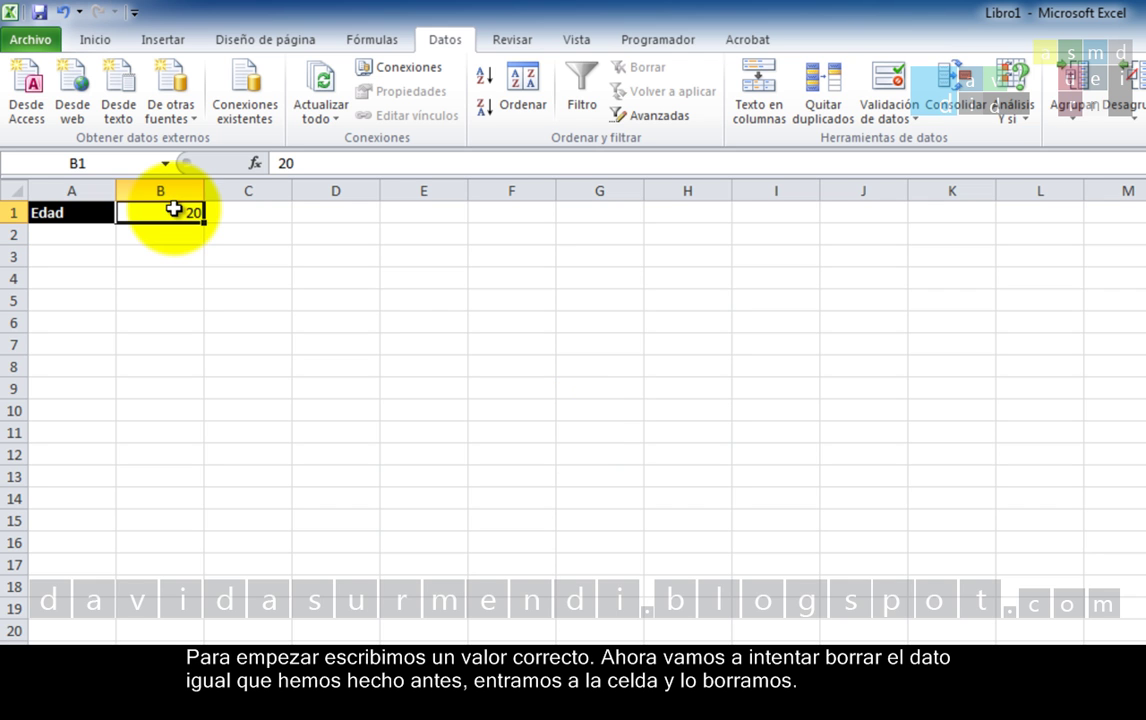
{"action": "key", "text": "BackSpace"}
{"action": "key", "text": "Return"}
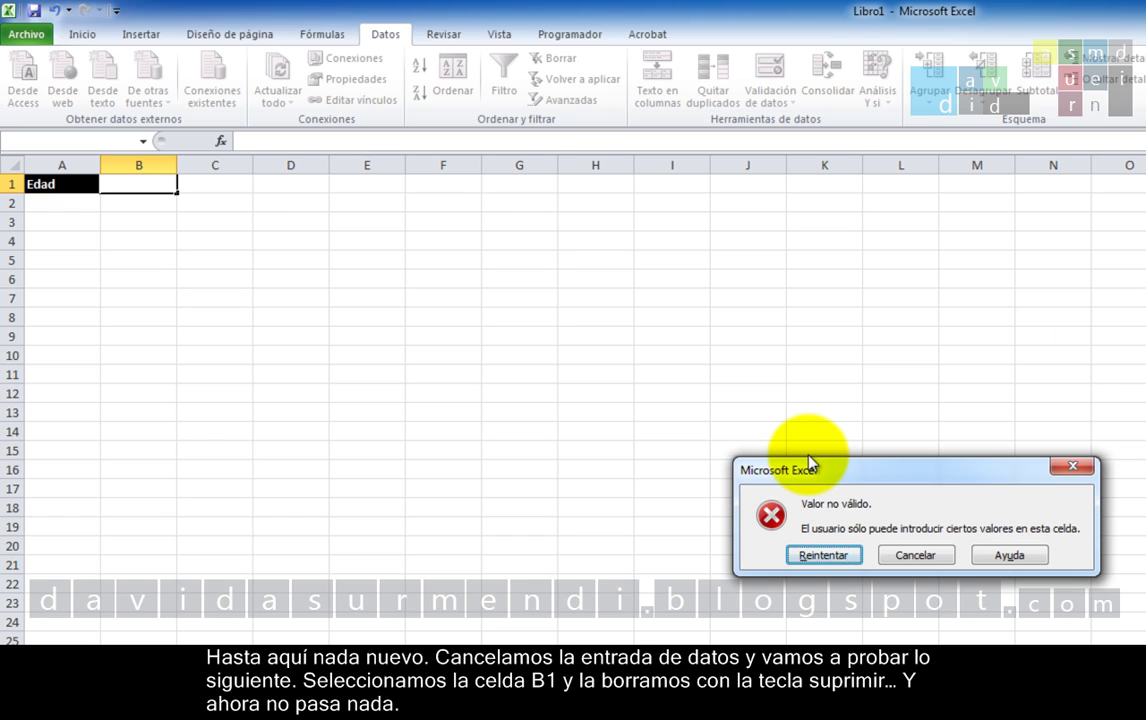
{"action": "left_click", "coordinate": [945, 554]}
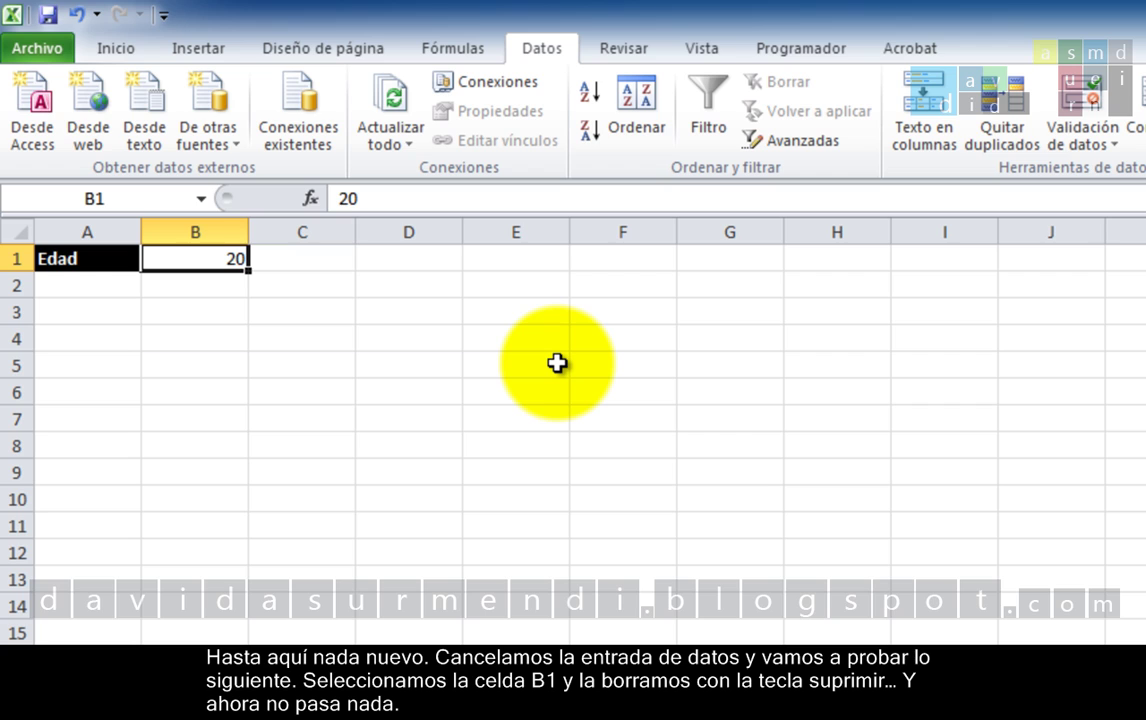
Erase the 20 from B1 with Delete
{"action": "key", "text": "Delete"}
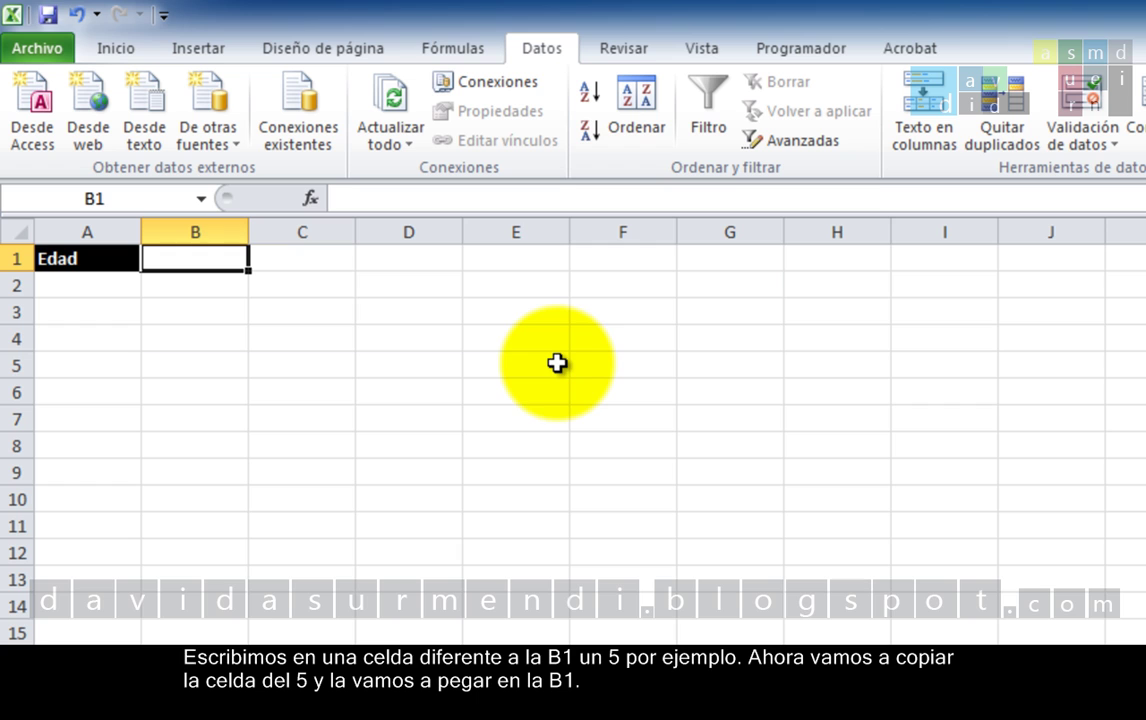
Enter the test value 5 in cell B3
{"action": "left_click", "coordinate": [216, 318]}
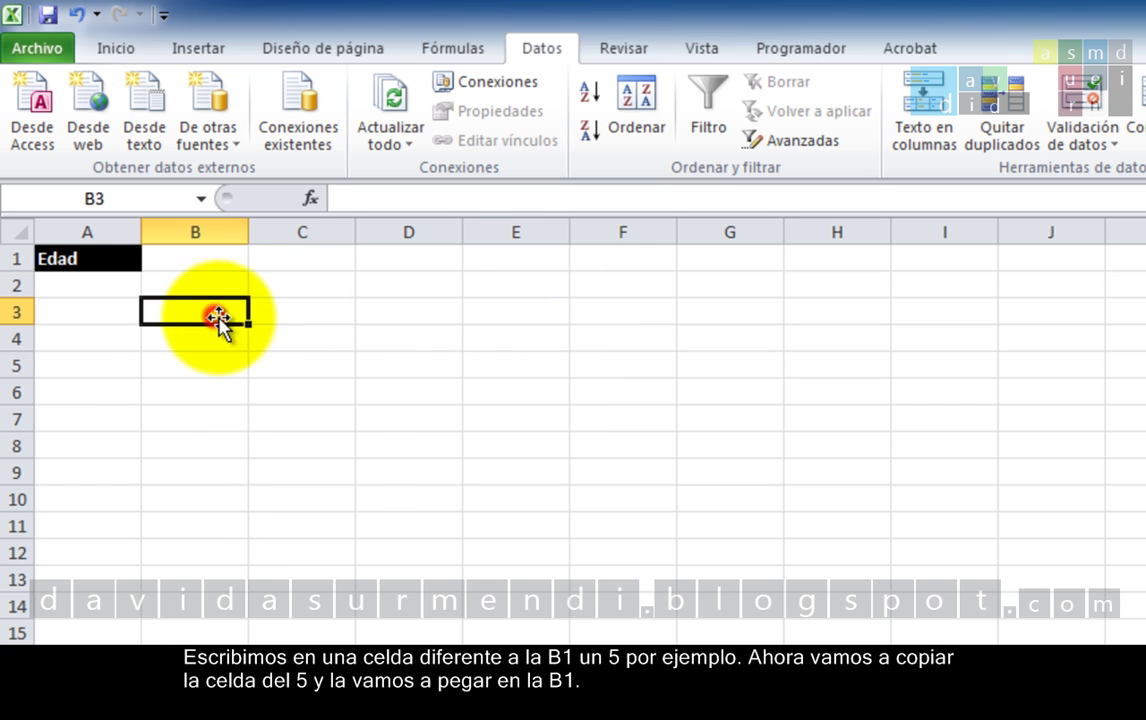
{"action": "type", "text": "5"}
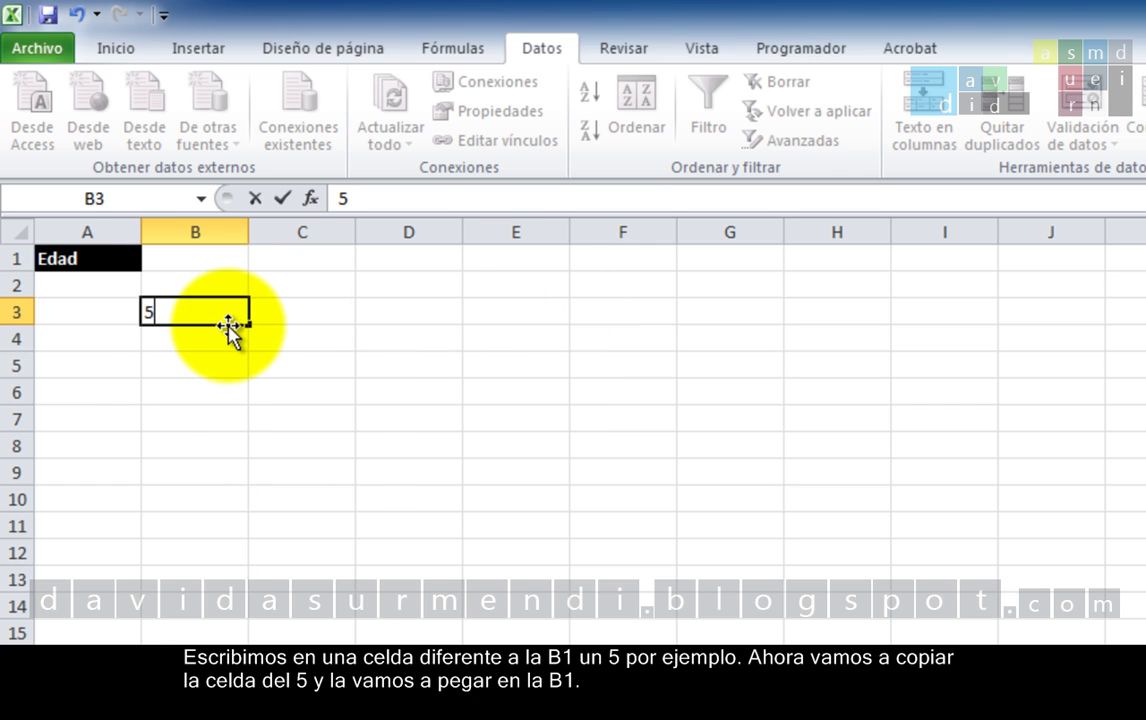
{"action": "key", "text": "Return"}
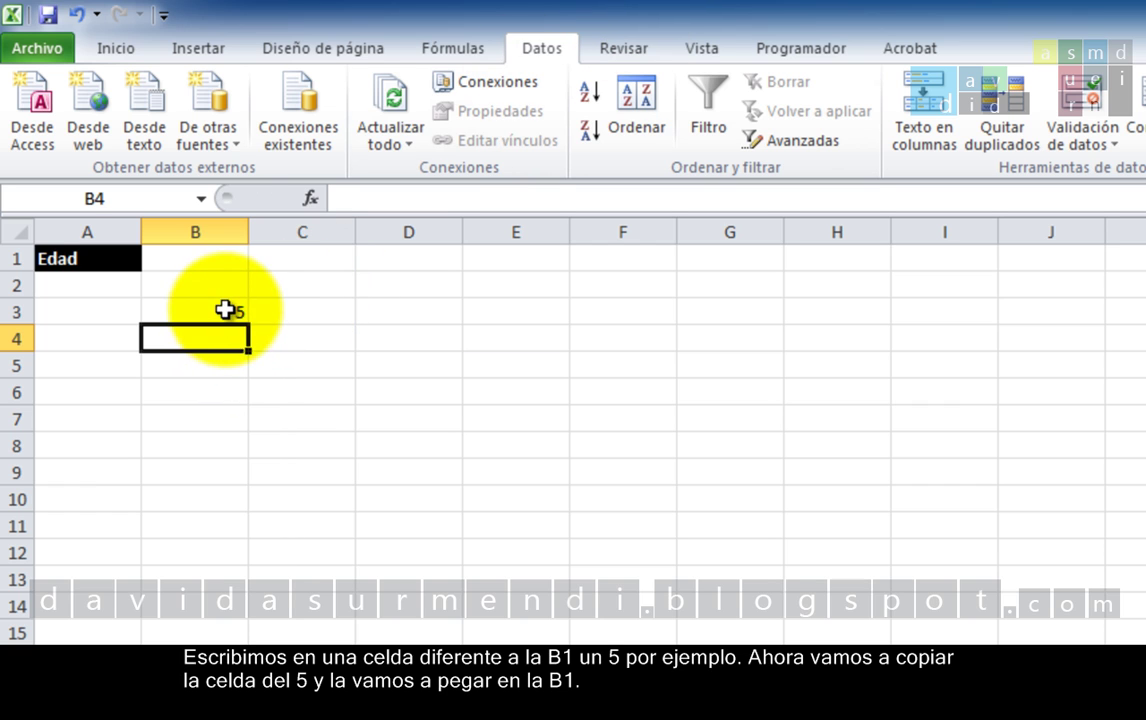
Copy the 5 from B3 and paste it into B1
{"action": "left_click", "coordinate": [225, 310]}
{"action": "left_click", "coordinate": [108, 45]}
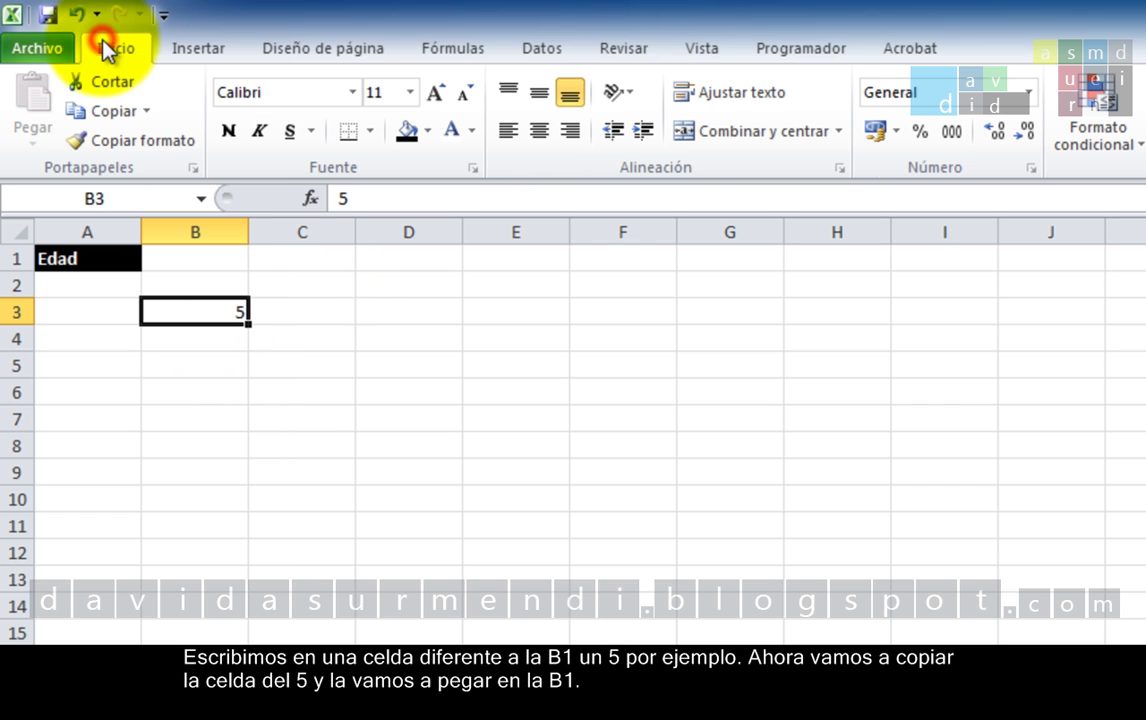
{"action": "left_click", "coordinate": [105, 112]}
{"action": "left_click", "coordinate": [186, 257]}
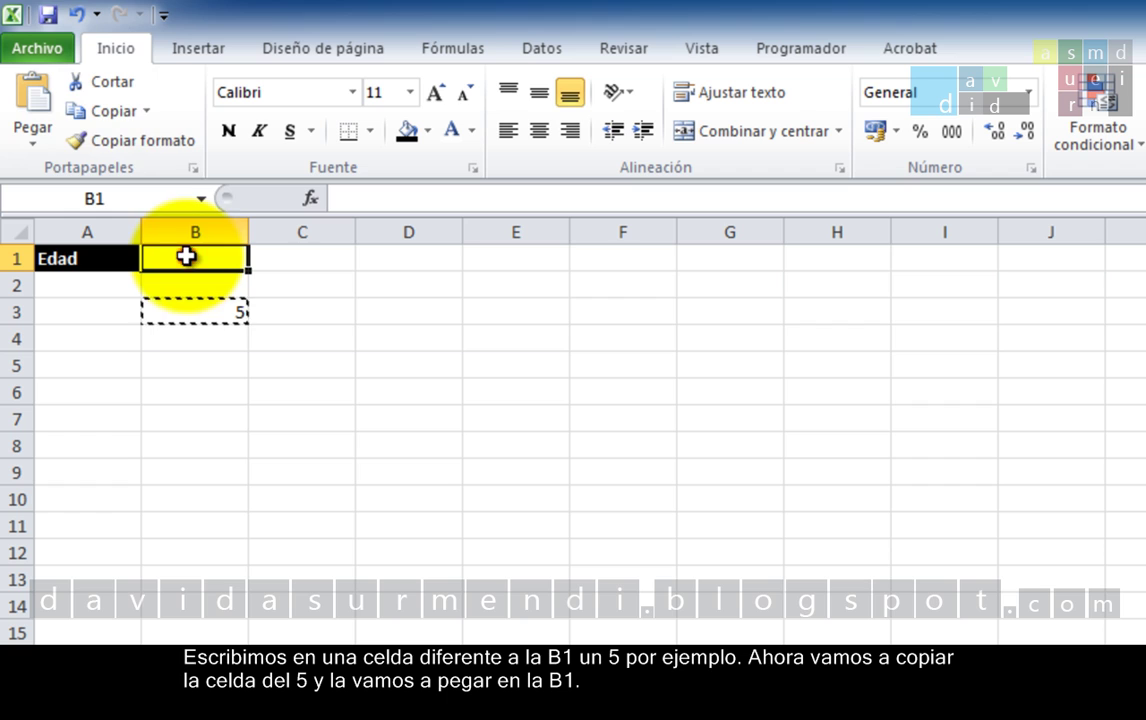
{"action": "left_click", "coordinate": [35, 95]}
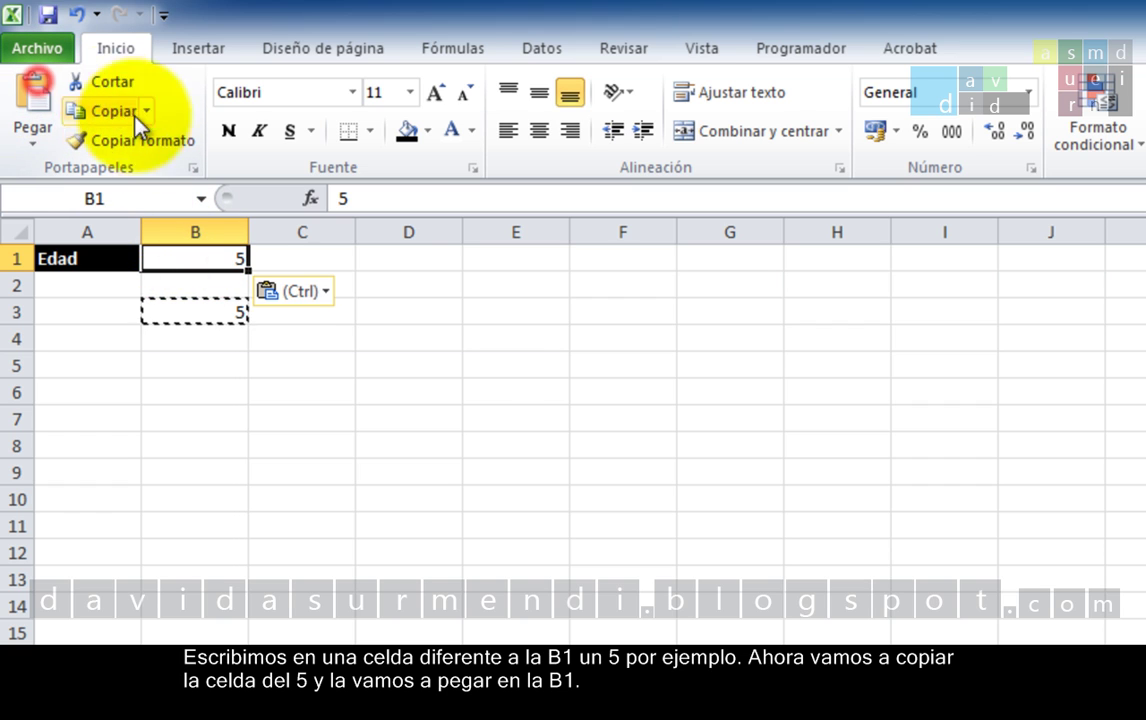
{"action": "left_click", "coordinate": [494, 358]}
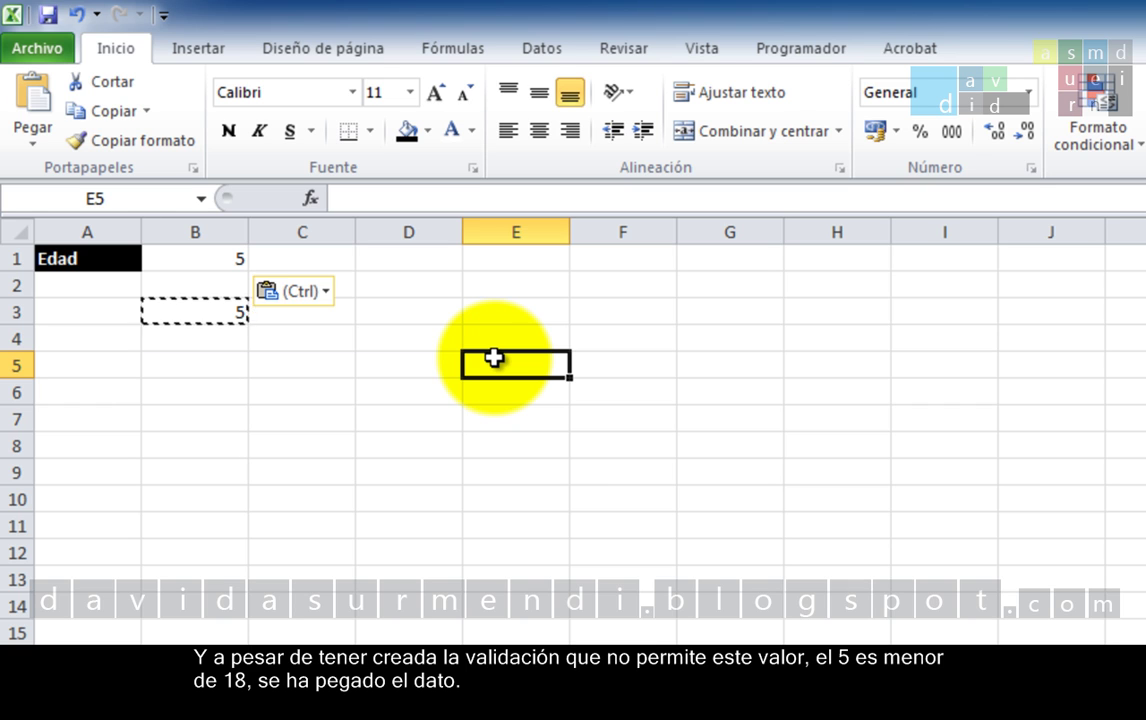
Open B1's Validación de datos, now showing Cualquier valor
{"action": "left_click", "coordinate": [199, 254]}
{"action": "left_click", "coordinate": [555, 48]}
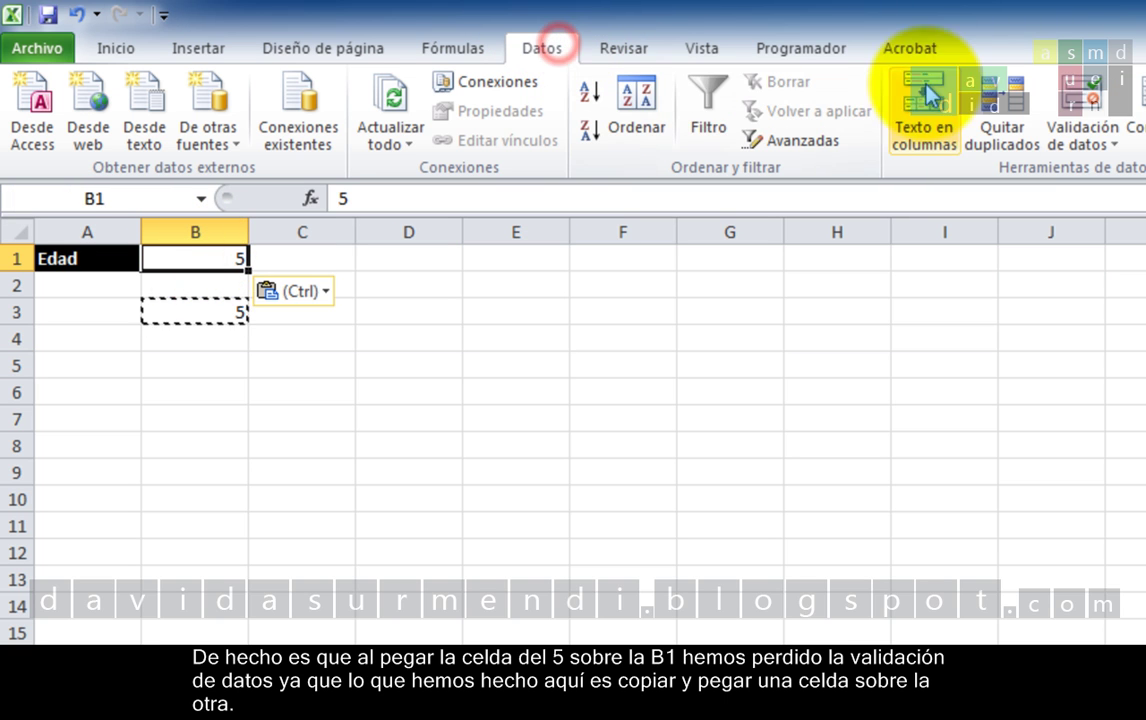
{"action": "left_click", "coordinate": [1083, 95]}
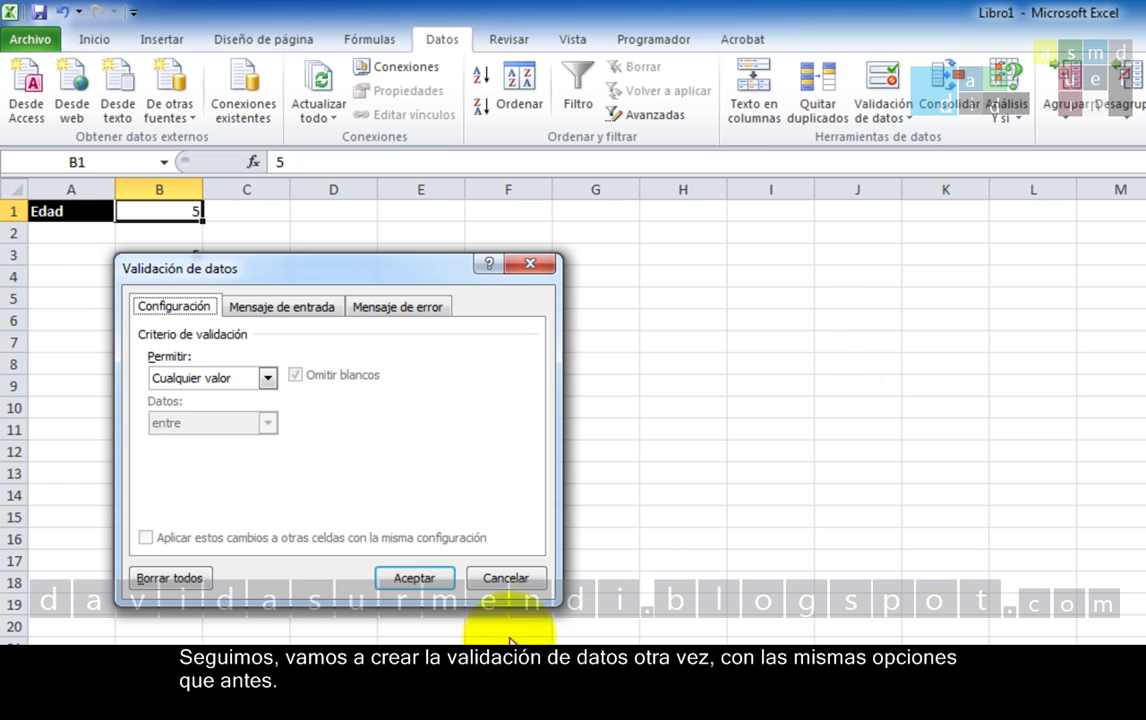
Set B1 validation to Número entero, mayor o igual que, Mínimo 18
{"action": "left_click", "coordinate": [267, 378]}
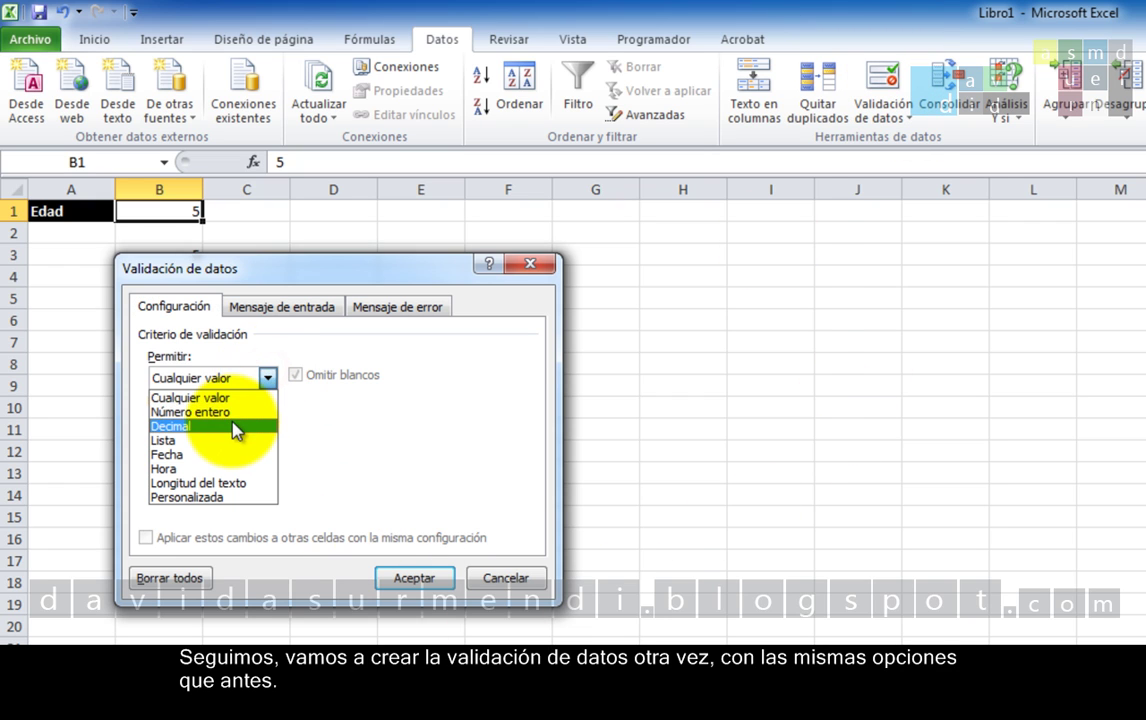
{"action": "left_click", "coordinate": [238, 412]}
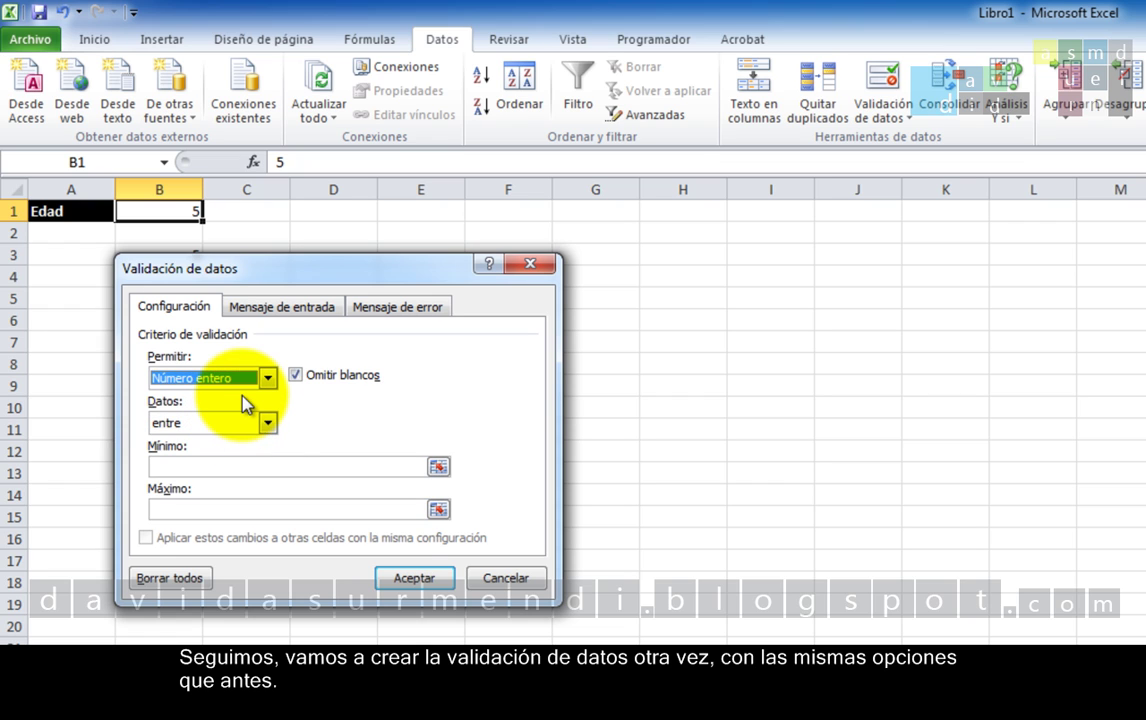
{"action": "left_click", "coordinate": [267, 423]}
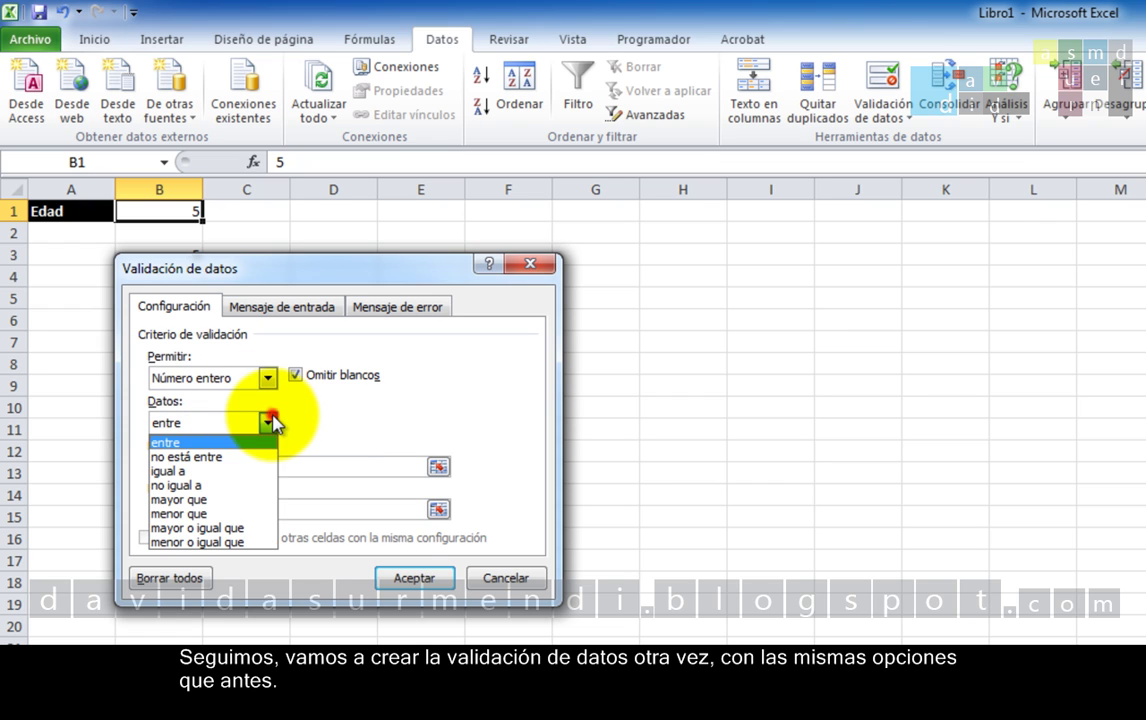
{"action": "left_click", "coordinate": [235, 527]}
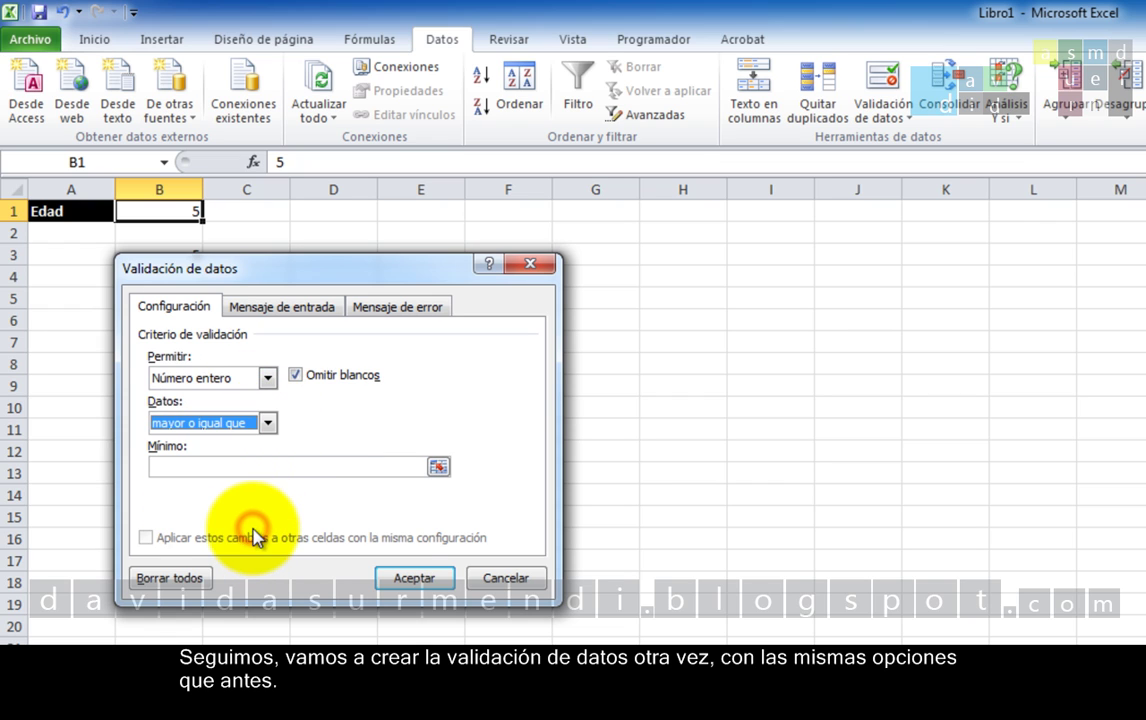
{"action": "left_click", "coordinate": [263, 466]}
{"action": "type", "text": "1"}
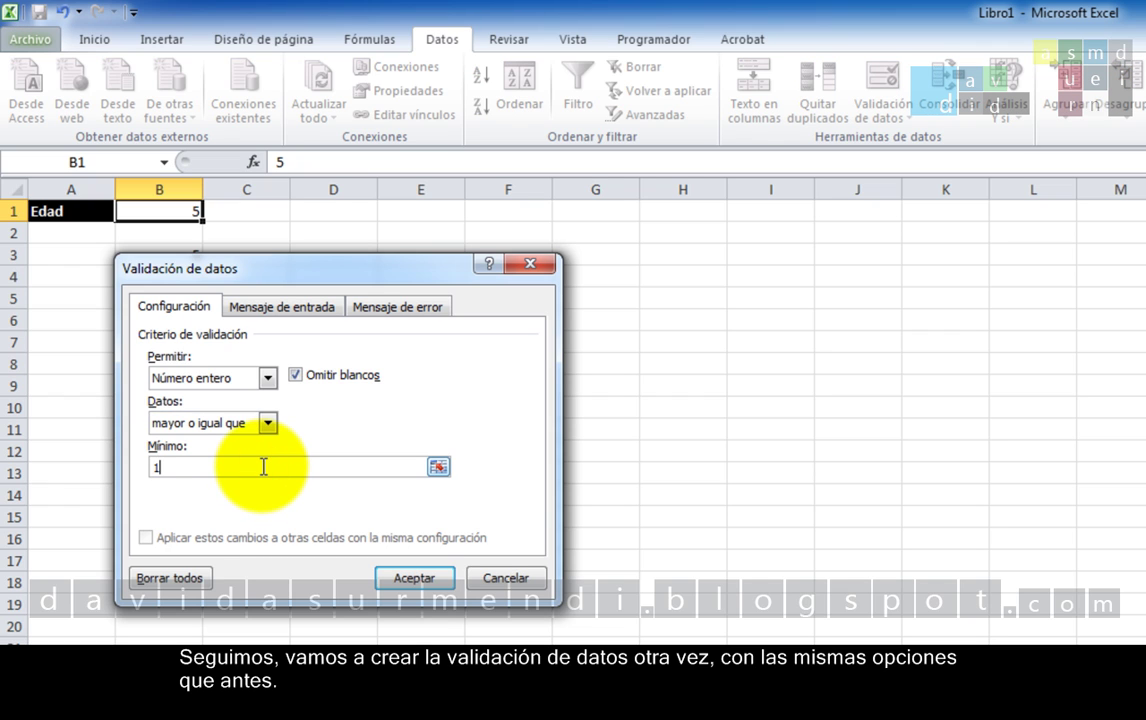
{"action": "type", "text": "8"}
{"action": "left_click", "coordinate": [415, 580]}
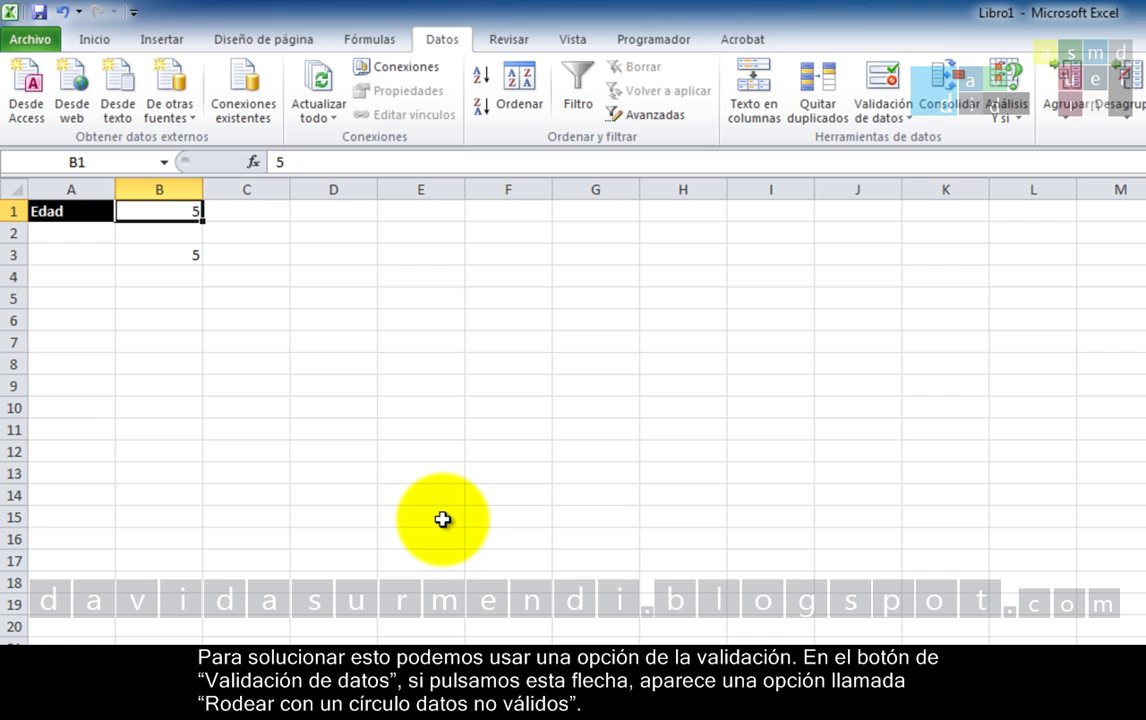
Use Rodear con un círculo datos no válidos to circle B1's invalid 5
{"action": "left_click", "coordinate": [906, 131]}
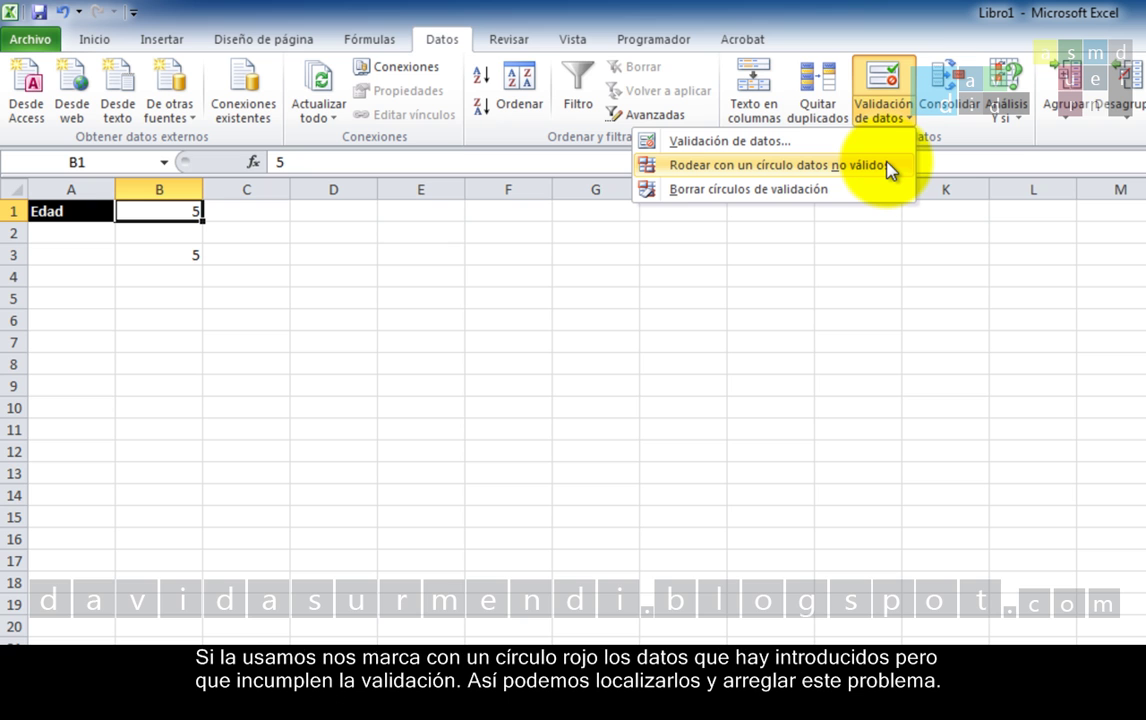
{"action": "left_click", "coordinate": [889, 168]}
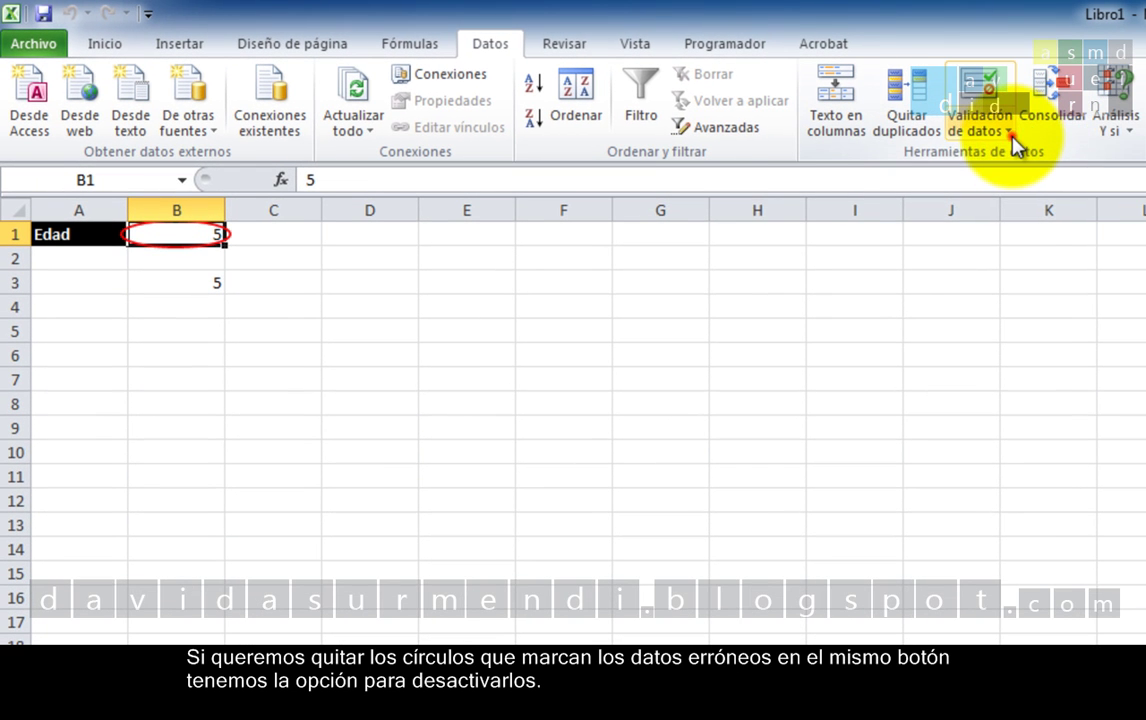
Clear the red validation circle from around the 5 in B1
{"action": "left_click", "coordinate": [1010, 133]}
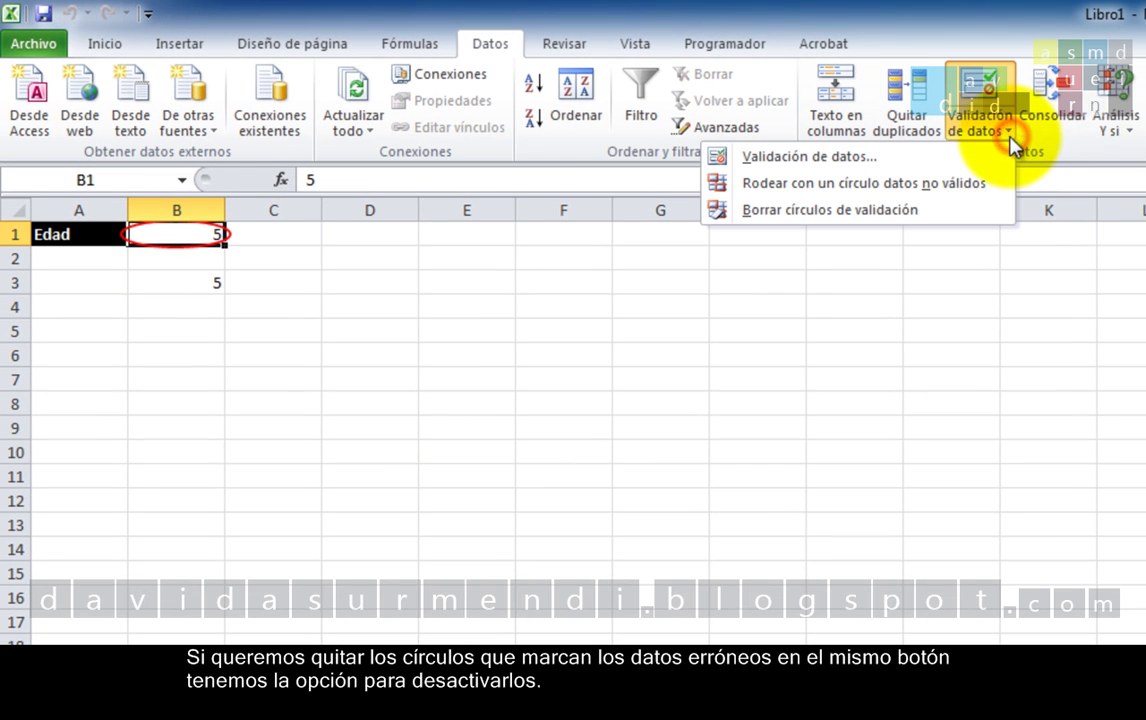
{"action": "left_click", "coordinate": [890, 210]}
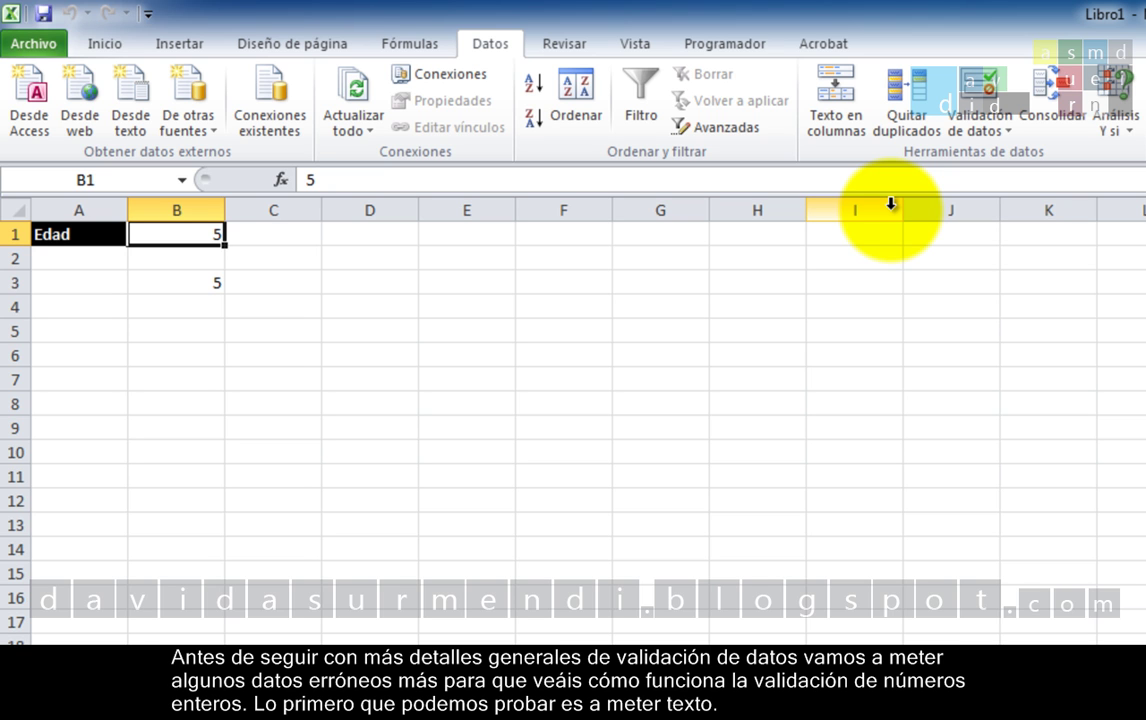
Confirm B1 rejects the text 'fdafsff' and the decimal 10,5, cancelling both errors
{"action": "type", "text": "fd"}
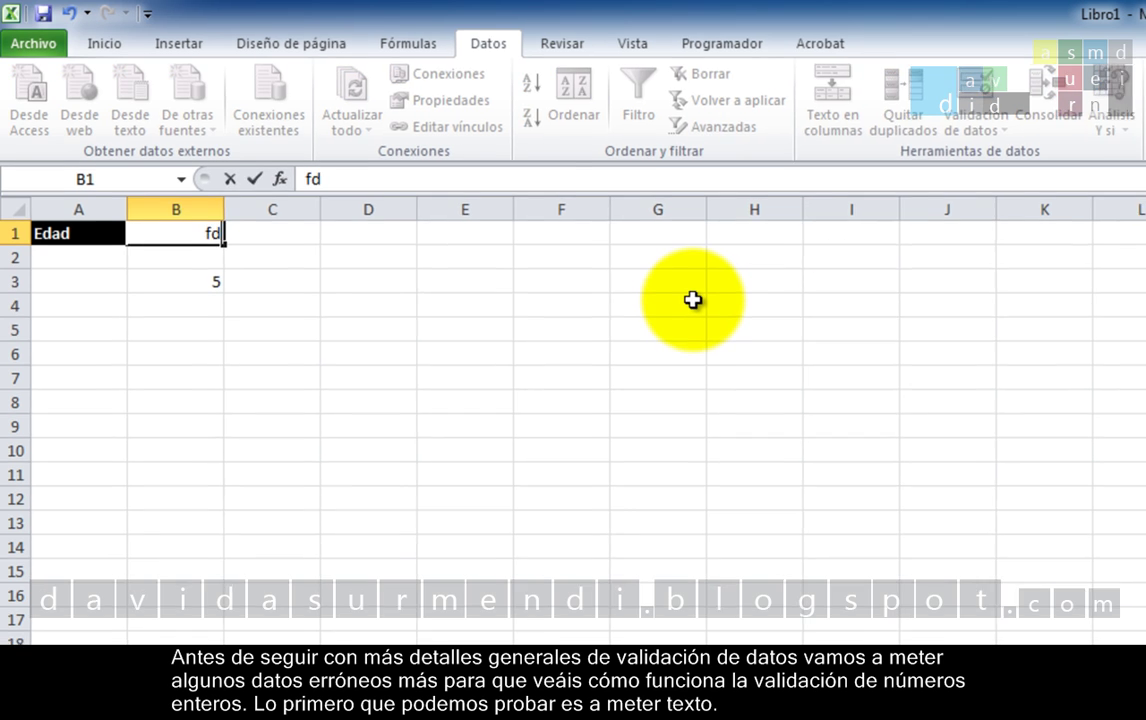
{"action": "type", "text": "afsff"}
{"action": "key", "text": "Return"}
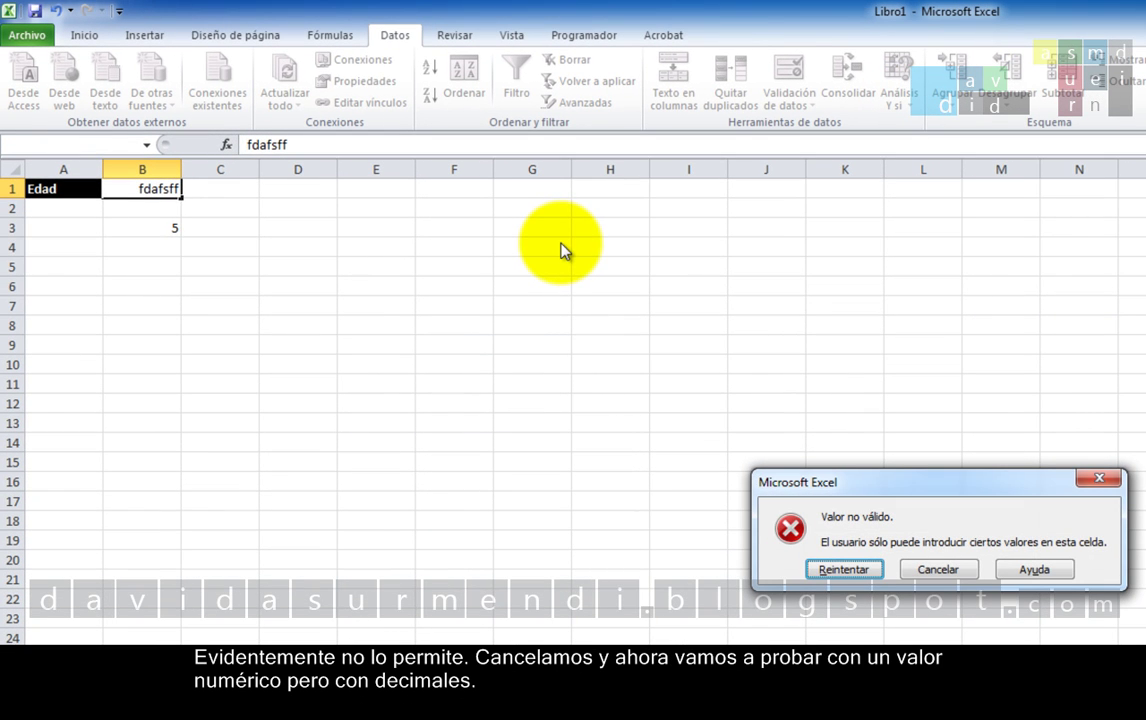
{"action": "left_click", "coordinate": [937, 568]}
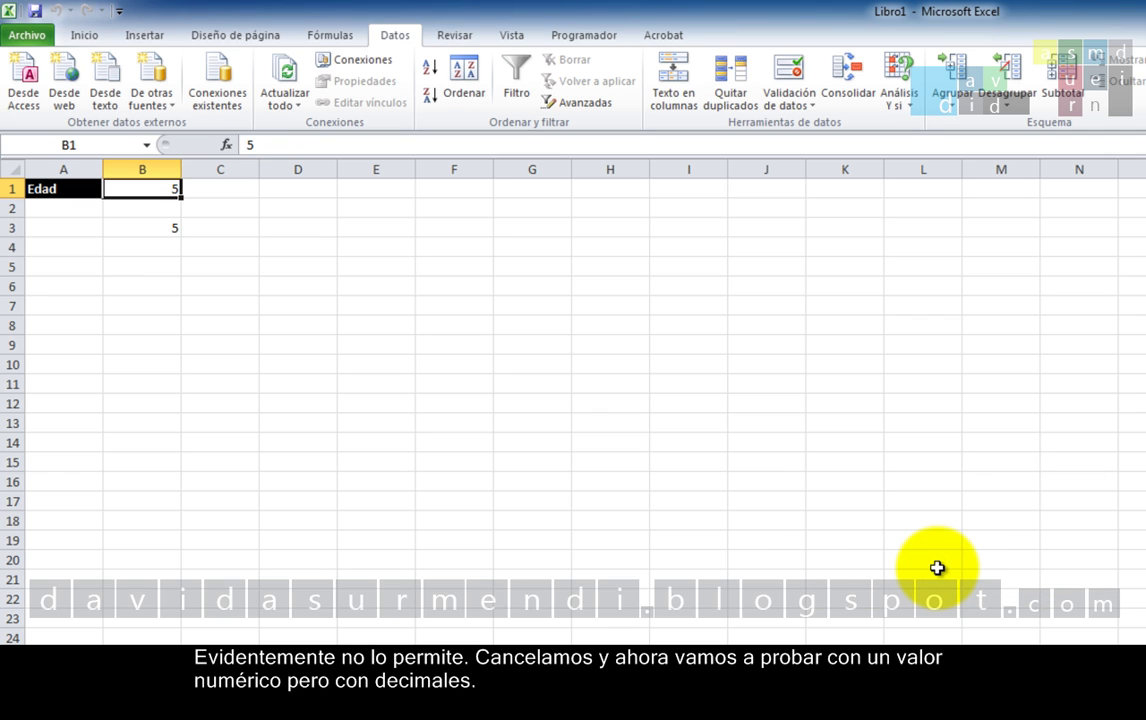
{"action": "type", "text": "10"}
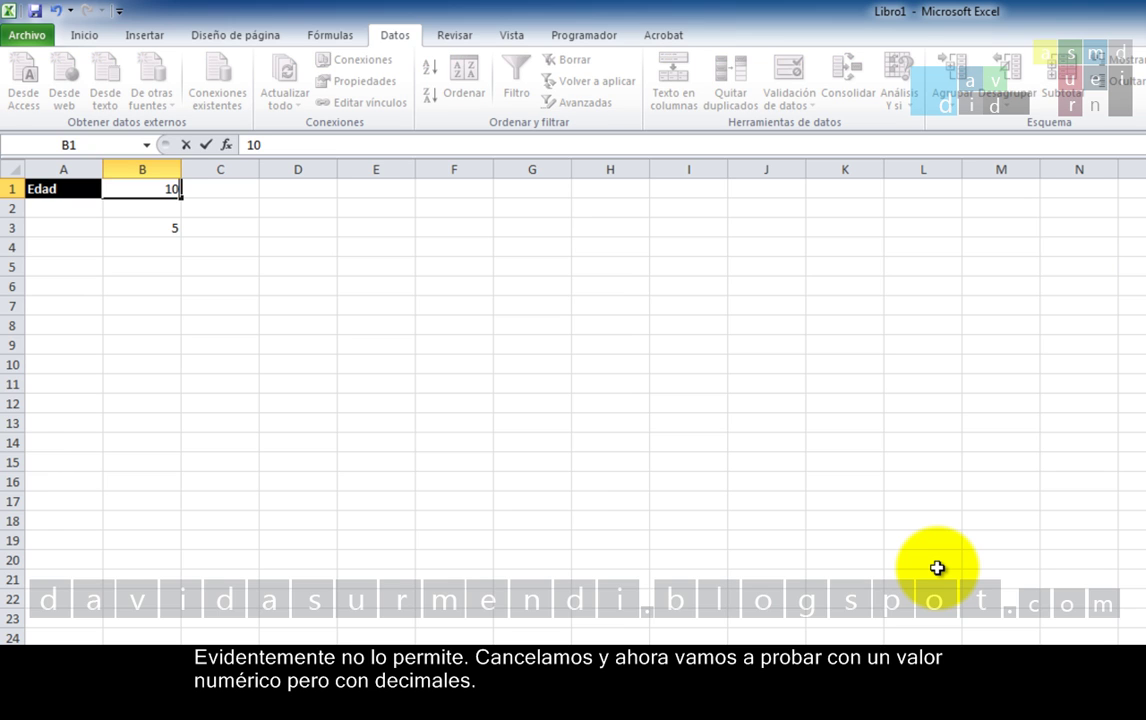
{"action": "type", "text": ",5"}
{"action": "key", "text": "Return"}
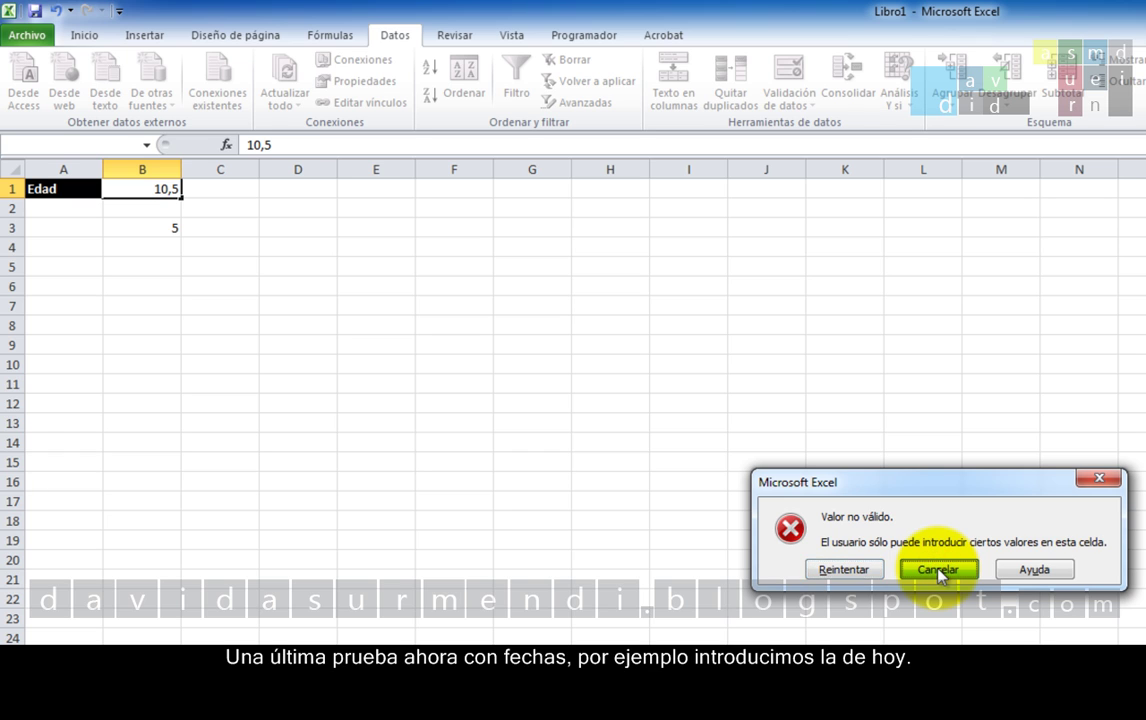
{"action": "left_click", "coordinate": [938, 570]}
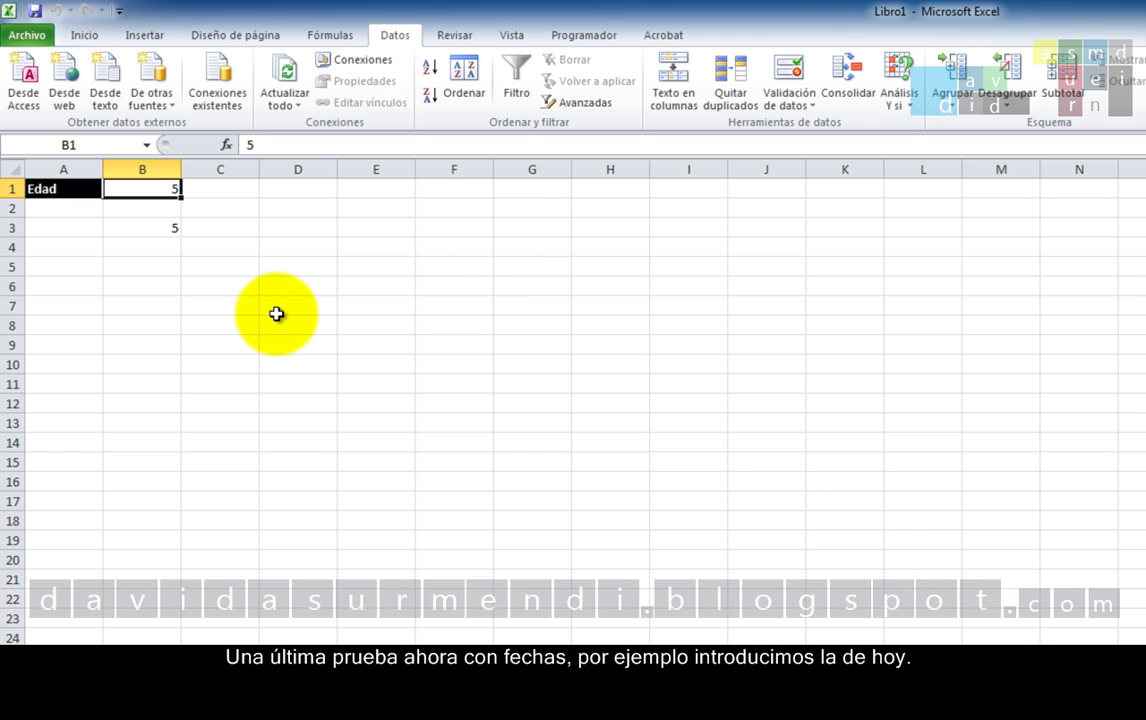
Enter the date 21/09/2012 in B1
{"action": "type", "text": "21/"}
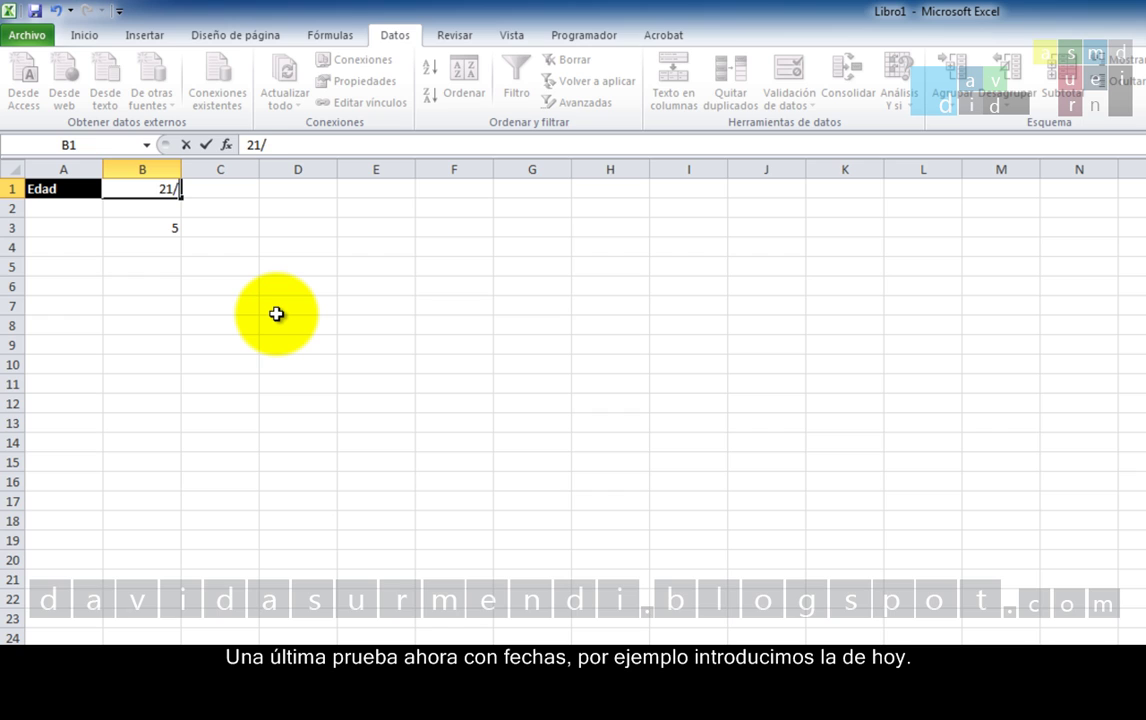
{"action": "type", "text": "09/2"}
{"action": "type", "text": "00"}
{"action": "key", "text": "BackSpace"}
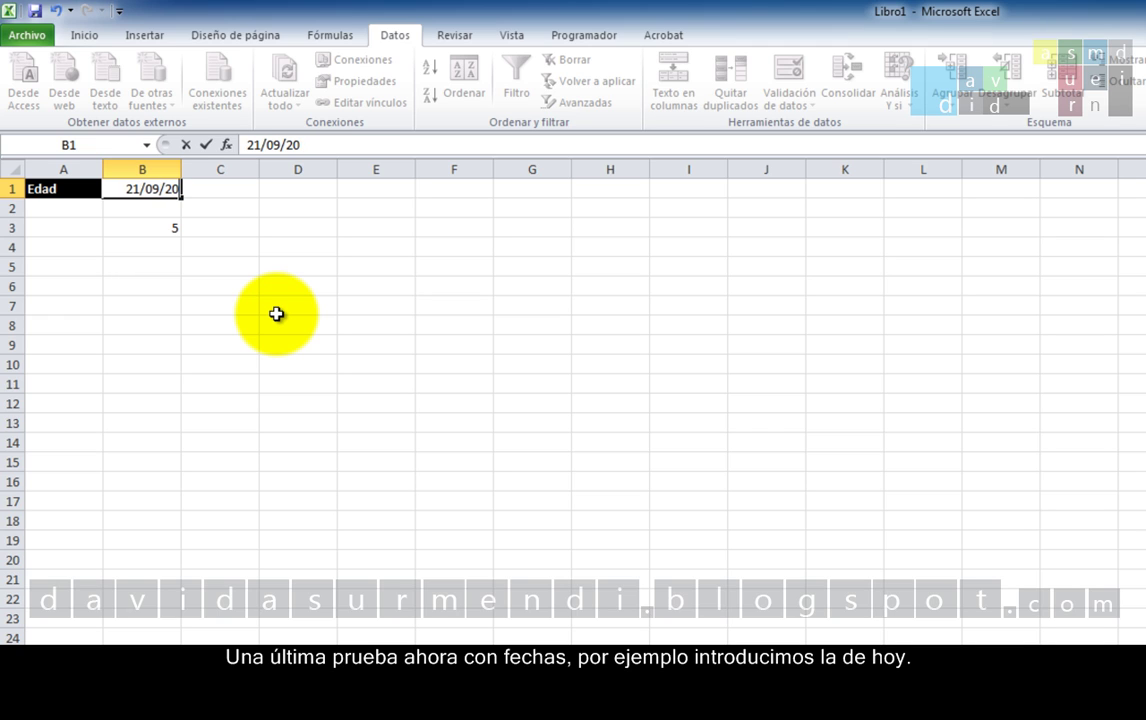
{"action": "type", "text": "12"}
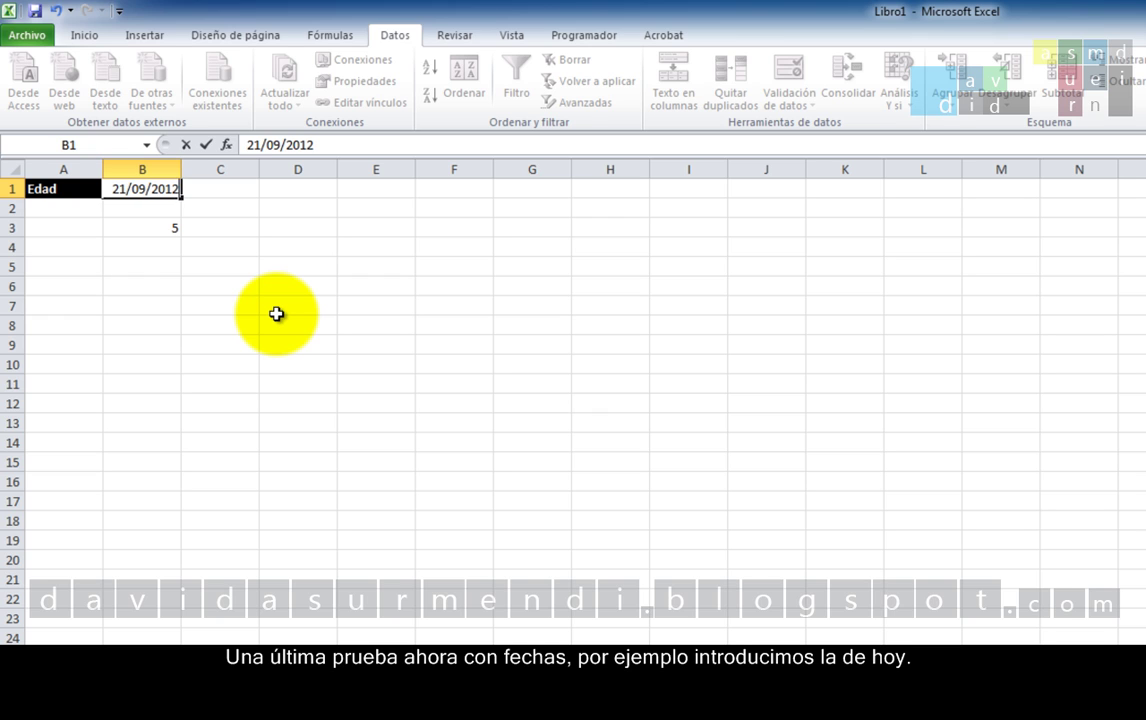
{"action": "key", "text": "Return"}
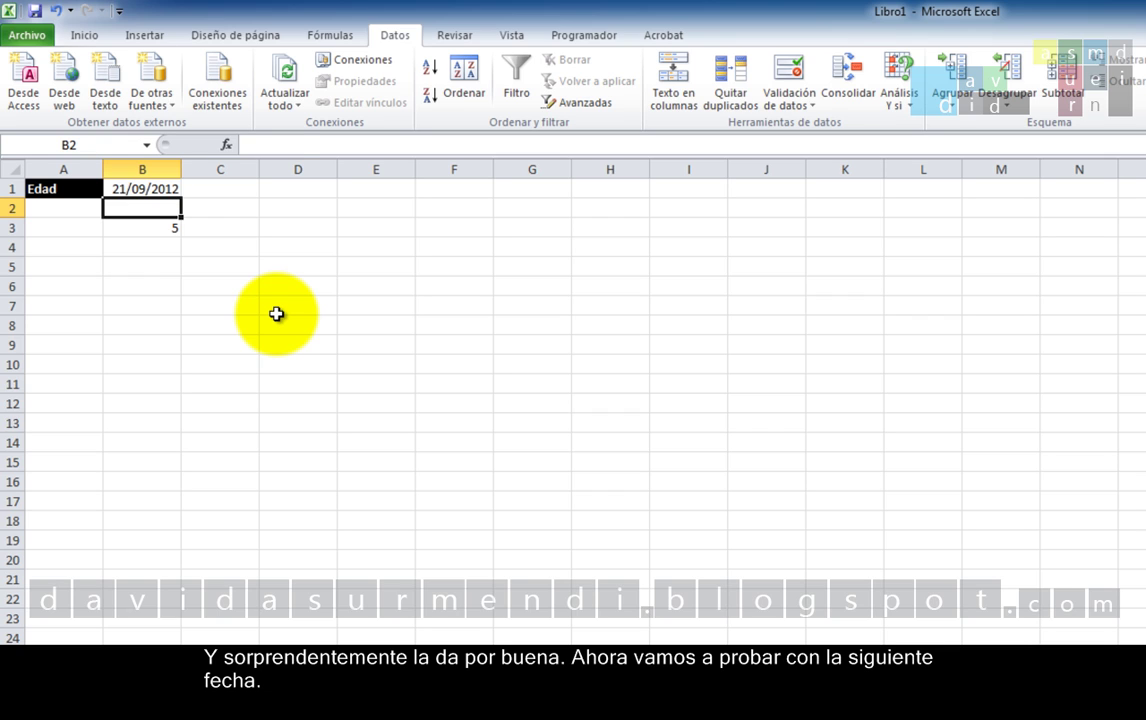
Try 01/01/1900 and 10/01/1900 in B1, cancelling each rejected entry
{"action": "key", "text": "Up"}
{"action": "type", "text": "01/"}
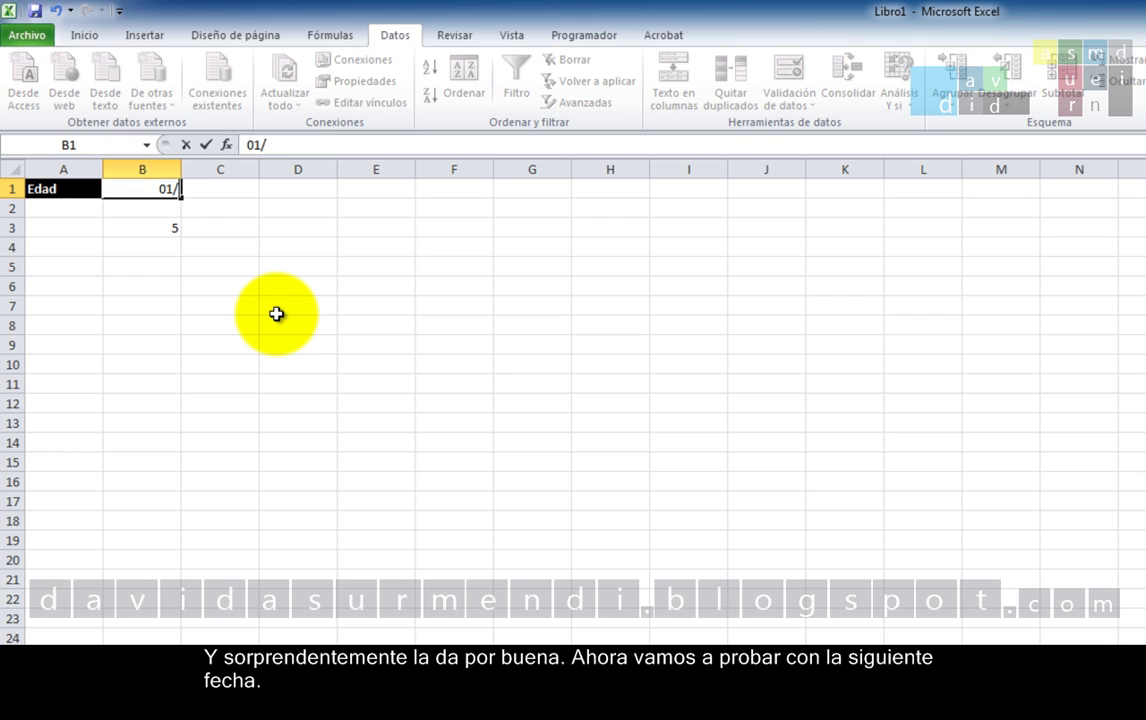
{"action": "type", "text": "01/19"}
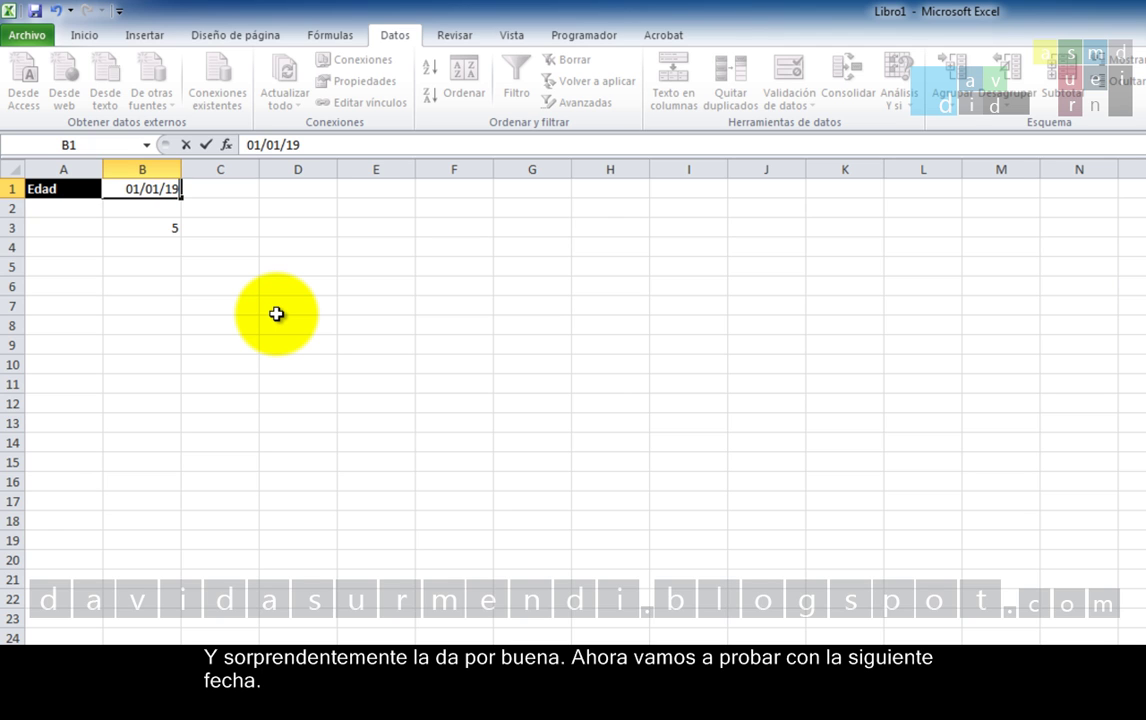
{"action": "type", "text": "00"}
{"action": "key", "text": "Return"}
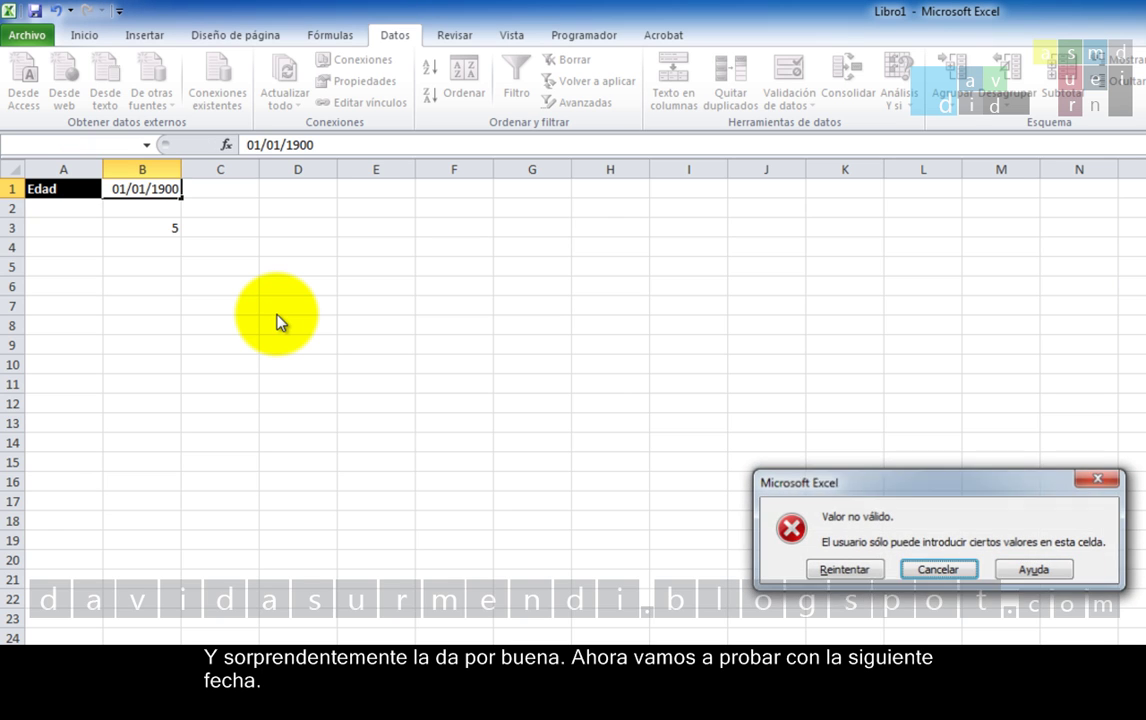
{"action": "left_click", "coordinate": [923, 563]}
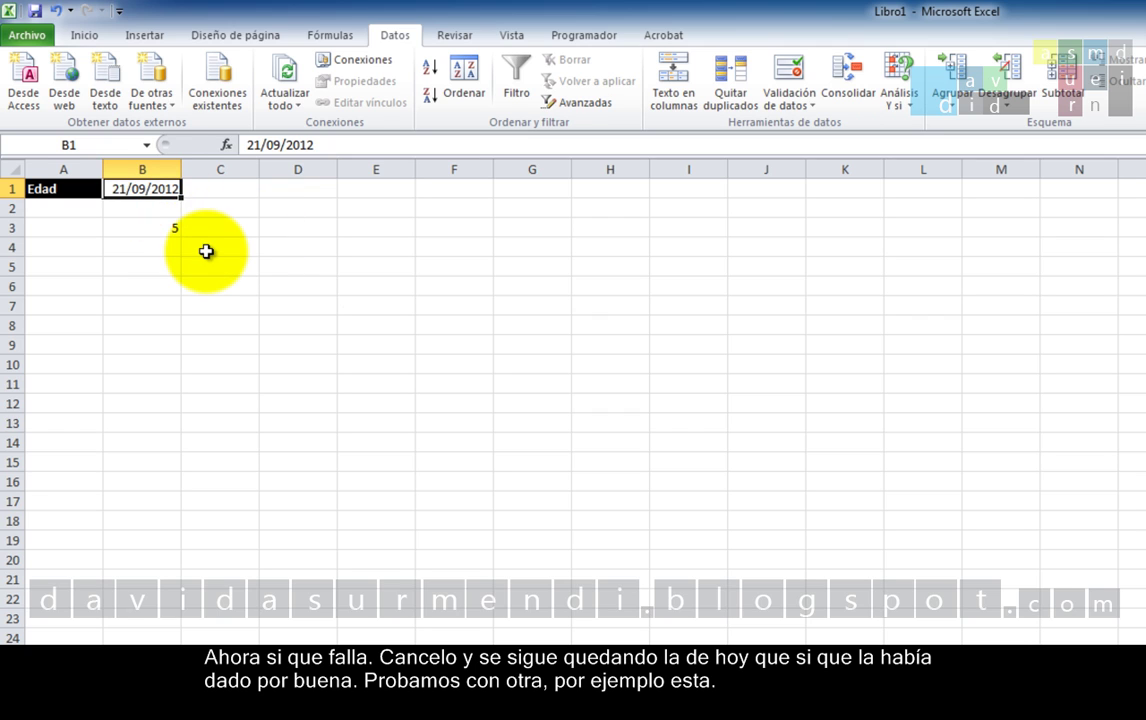
{"action": "key", "text": "F2"}
{"action": "key", "text": "Left"}
{"action": "key", "text": "Left"}
{"action": "key", "text": "Left"}
{"action": "key", "text": "Left"}
{"action": "key", "text": "Left"}
{"action": "key", "text": "Left"}
{"action": "key", "text": "Left"}
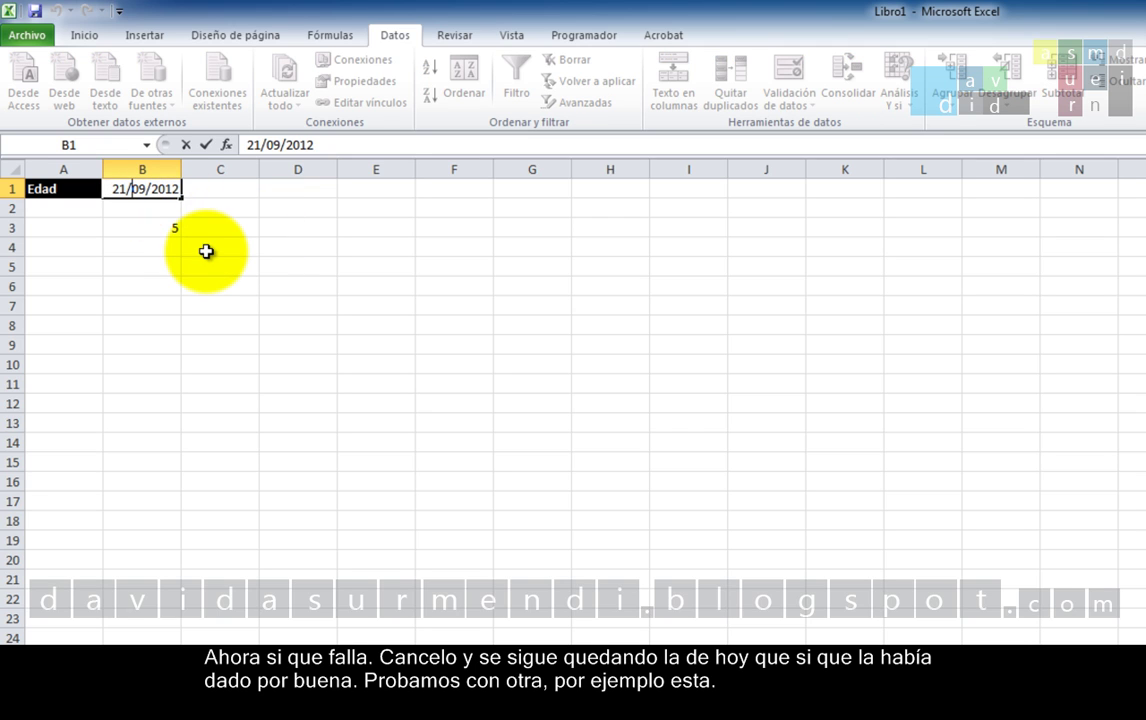
{"action": "key", "text": "BackSpace"}
{"action": "key", "text": "BackSpace"}
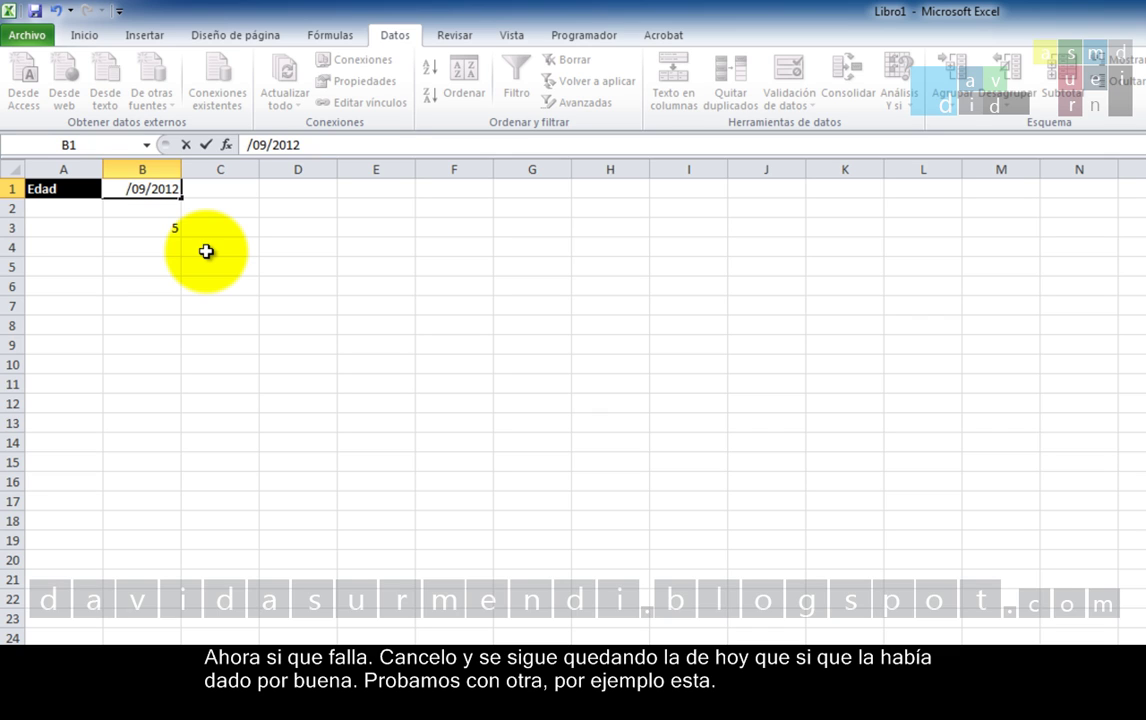
{"action": "key", "text": "Delete"}
{"action": "key", "text": "Delete"}
{"action": "key", "text": "Delete"}
{"action": "key", "text": "Delete"}
{"action": "key", "text": "Delete"}
{"action": "key", "text": "Delete"}
{"action": "key", "text": "Delete"}
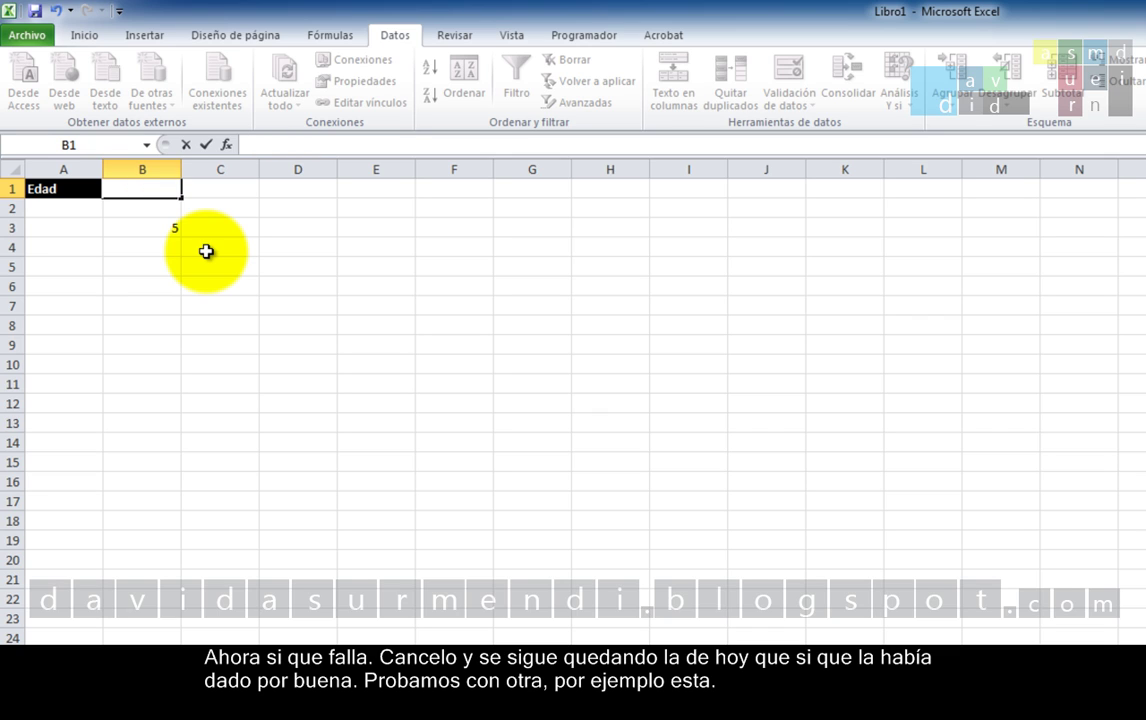
{"action": "type", "text": "10/01"}
{"action": "type", "text": "/1900"}
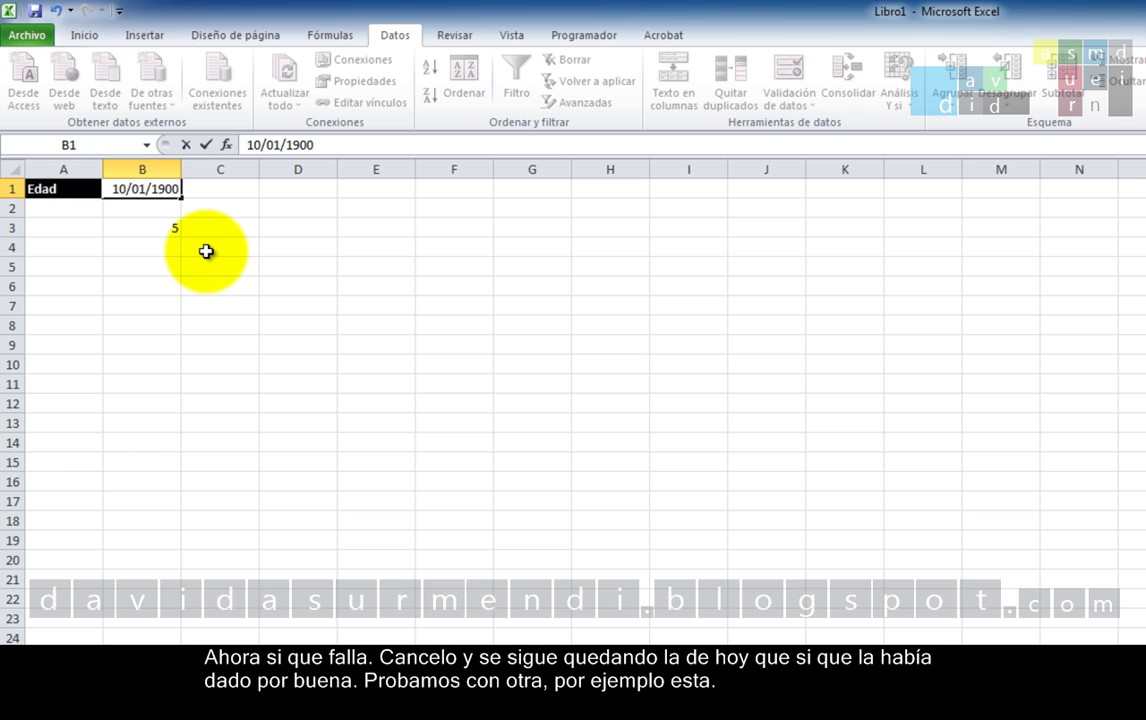
{"action": "key", "text": "Return"}
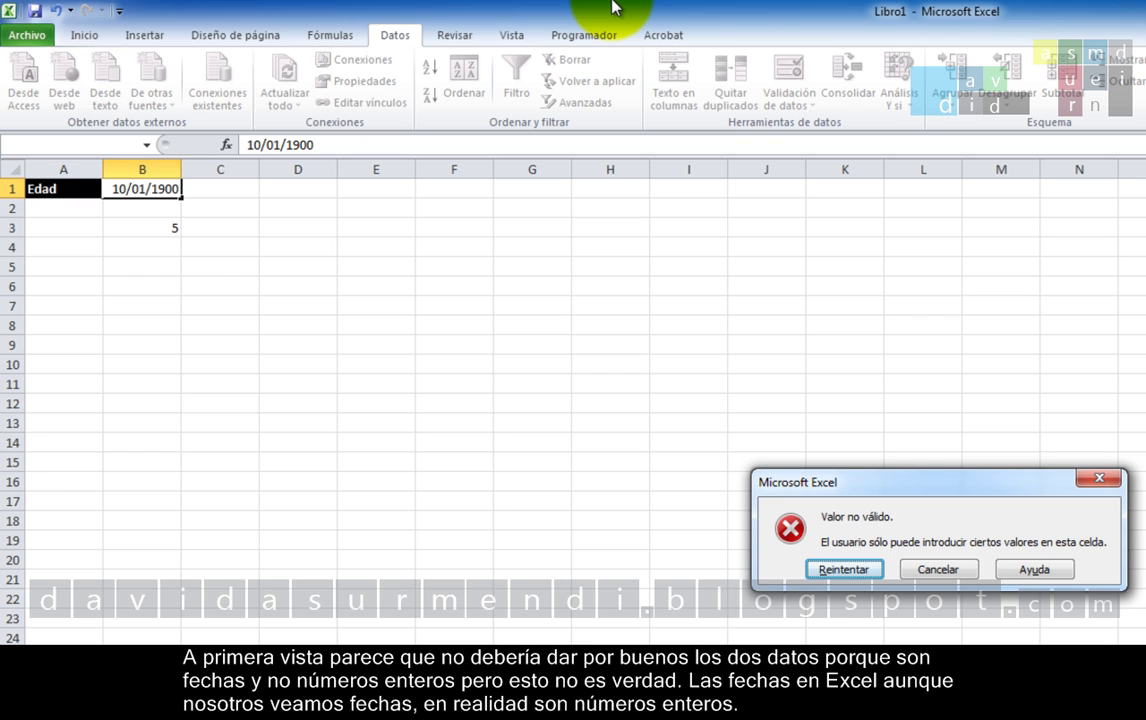
{"action": "left_click", "coordinate": [938, 569]}
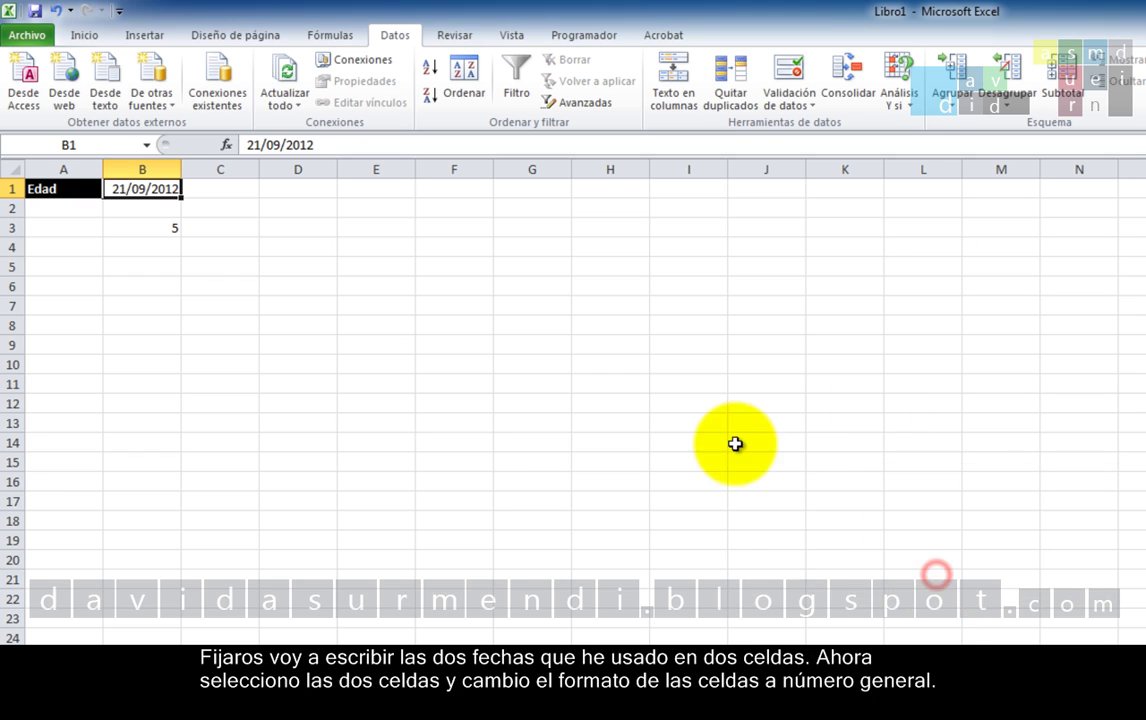
Enter 10/01/1900 in B5 and 21/09/2012 in B6
{"action": "left_click", "coordinate": [140, 268]}
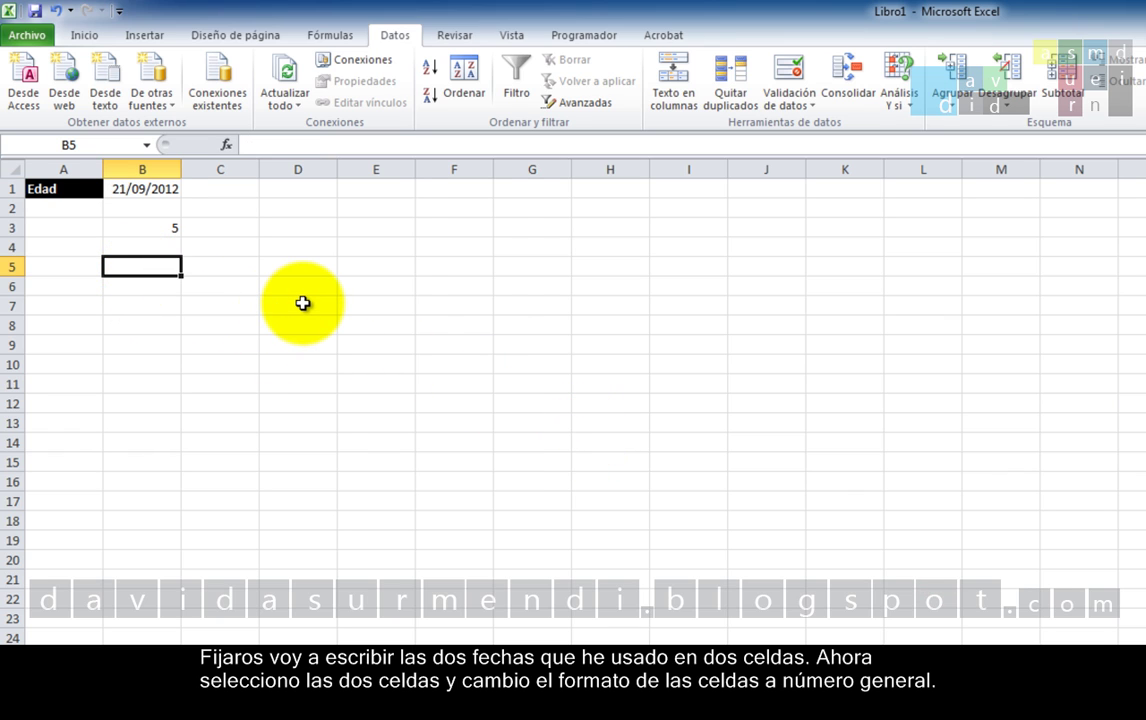
{"action": "type", "text": "10"}
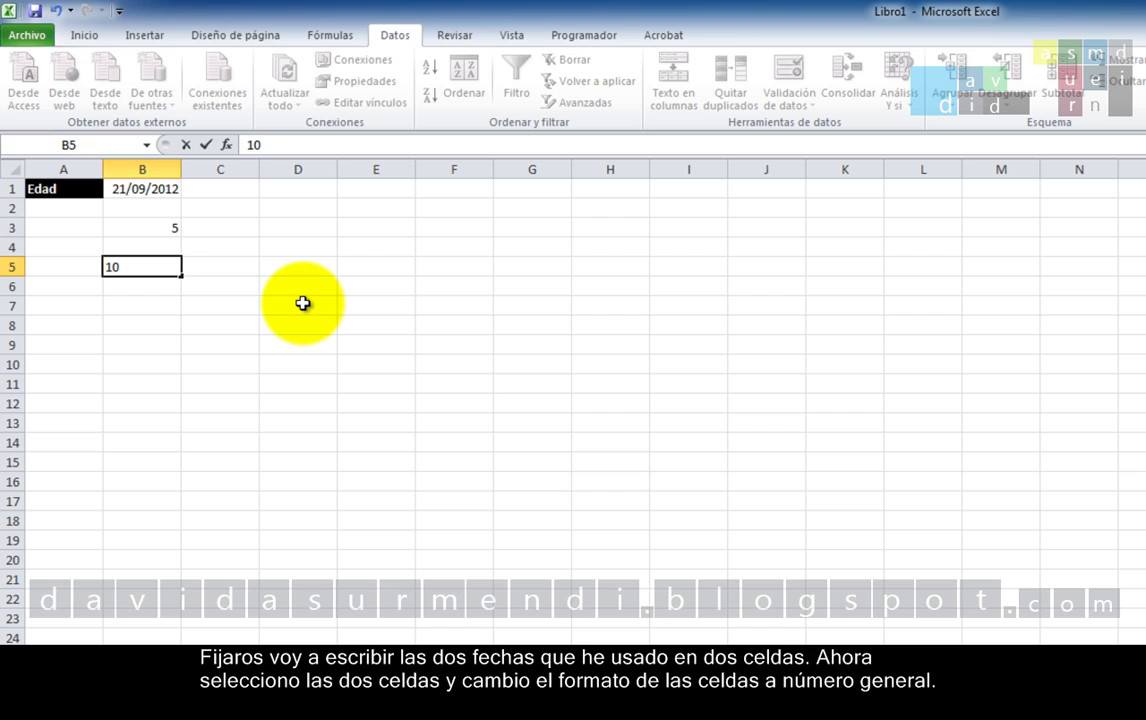
{"action": "type", "text": "/0"}
{"action": "type", "text": "1/"}
{"action": "type", "text": "1900"}
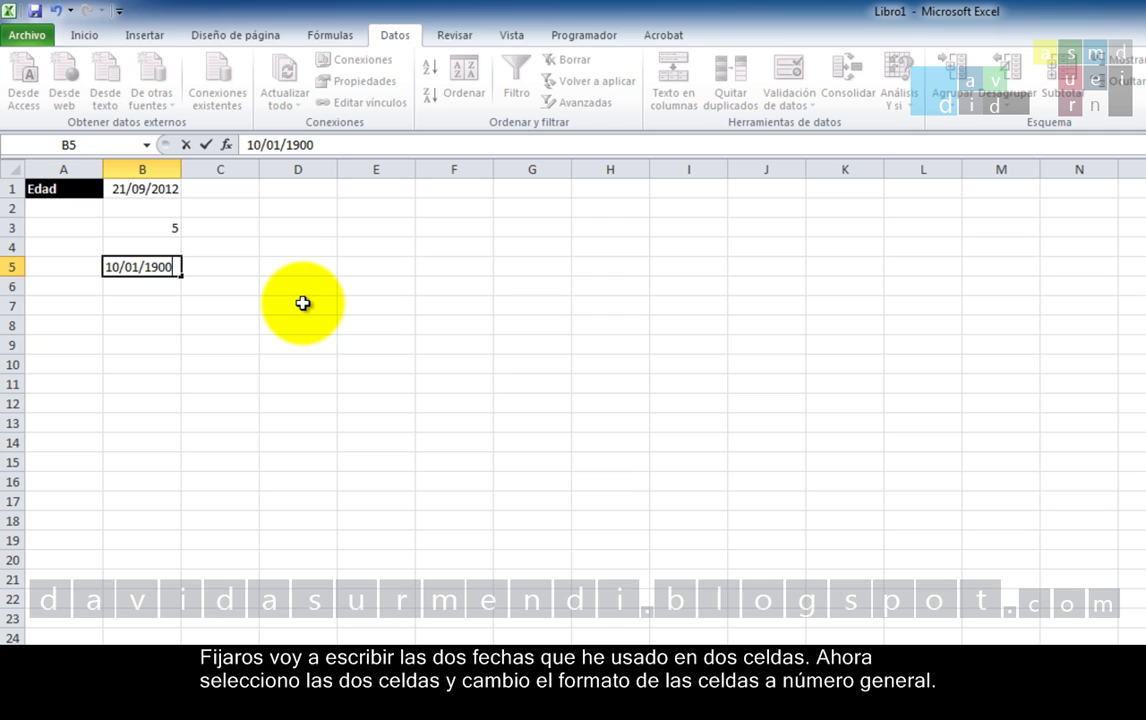
{"action": "key", "text": "Return"}
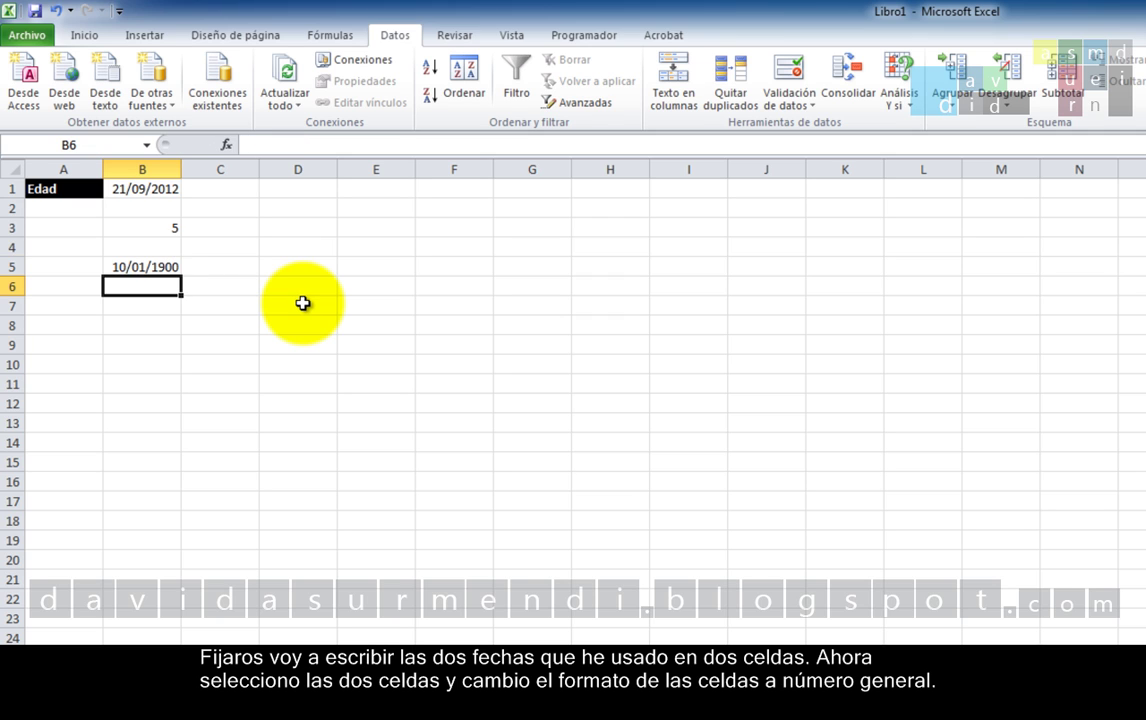
{"action": "type", "text": "21/0"}
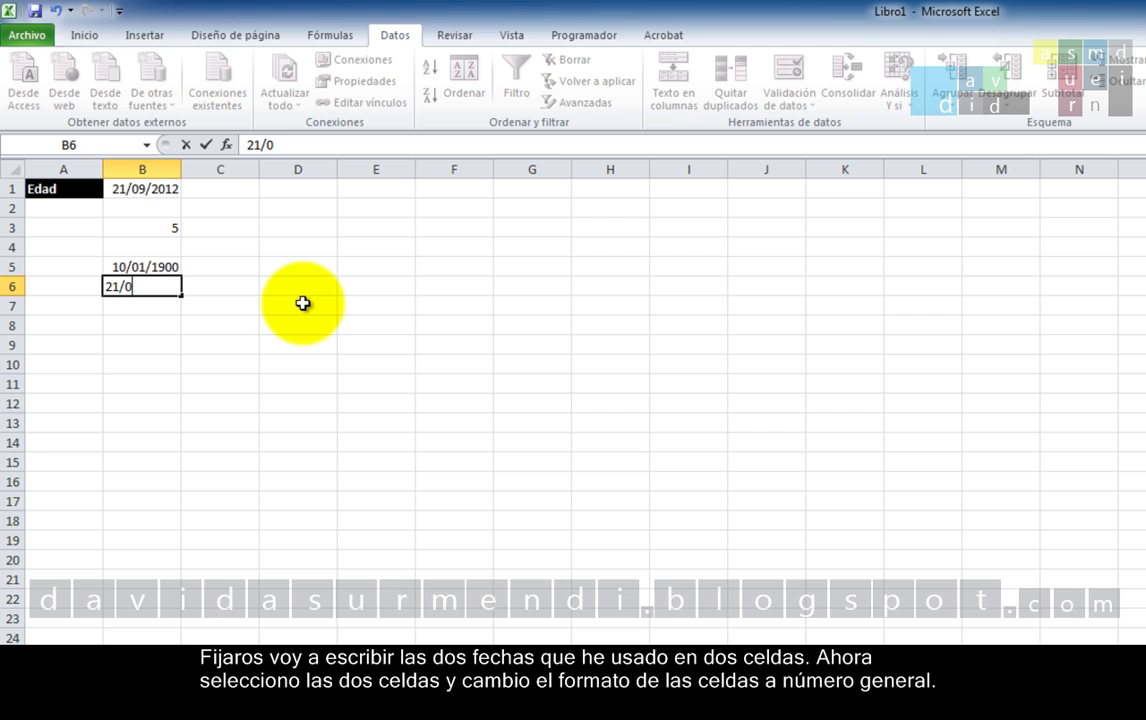
{"action": "type", "text": "9/201"}
{"action": "type", "text": "2"}
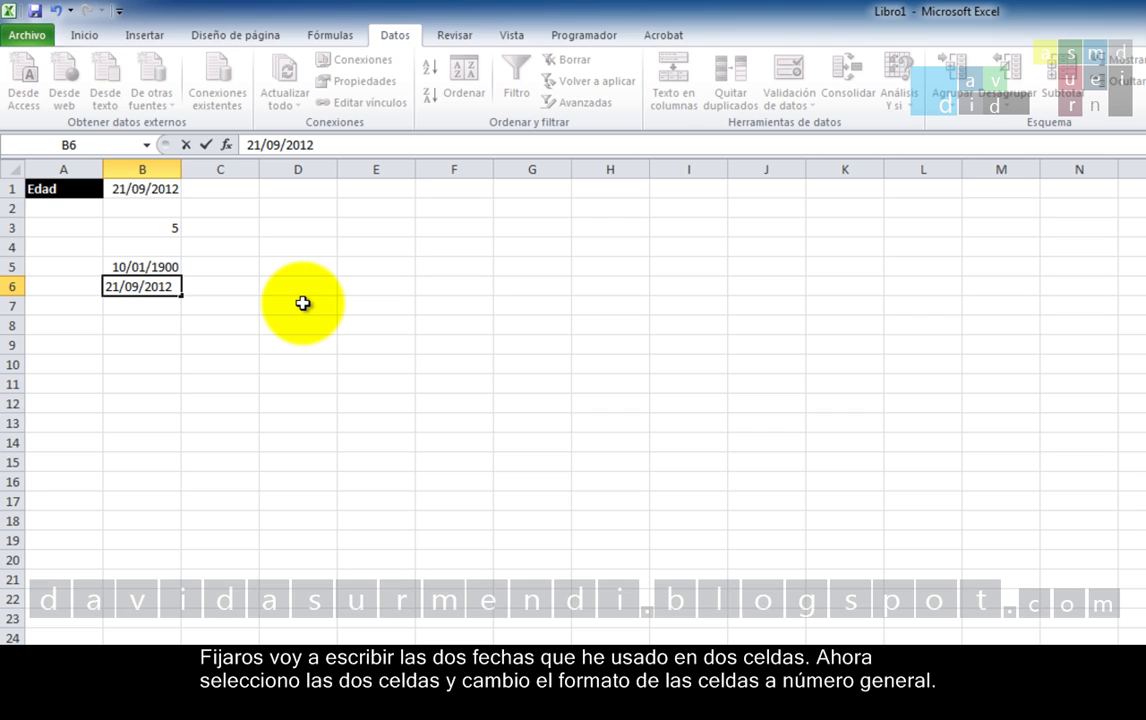
{"action": "key", "text": "Return"}
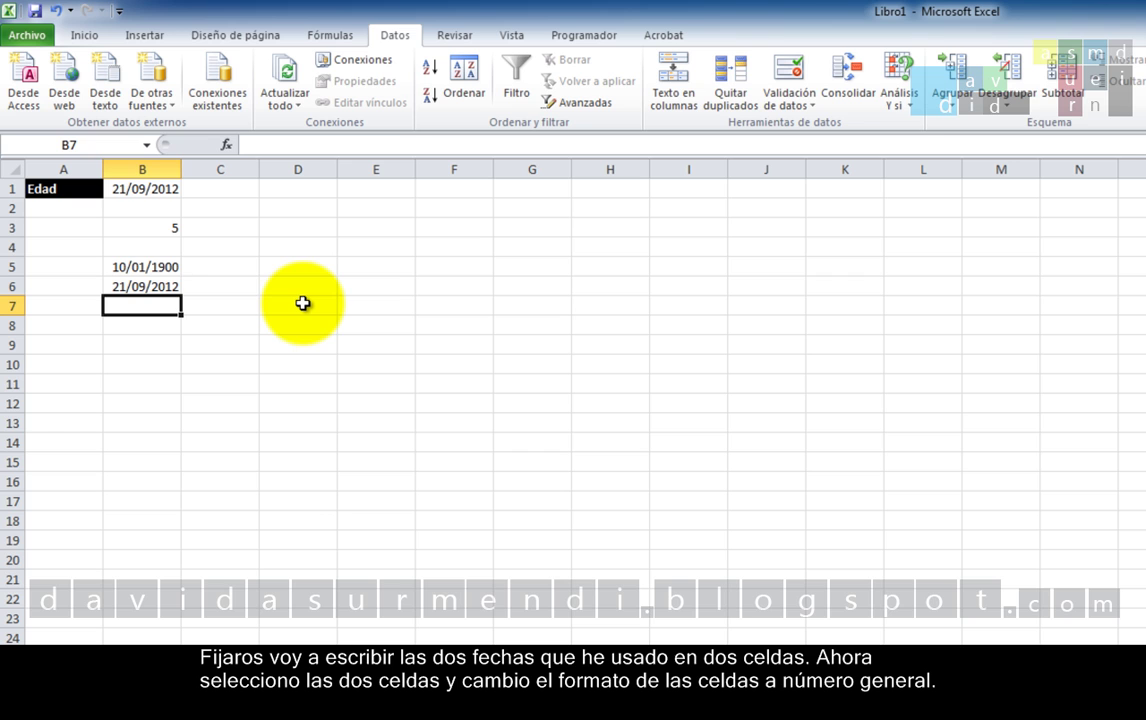
Format B5:B6 as General so the dates show as 10 and 41173
{"action": "left_click_drag", "start_coordinate": [130, 266], "coordinate": [133, 287]}
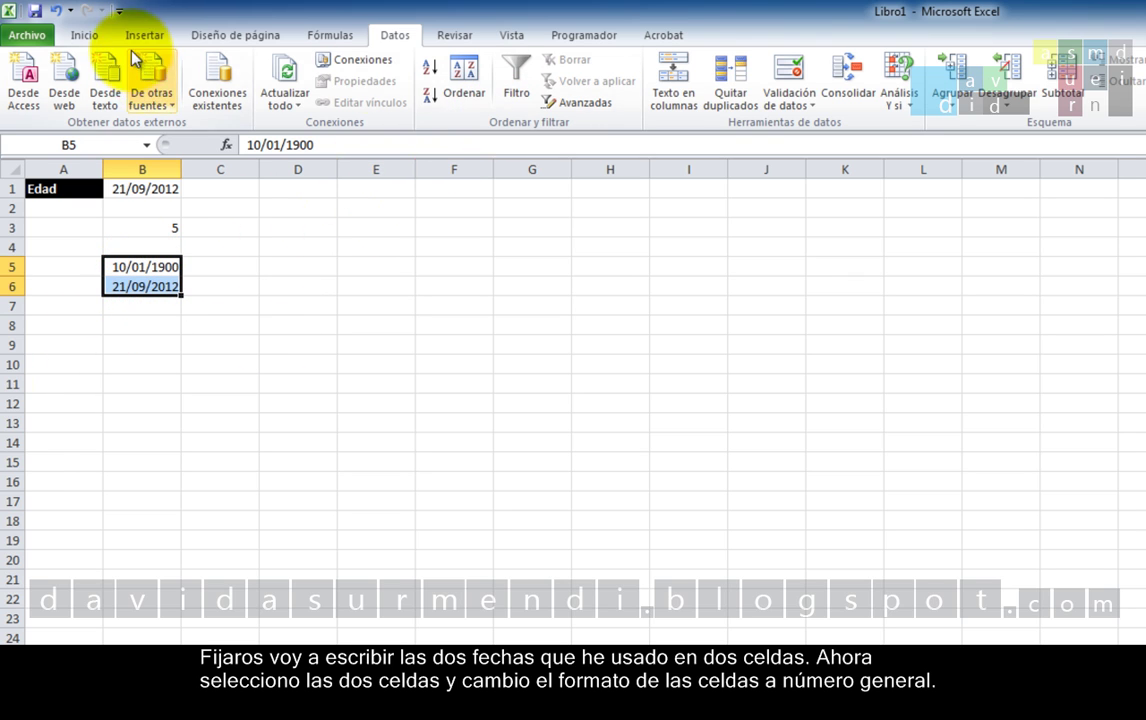
{"action": "left_click", "coordinate": [86, 35]}
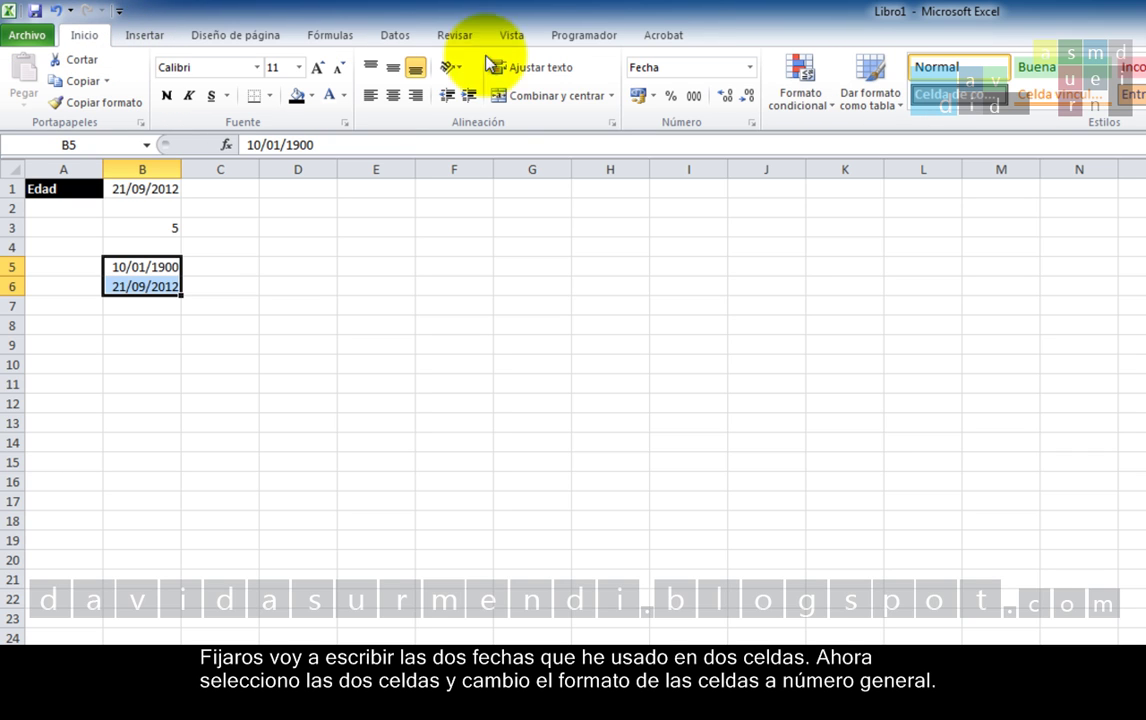
{"action": "left_click", "coordinate": [751, 70]}
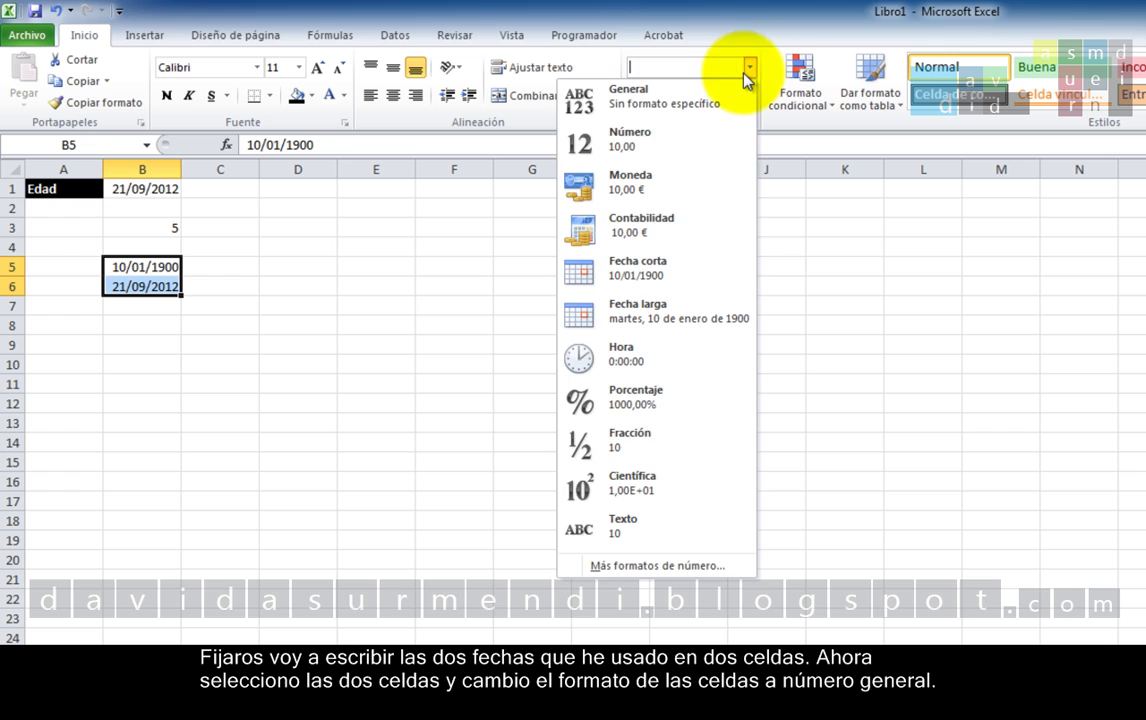
{"action": "left_click", "coordinate": [710, 100]}
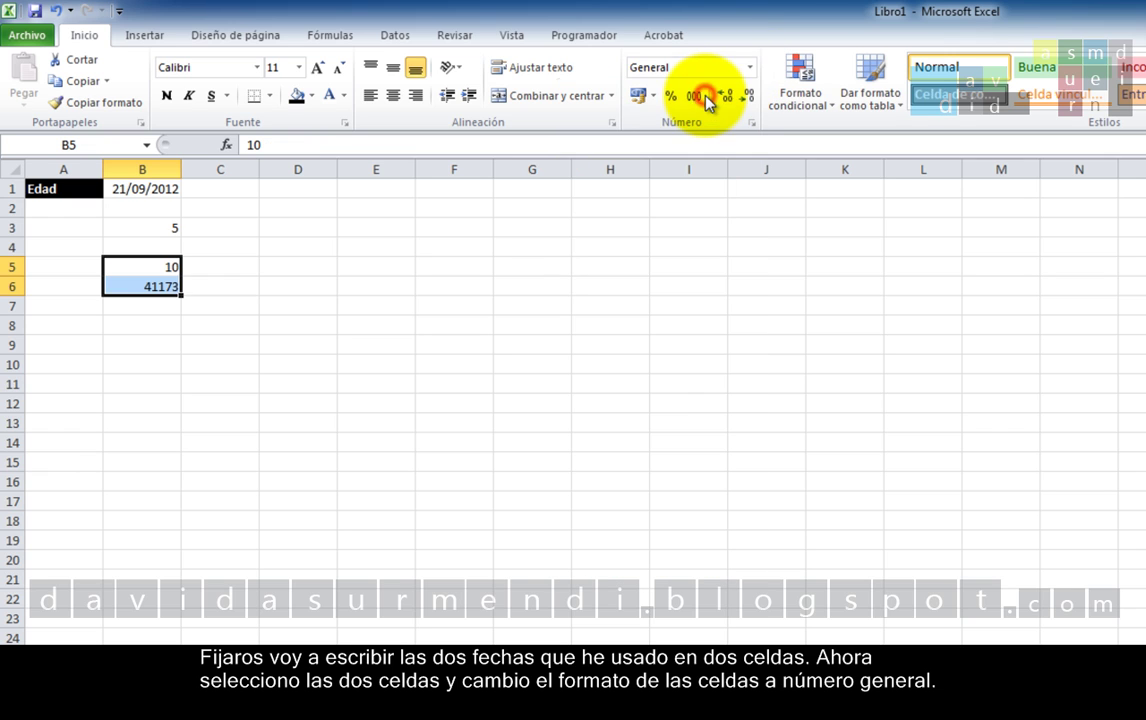
{"action": "left_click", "coordinate": [645, 413]}
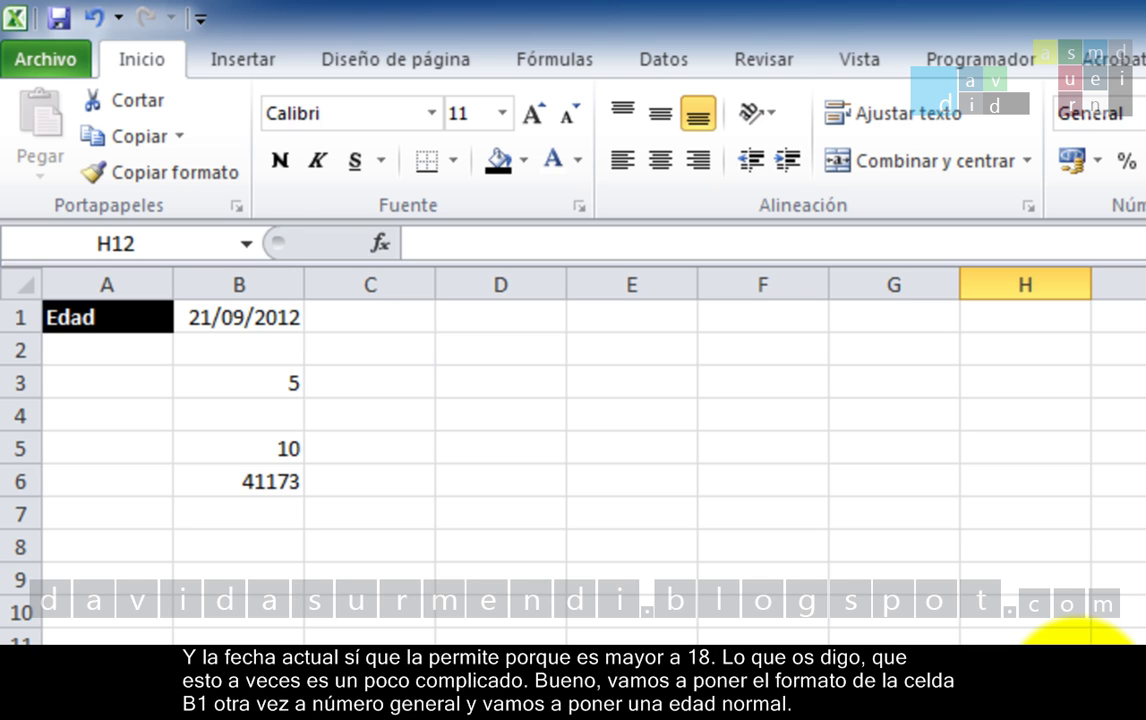
Format B1 as General and enter the age 20 in it
{"action": "left_click", "coordinate": [265, 319]}
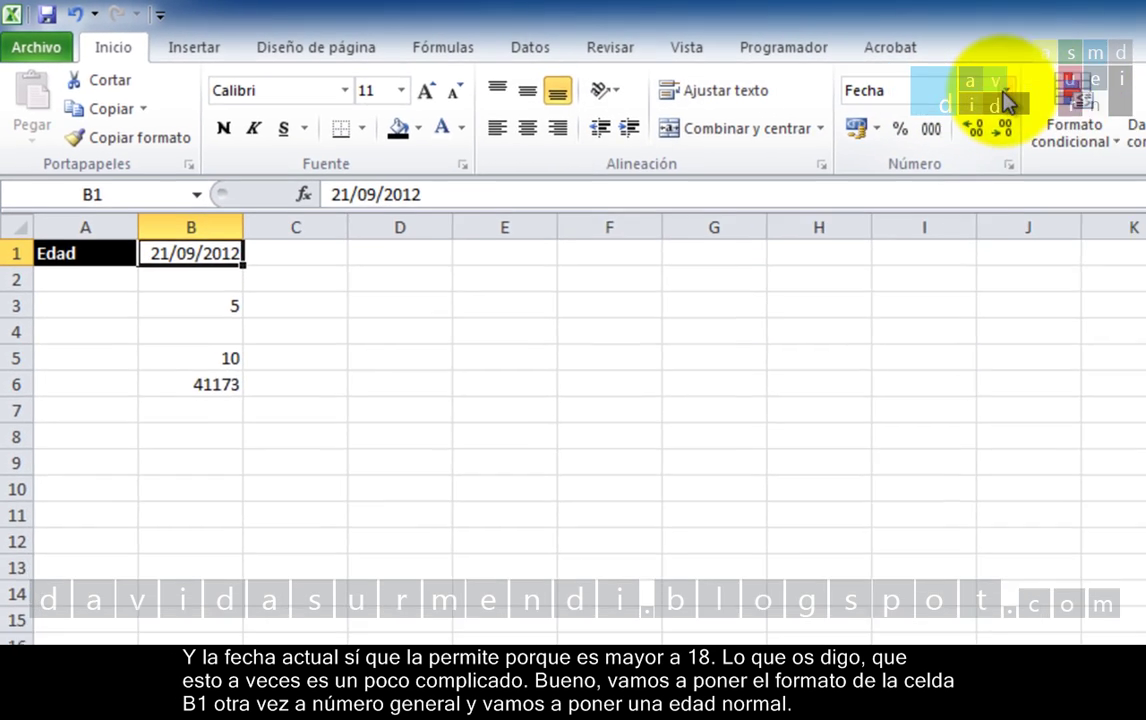
{"action": "left_click", "coordinate": [855, 77]}
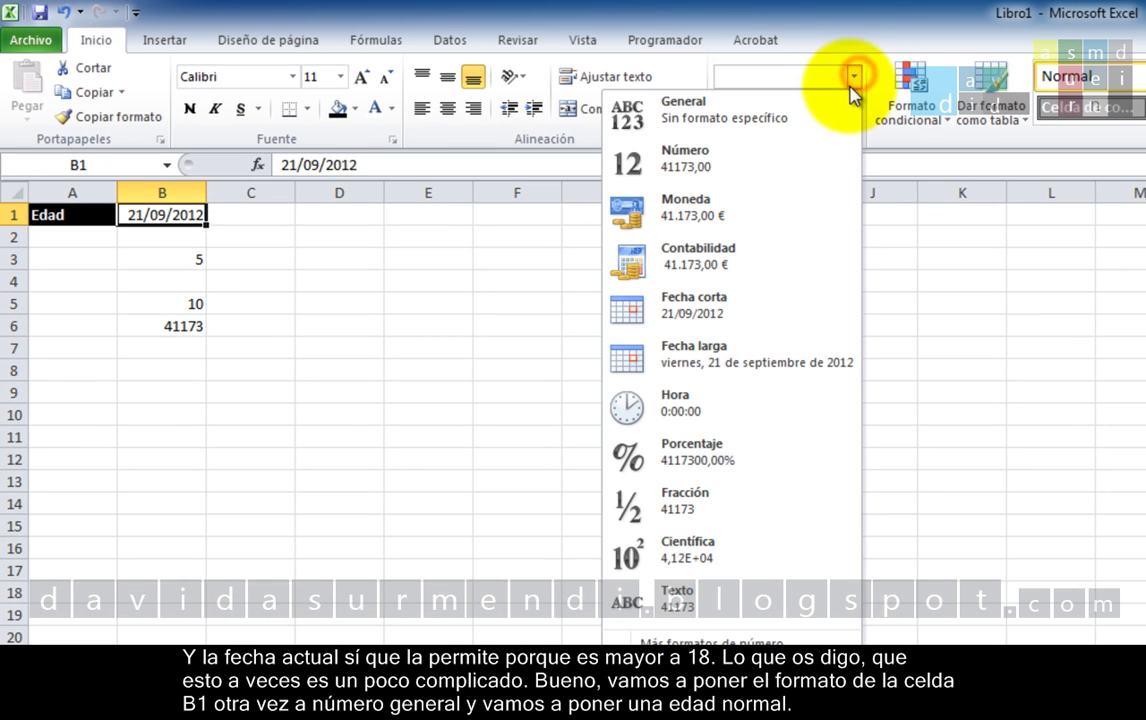
{"action": "left_click", "coordinate": [819, 117]}
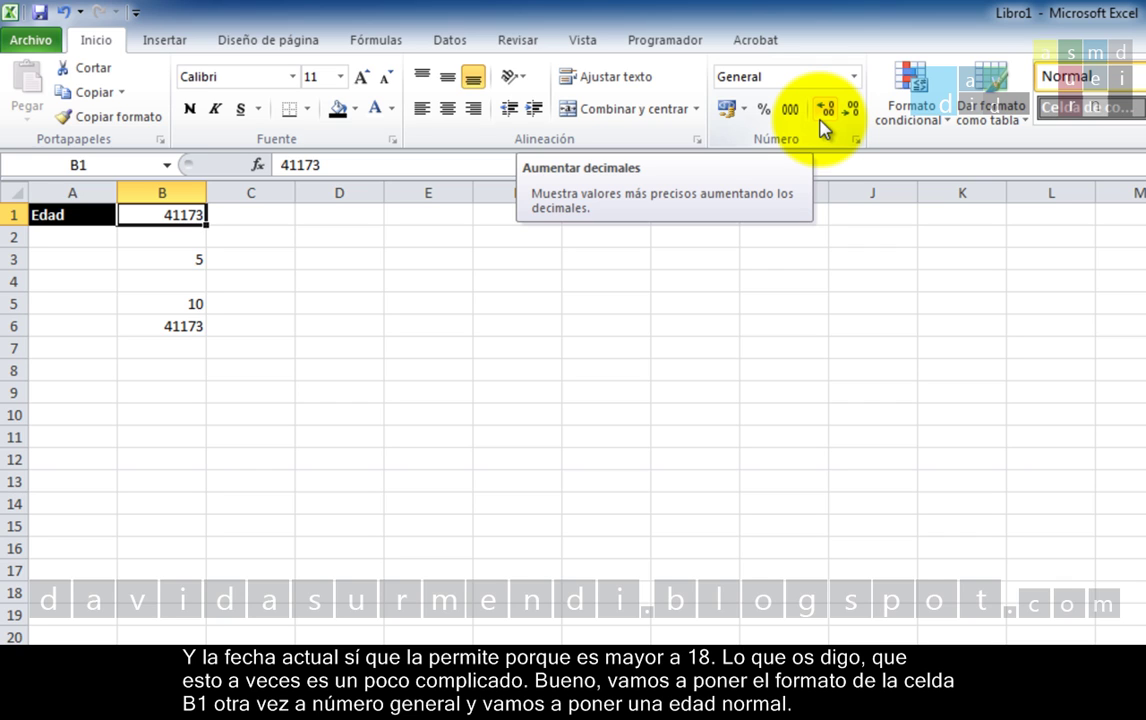
{"action": "type", "text": "20"}
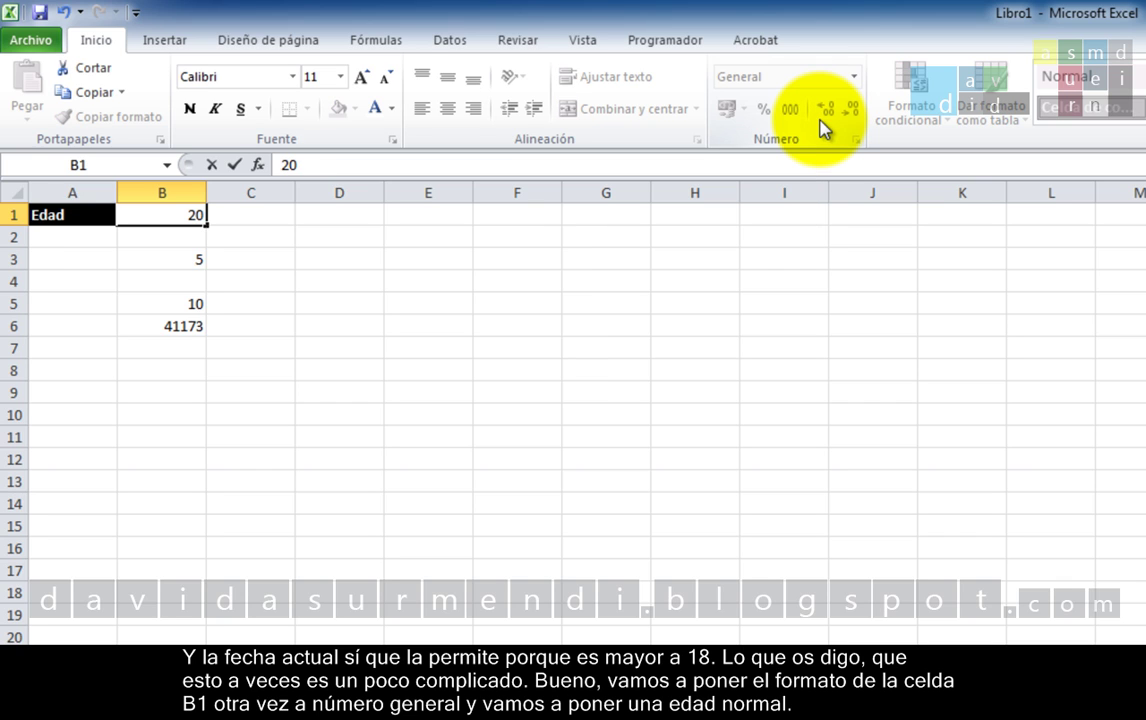
{"action": "key", "text": "Return"}
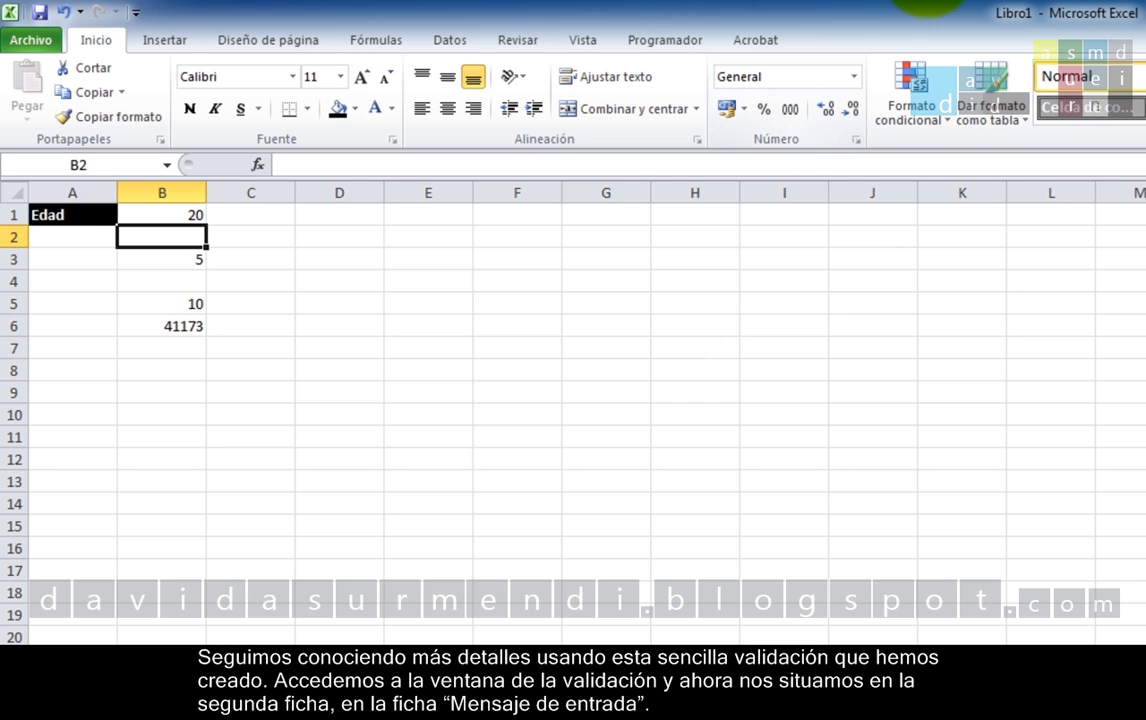
Add an input message to B1's validation titled 'Edad', stating ages must be 18 or over
{"action": "left_click", "coordinate": [164, 214]}
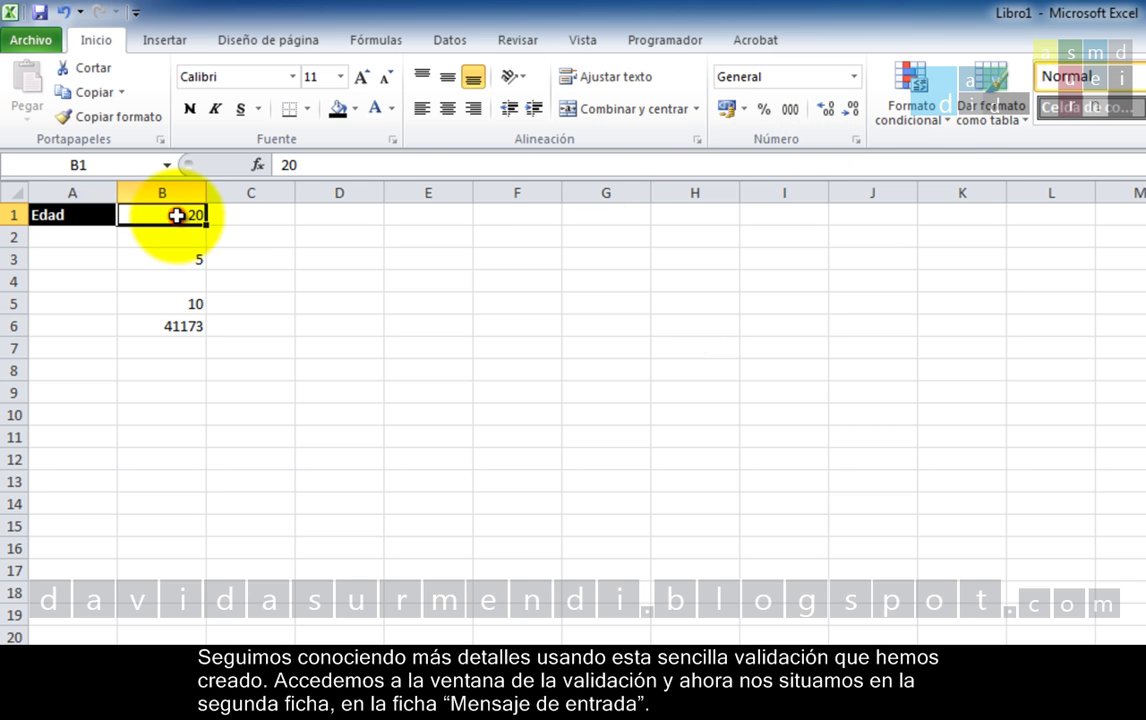
{"action": "left_click", "coordinate": [458, 44]}
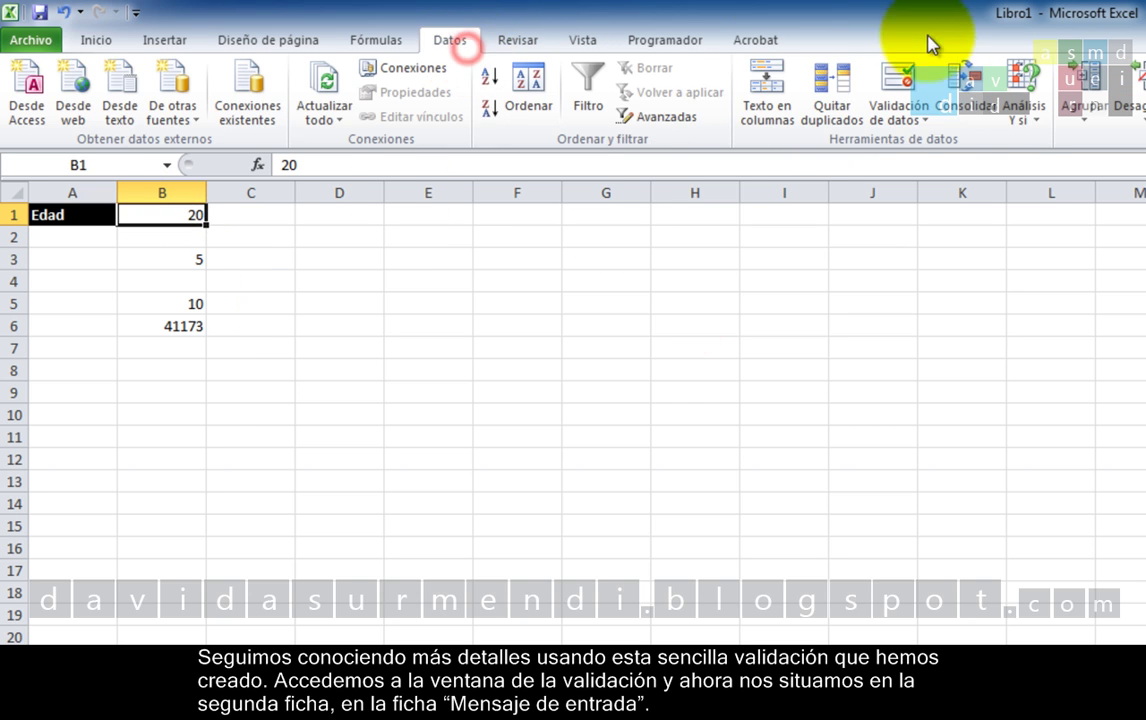
{"action": "left_click", "coordinate": [896, 78]}
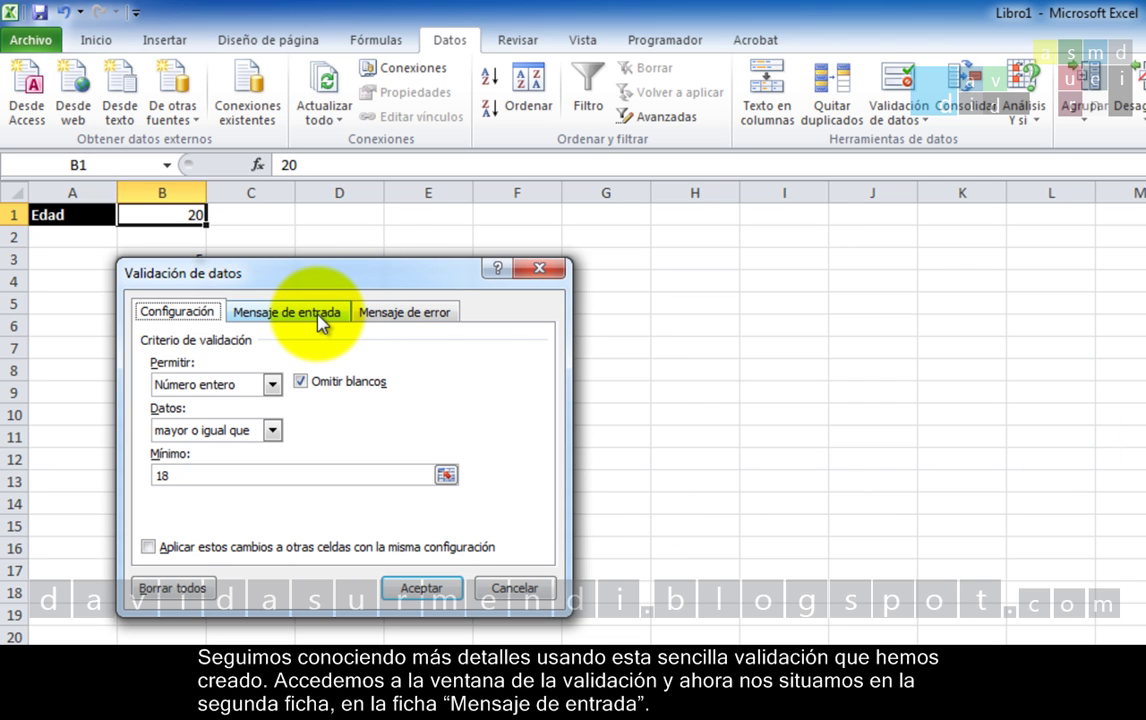
{"action": "left_click", "coordinate": [320, 316]}
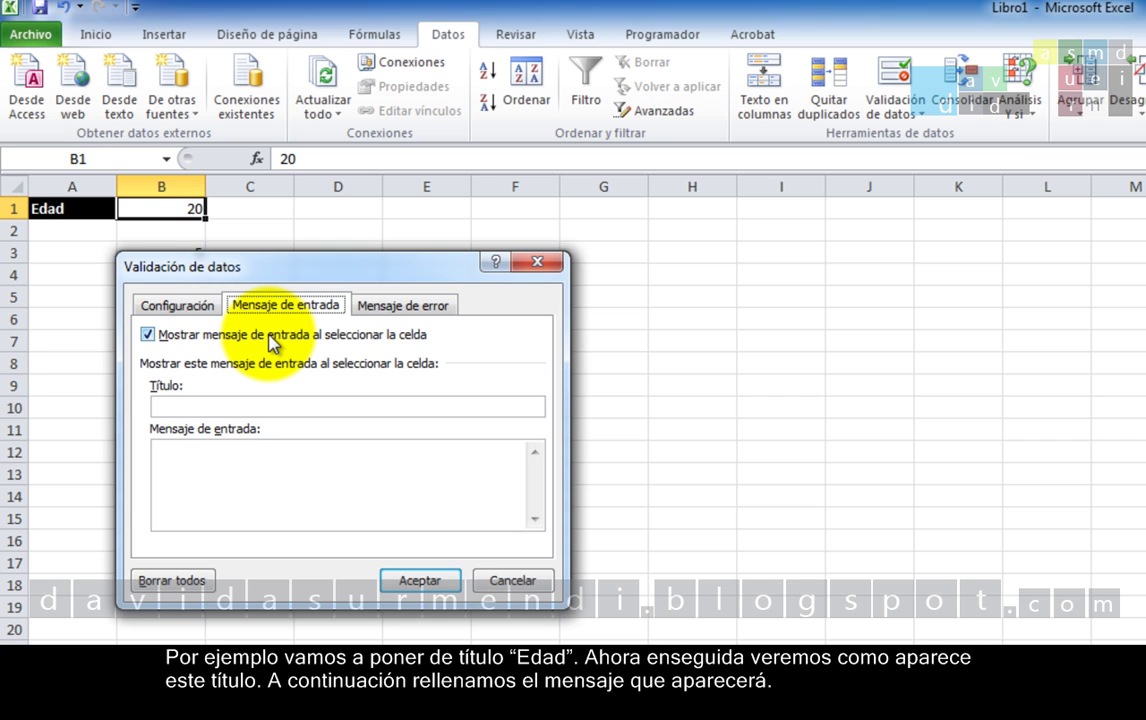
{"action": "left_click", "coordinate": [261, 400]}
{"action": "type", "text": "Edad"}
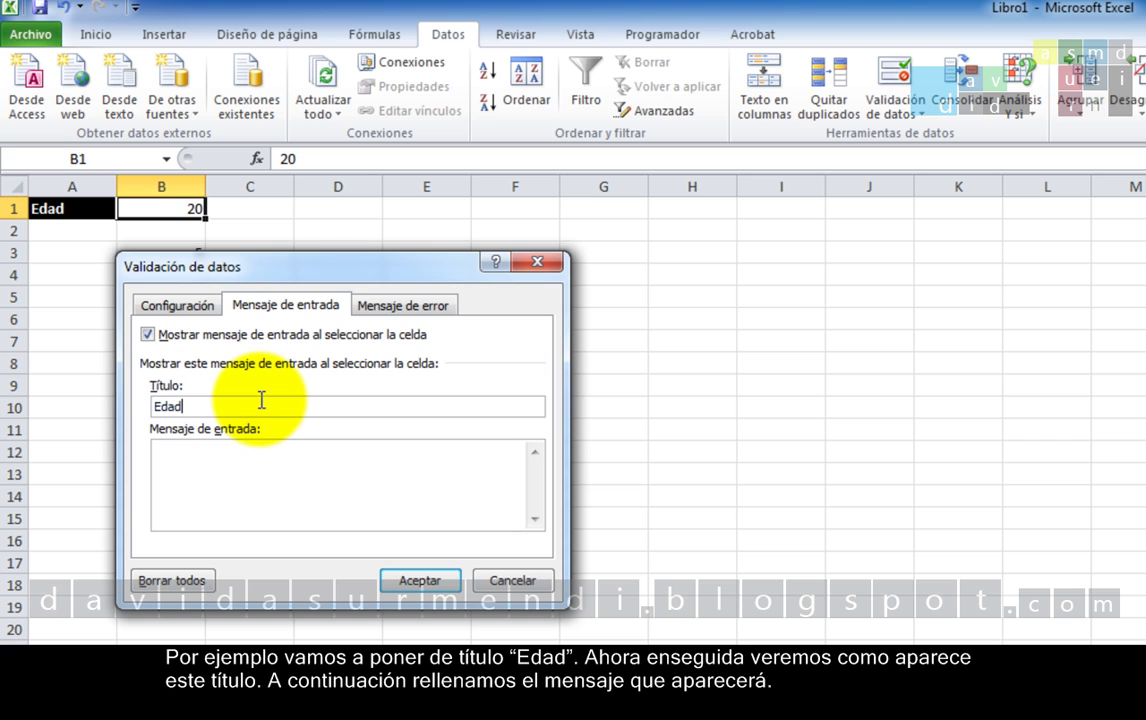
{"action": "left_click", "coordinate": [292, 455]}
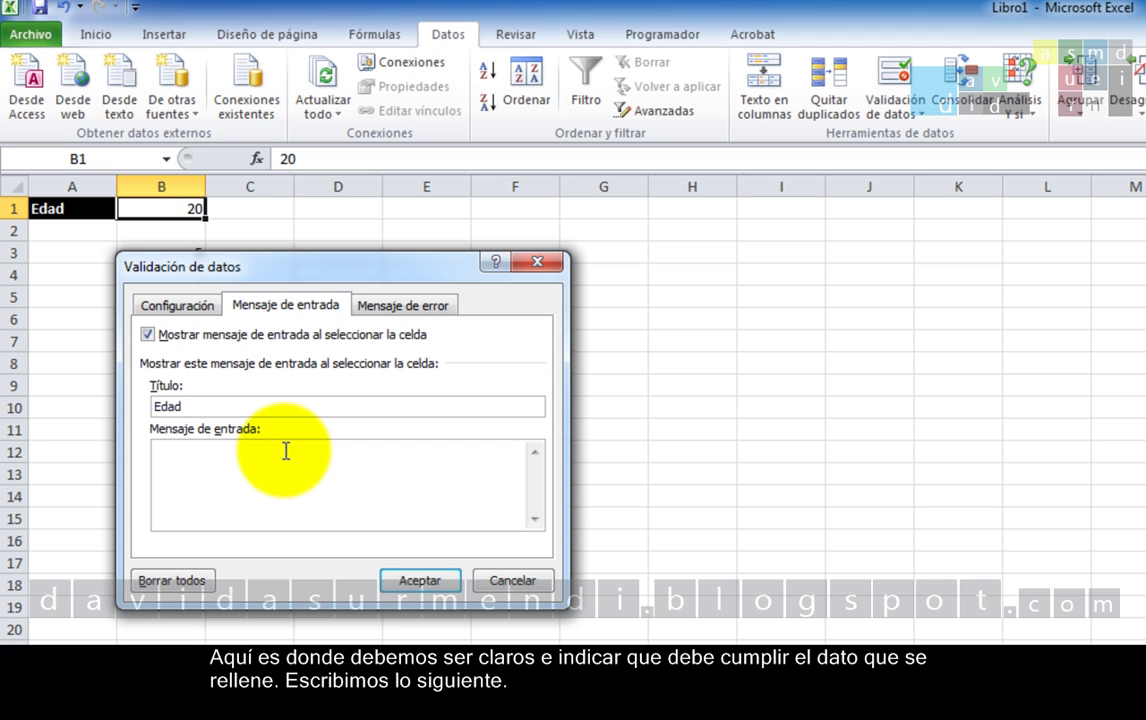
{"action": "left_click", "coordinate": [286, 449]}
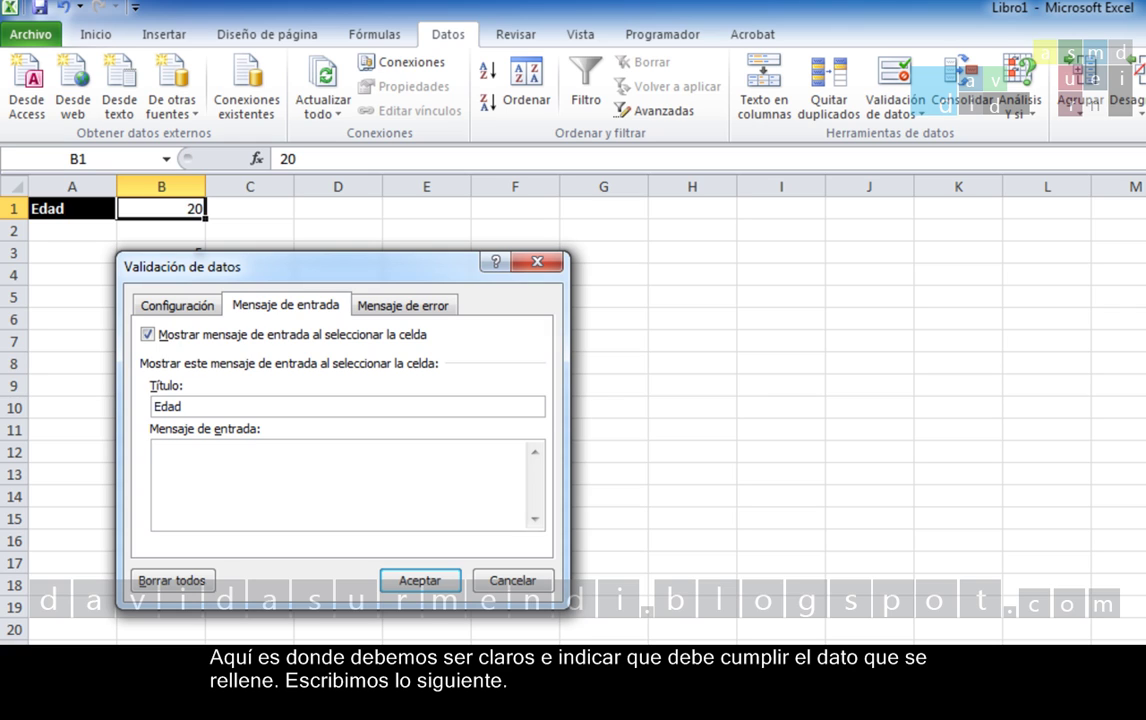
{"action": "type", "text": "La edad"}
{"action": "type", "text": " debe se"}
{"action": "type", "text": "r mayor "}
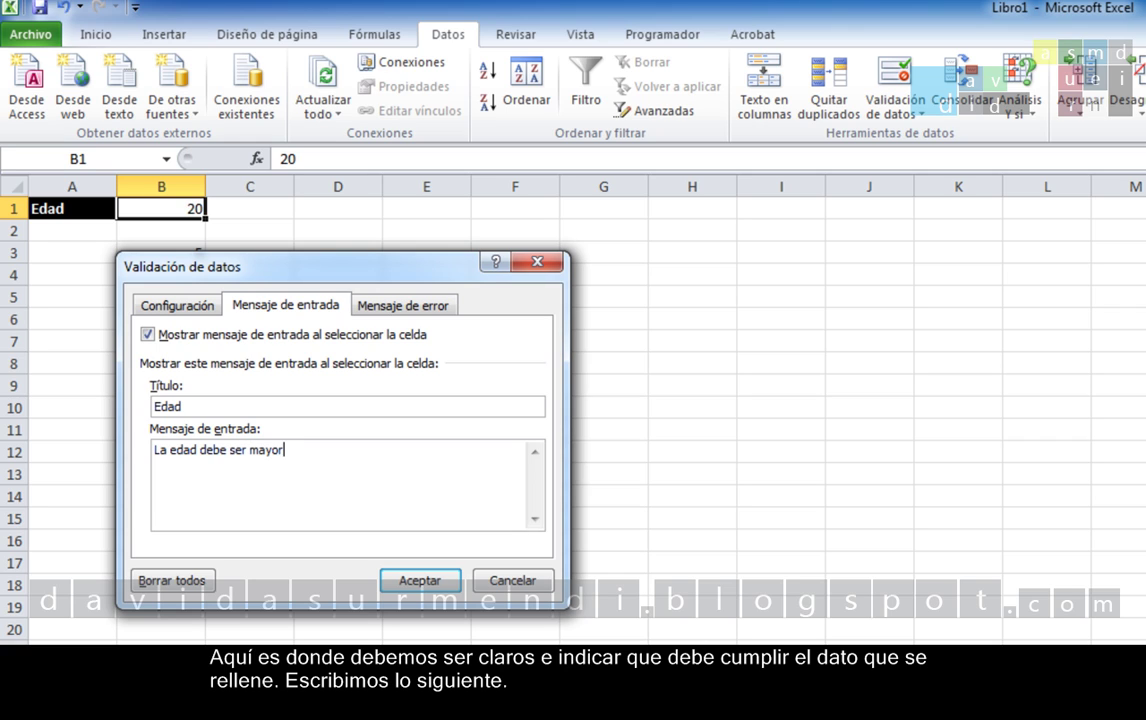
{"action": "type", "text": "o igual"}
{"action": "type", "text": " a 18 año"}
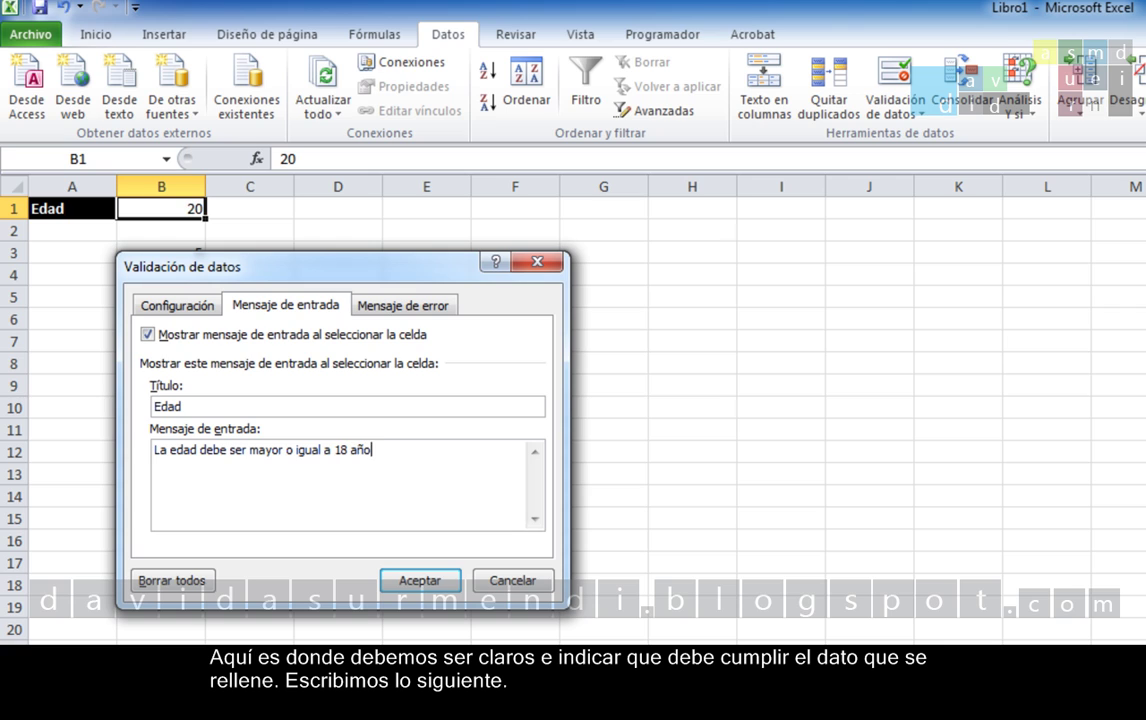
{"action": "type", "text": "s. N"}
{"action": "type", "text": "o aseguramos a "}
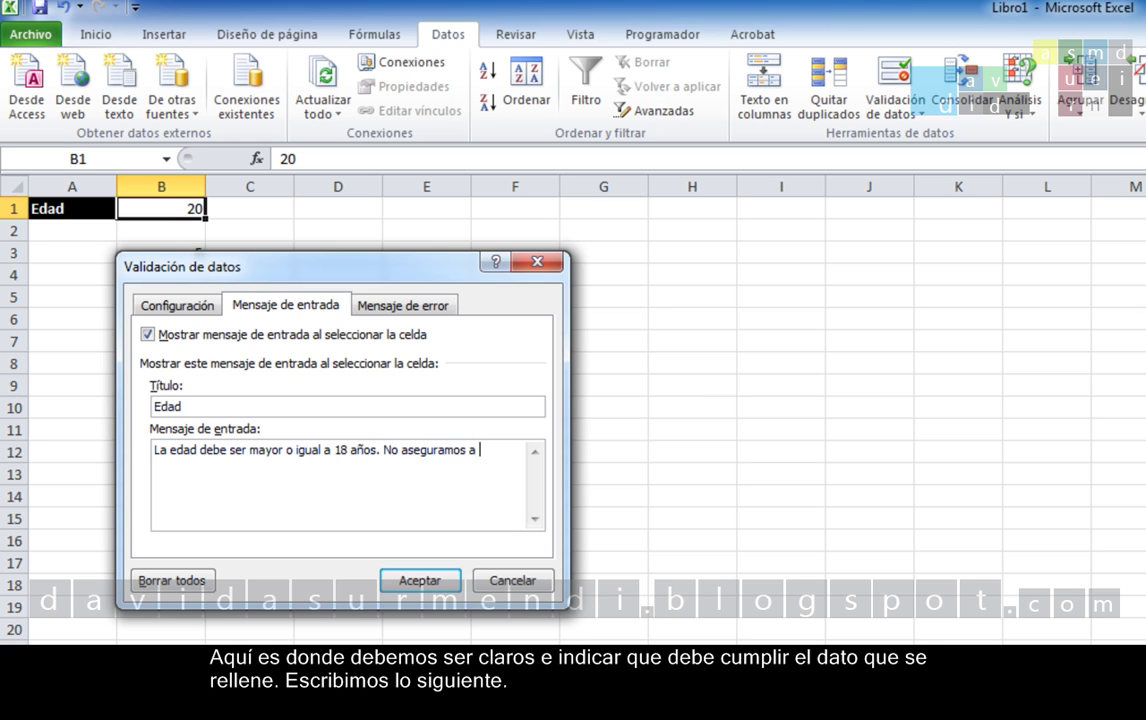
{"action": "type", "text": "menores de"}
{"action": "type", "text": " edad."}
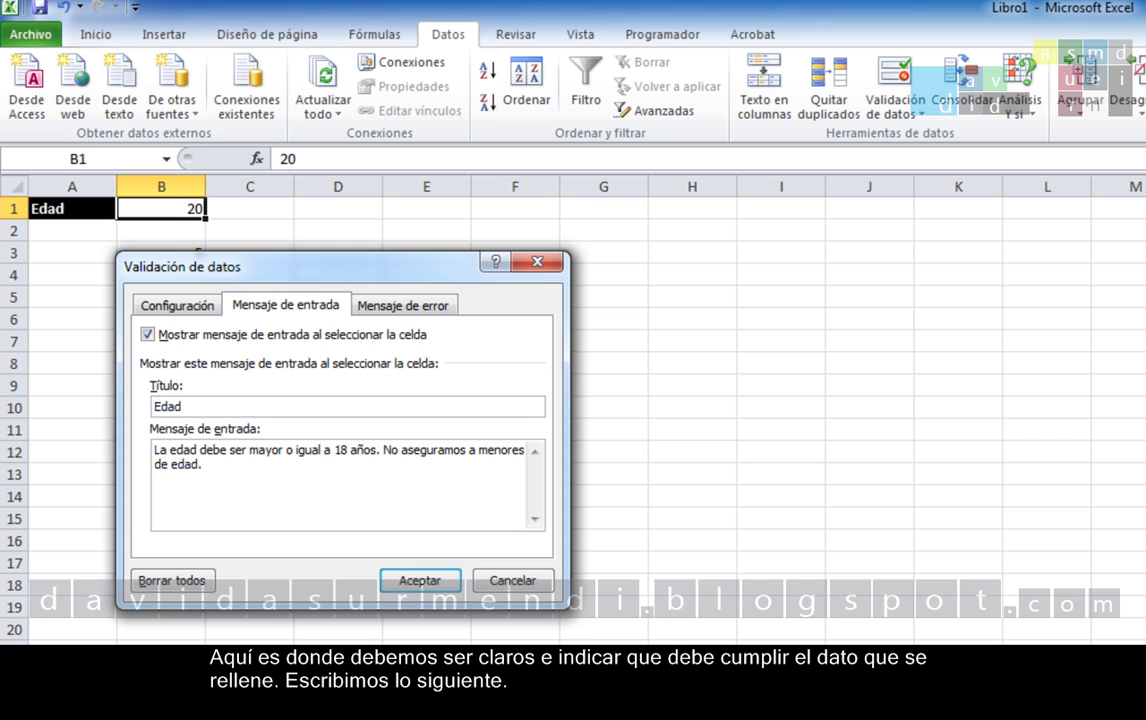
Apply the validation and reselect B1 to display the Edad input message
{"action": "left_click", "coordinate": [455, 582]}
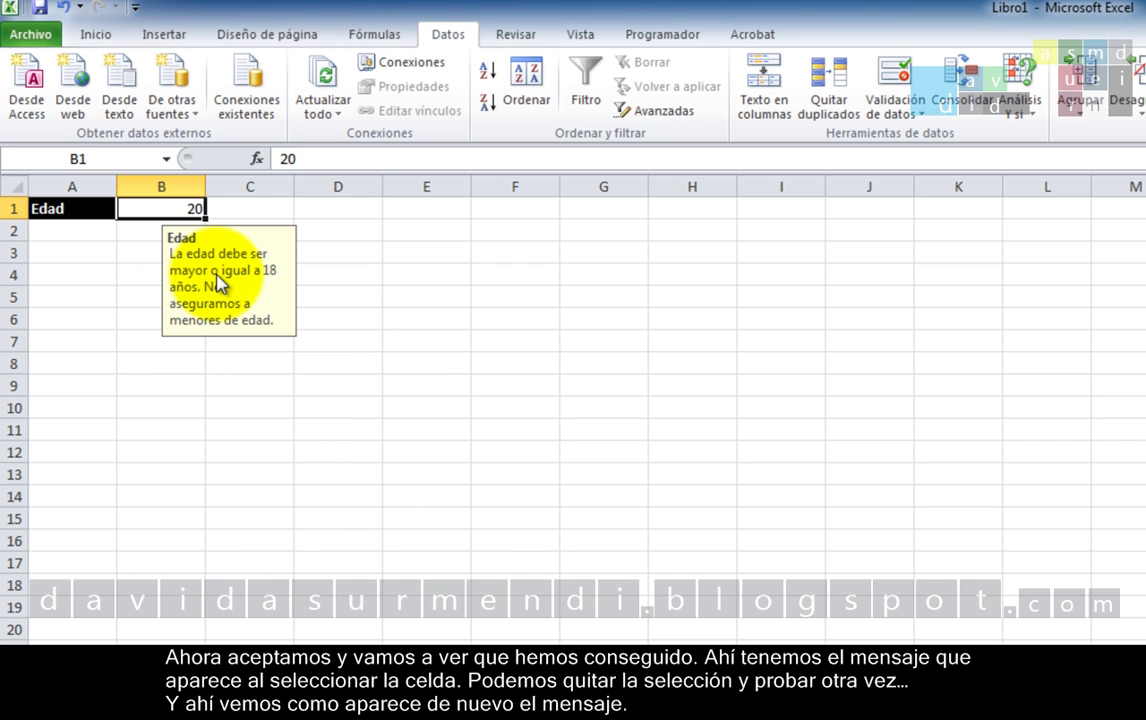
{"action": "left_click", "coordinate": [320, 407]}
{"action": "left_click", "coordinate": [161, 210]}
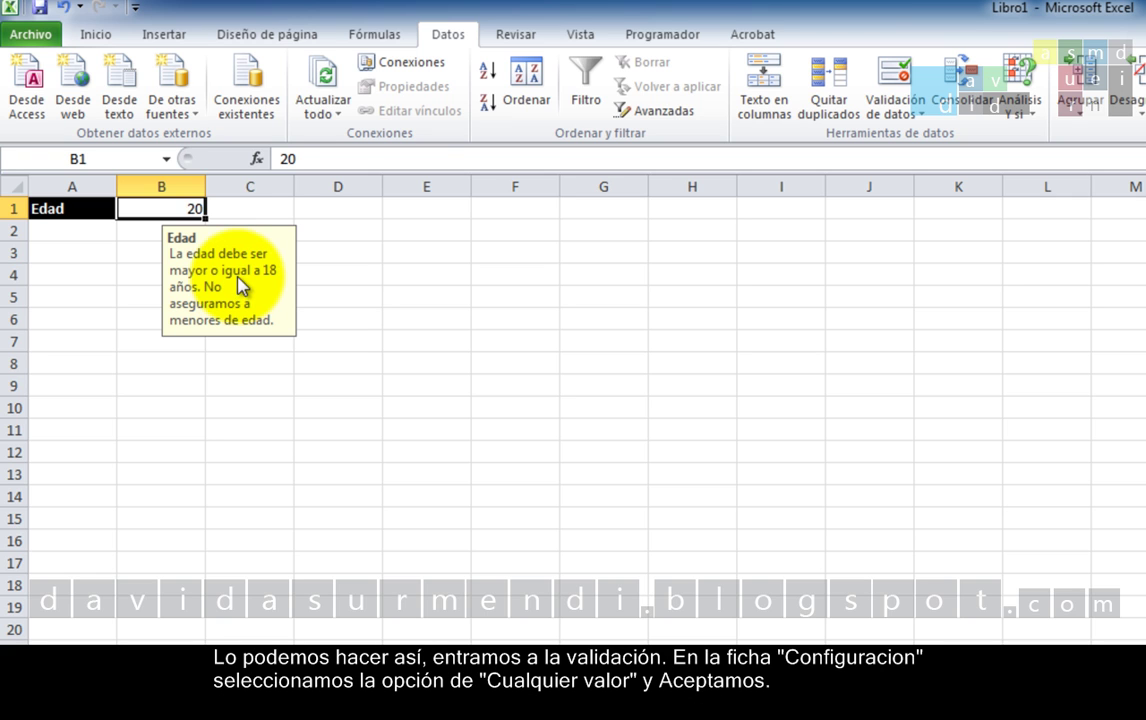
Change B1's validation to allow 'Cualquier valor'
{"action": "left_click", "coordinate": [900, 75]}
{"action": "left_click", "coordinate": [178, 305]}
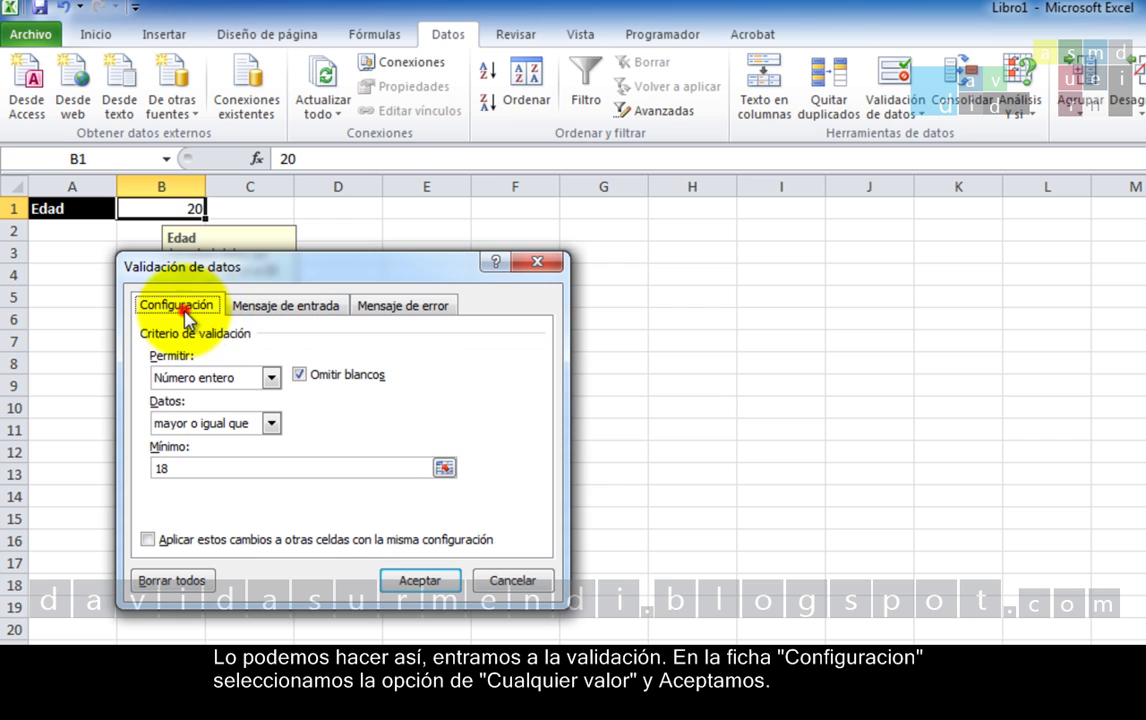
{"action": "left_click", "coordinate": [271, 380]}
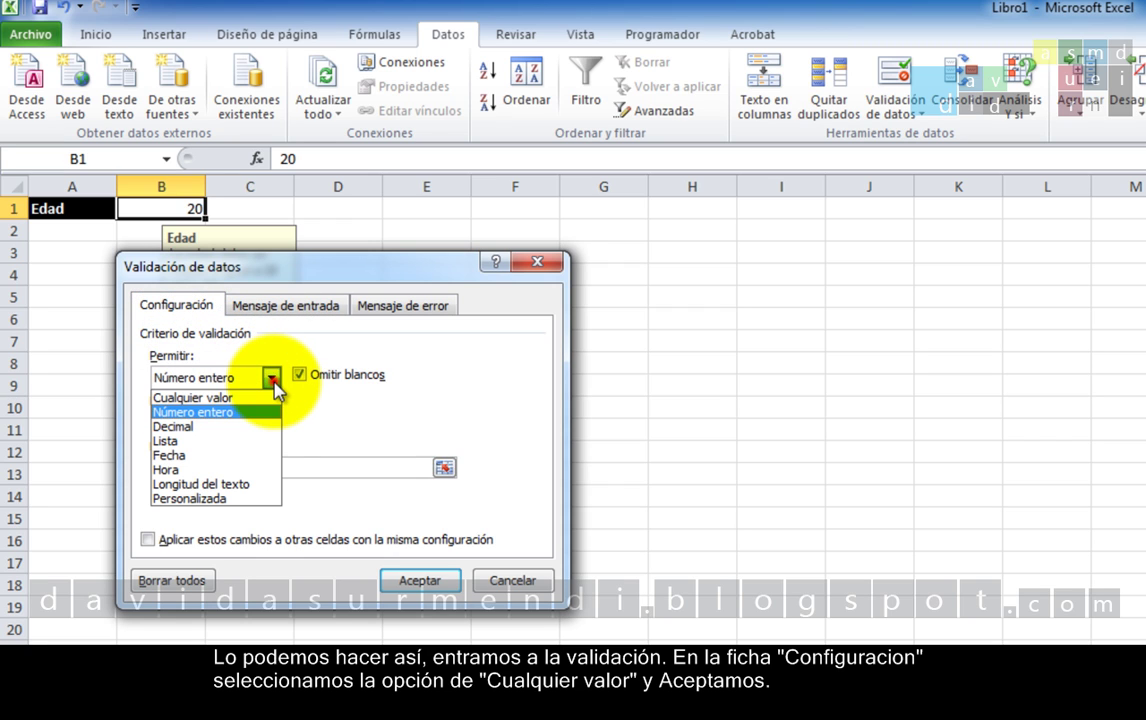
{"action": "left_click", "coordinate": [250, 398]}
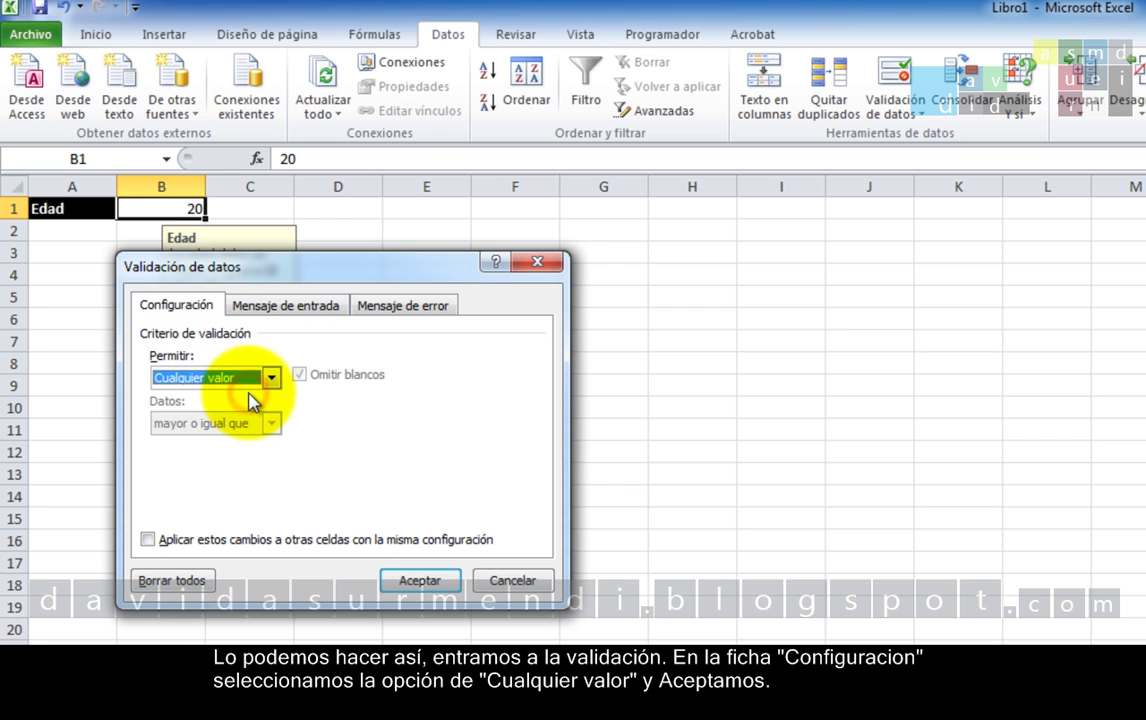
{"action": "left_click", "coordinate": [422, 582]}
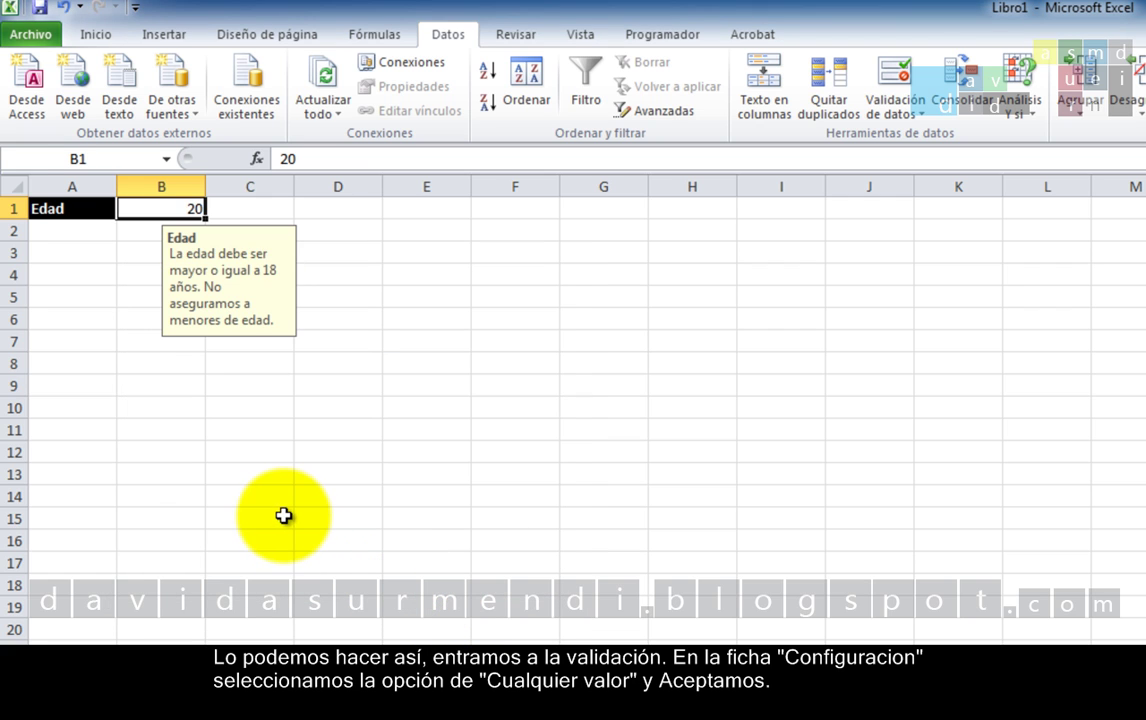
Enter 1 in B1 and check the Edad message still appears
{"action": "left_click", "coordinate": [281, 514]}
{"action": "left_click", "coordinate": [150, 209]}
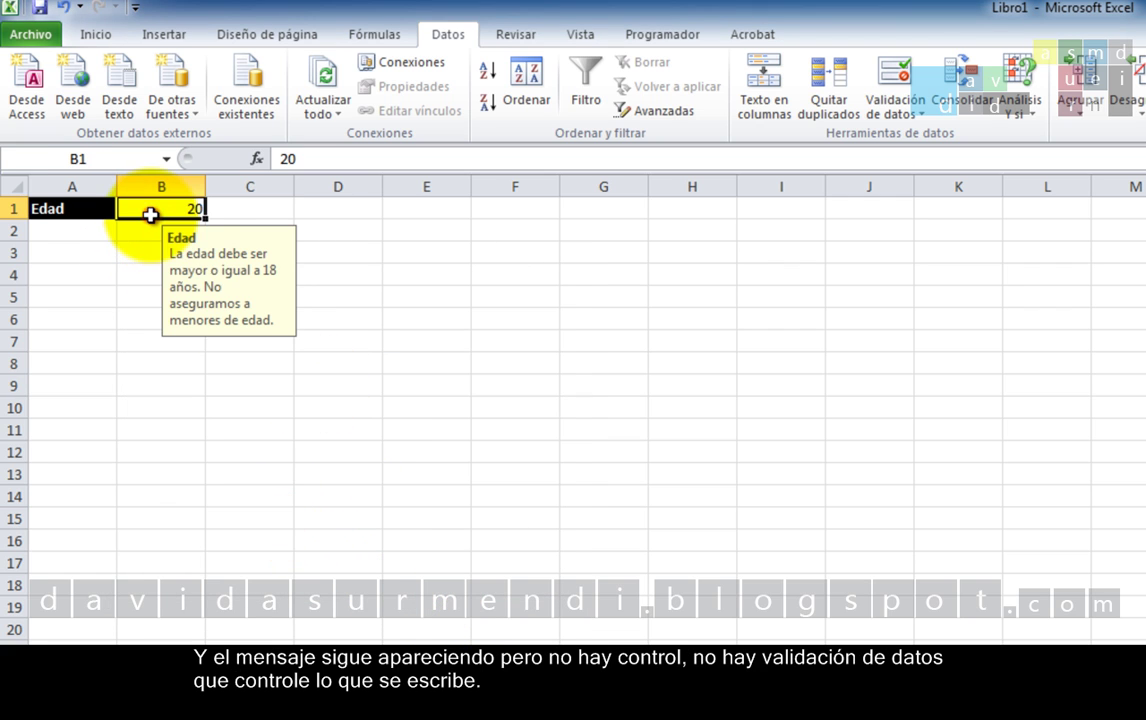
{"action": "type", "text": "1"}
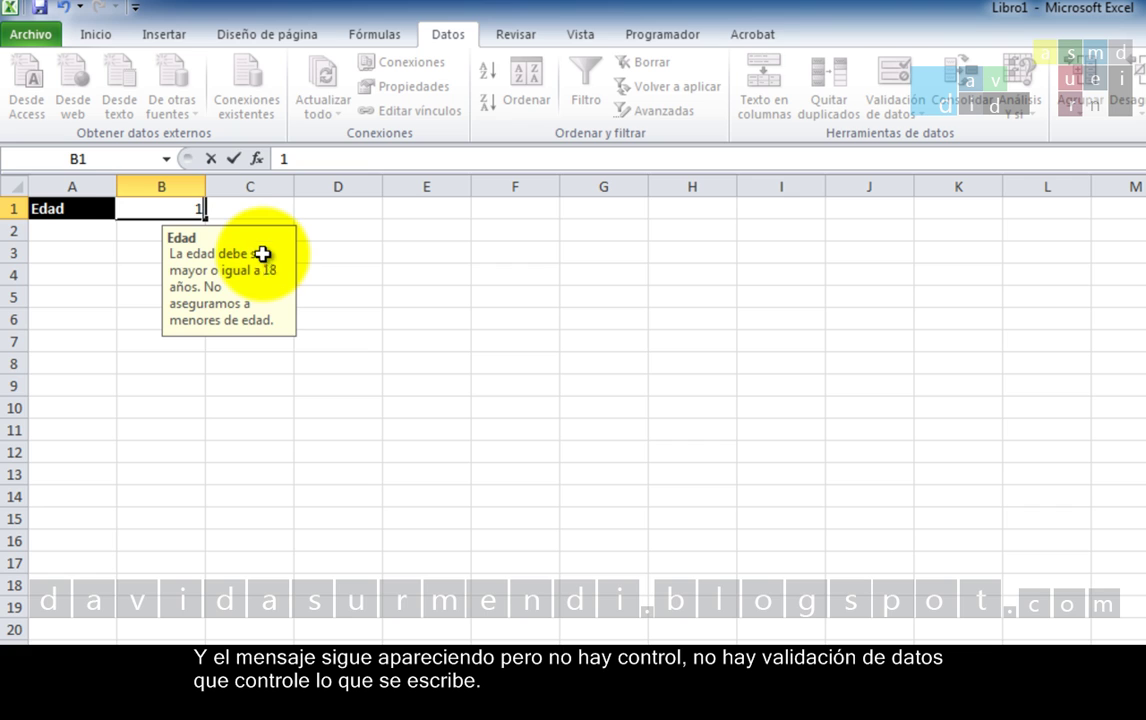
{"action": "key", "text": "Return"}
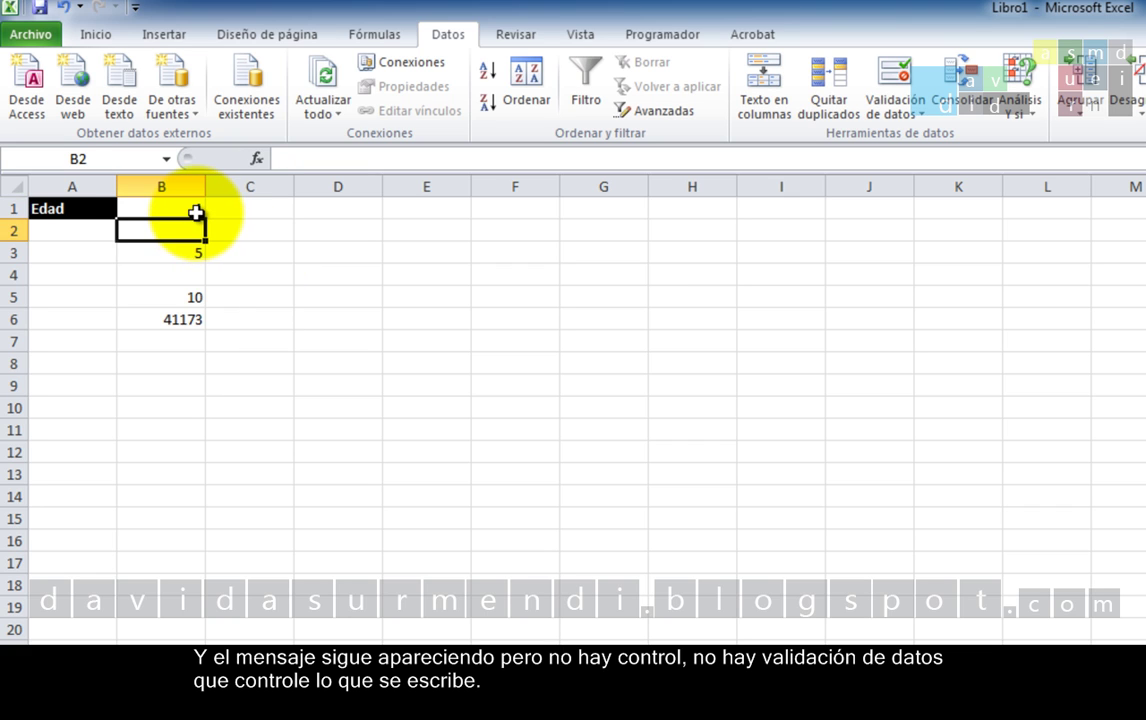
{"action": "left_click", "coordinate": [200, 210]}
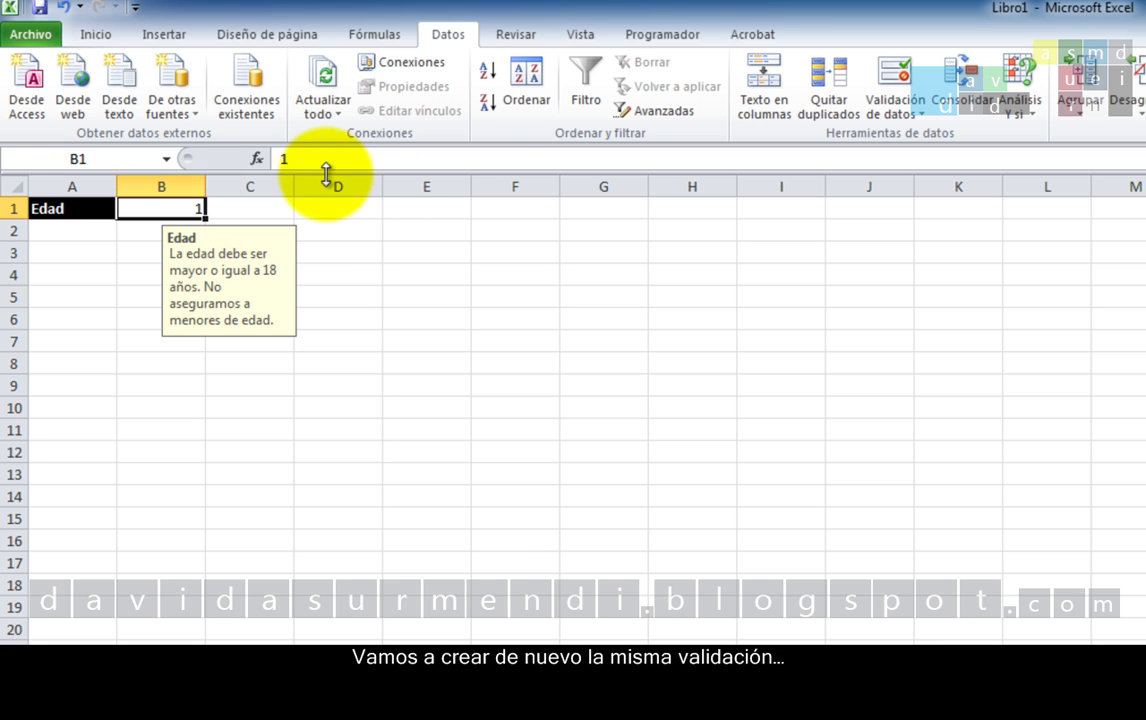
Restore B1's whole-number rule with minimum 18, then view the Mensaje de error settings
{"action": "left_click", "coordinate": [910, 78]}
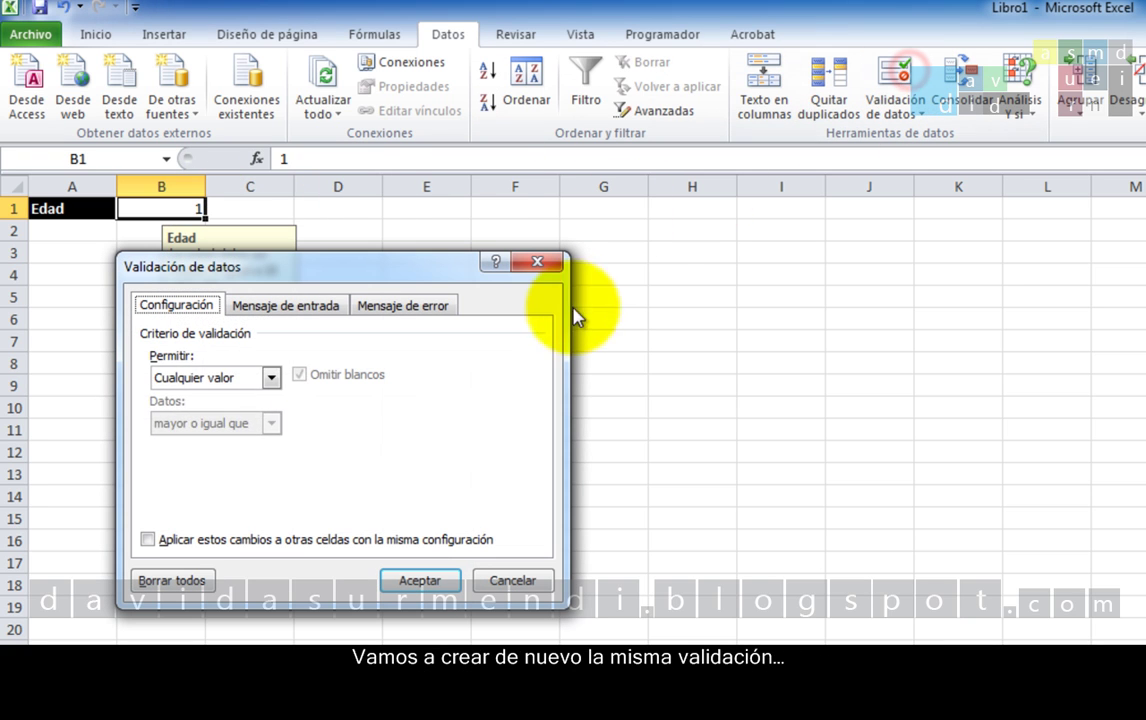
{"action": "left_click", "coordinate": [271, 378]}
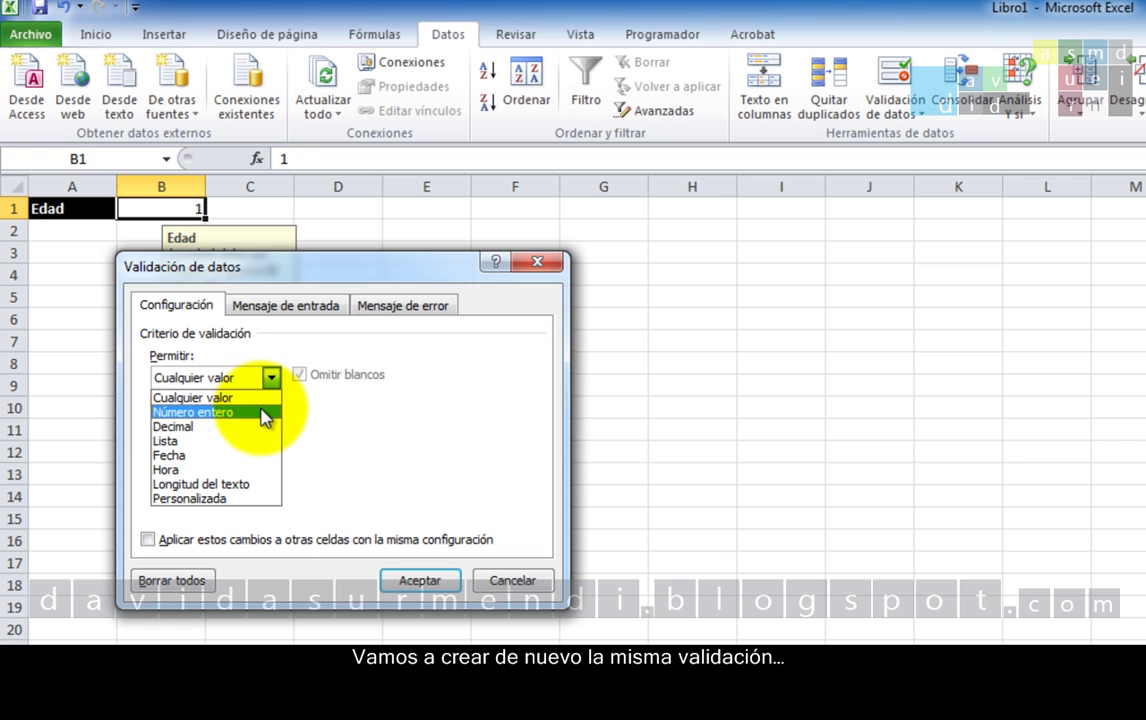
{"action": "left_click", "coordinate": [268, 412]}
{"action": "left_click", "coordinate": [240, 467]}
{"action": "type", "text": "1"}
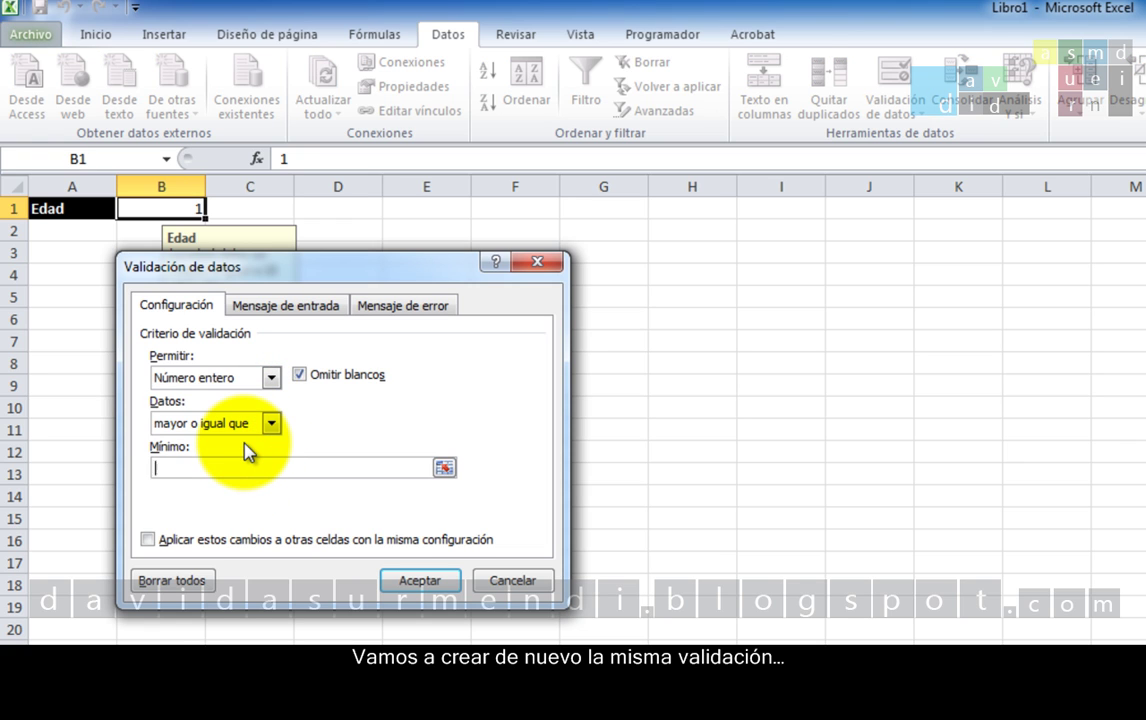
{"action": "type", "text": "8"}
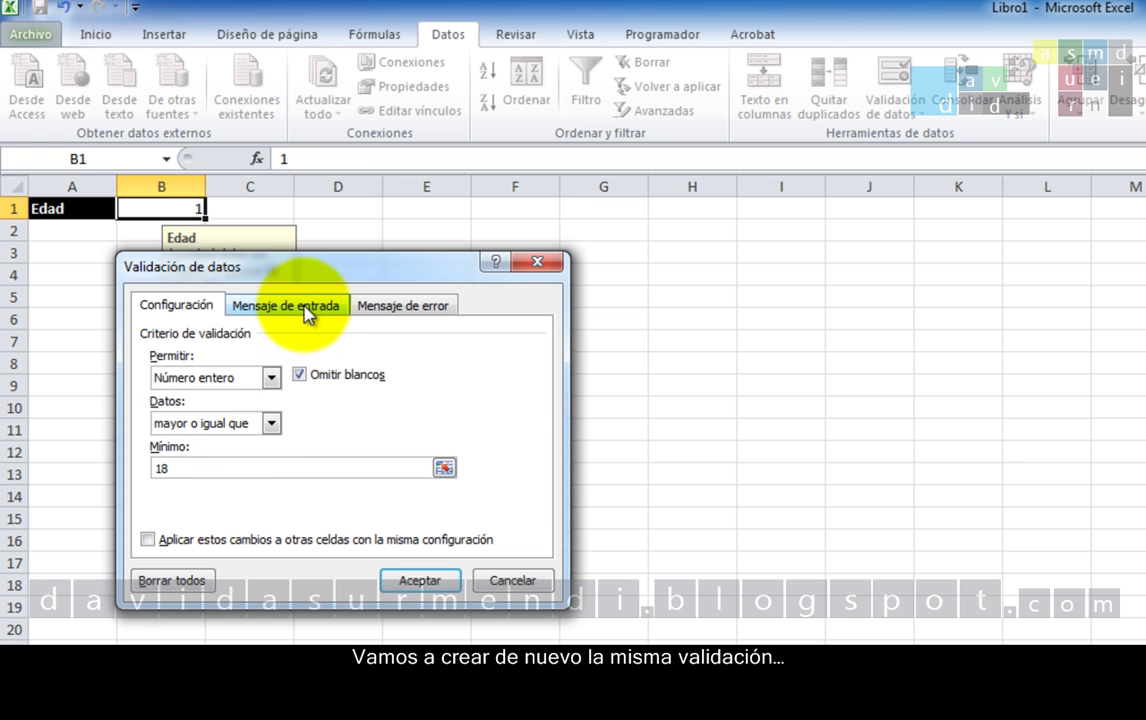
{"action": "left_click", "coordinate": [302, 308]}
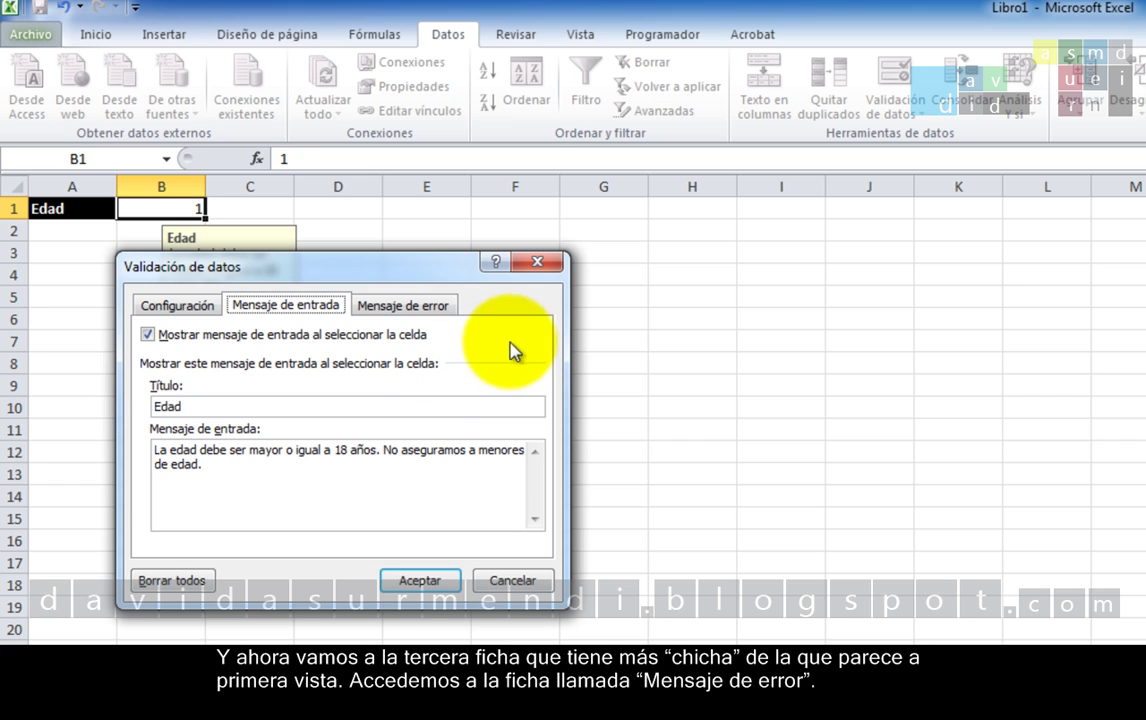
{"action": "left_click", "coordinate": [418, 305]}
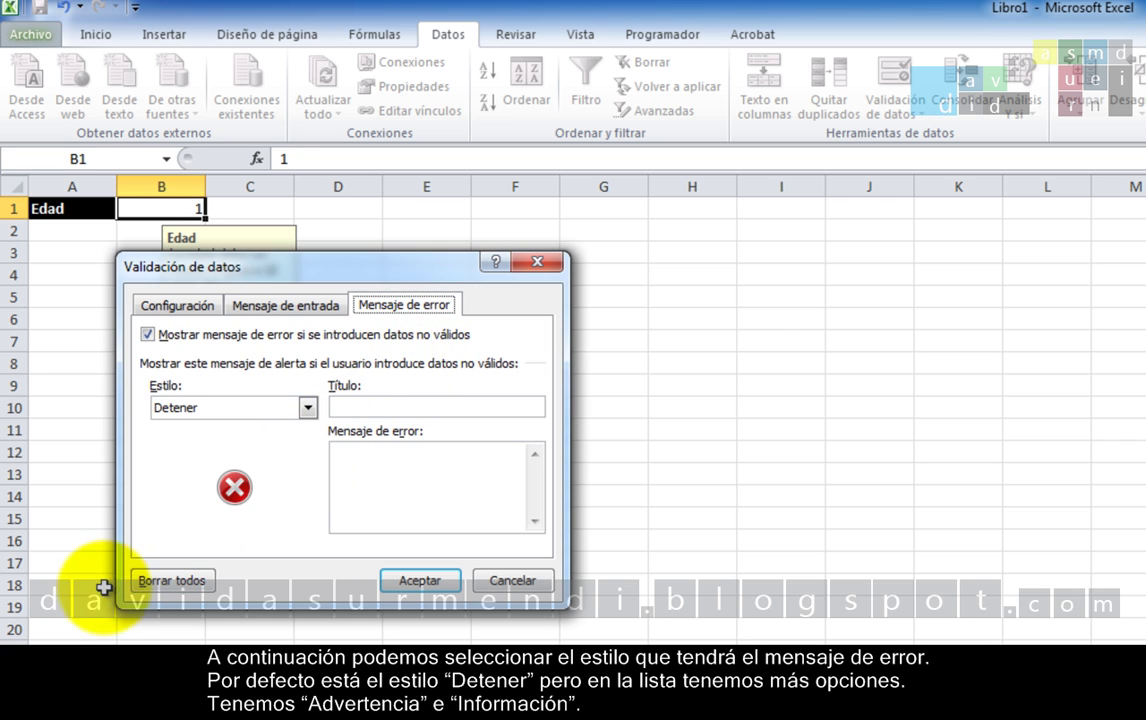
{"action": "left_click", "coordinate": [307, 408]}
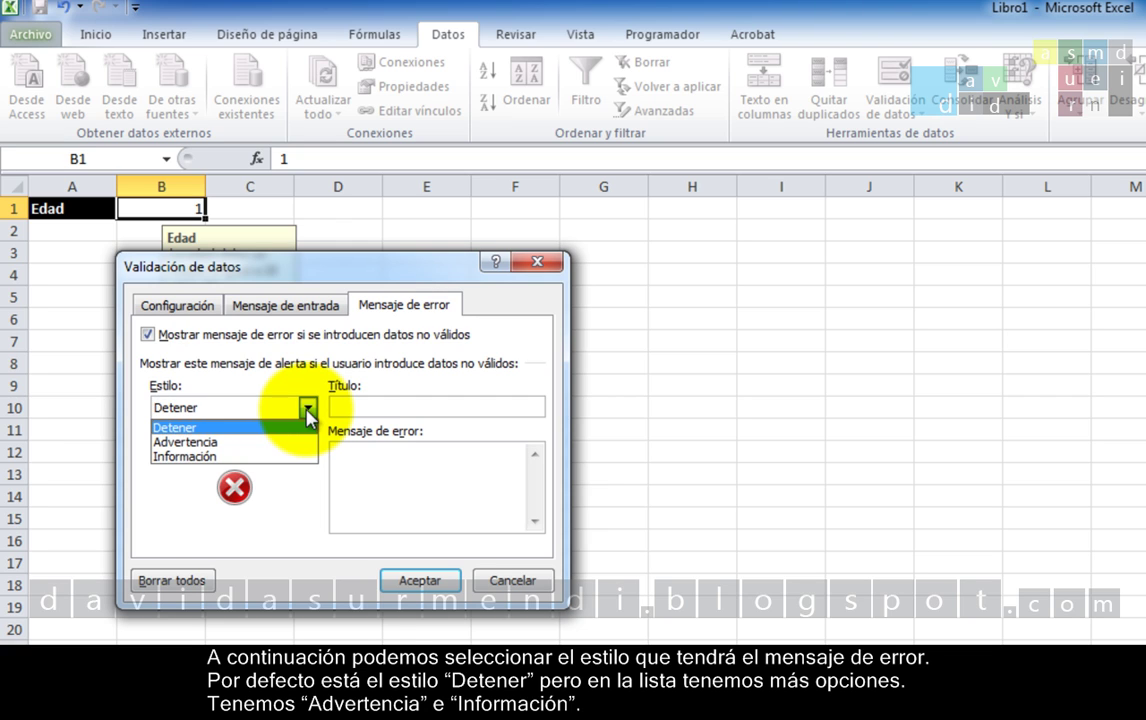
{"action": "left_click", "coordinate": [281, 441]}
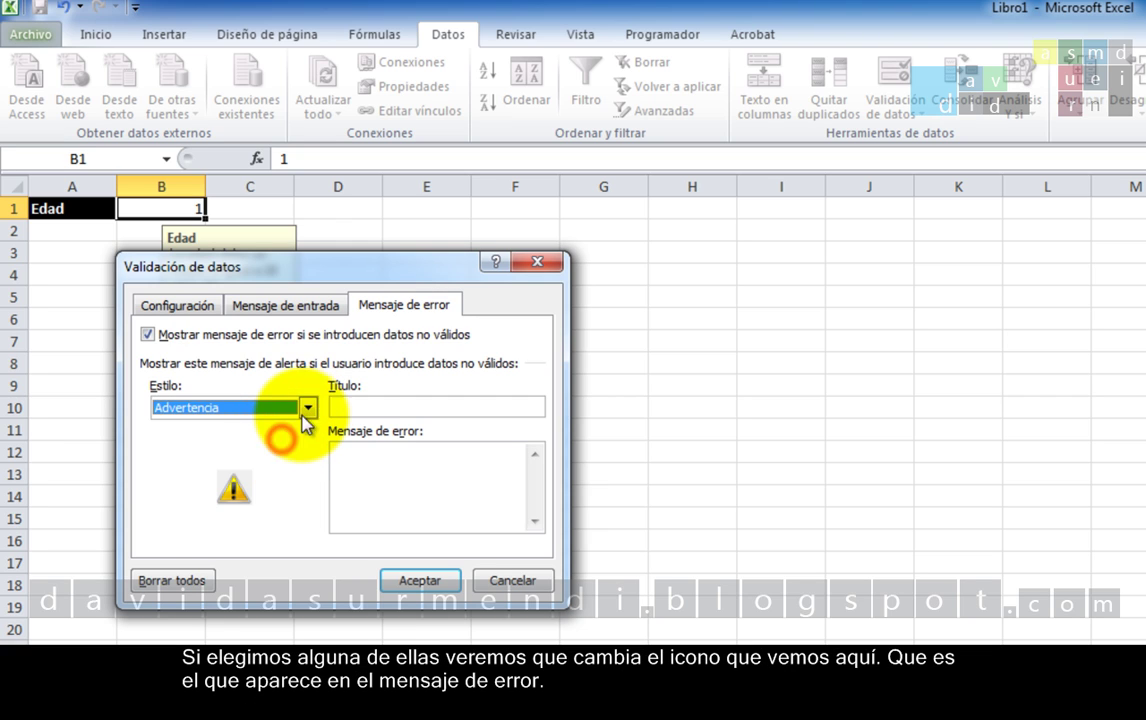
{"action": "left_click", "coordinate": [305, 410]}
{"action": "left_click", "coordinate": [286, 456]}
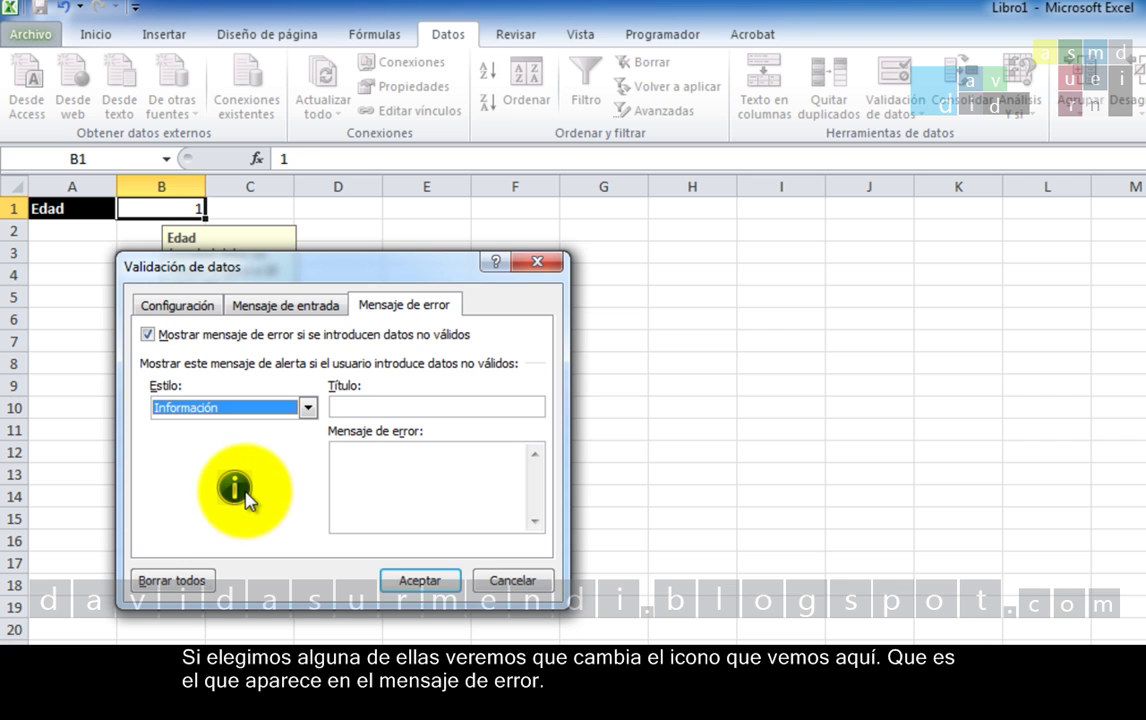
{"action": "left_click", "coordinate": [311, 408]}
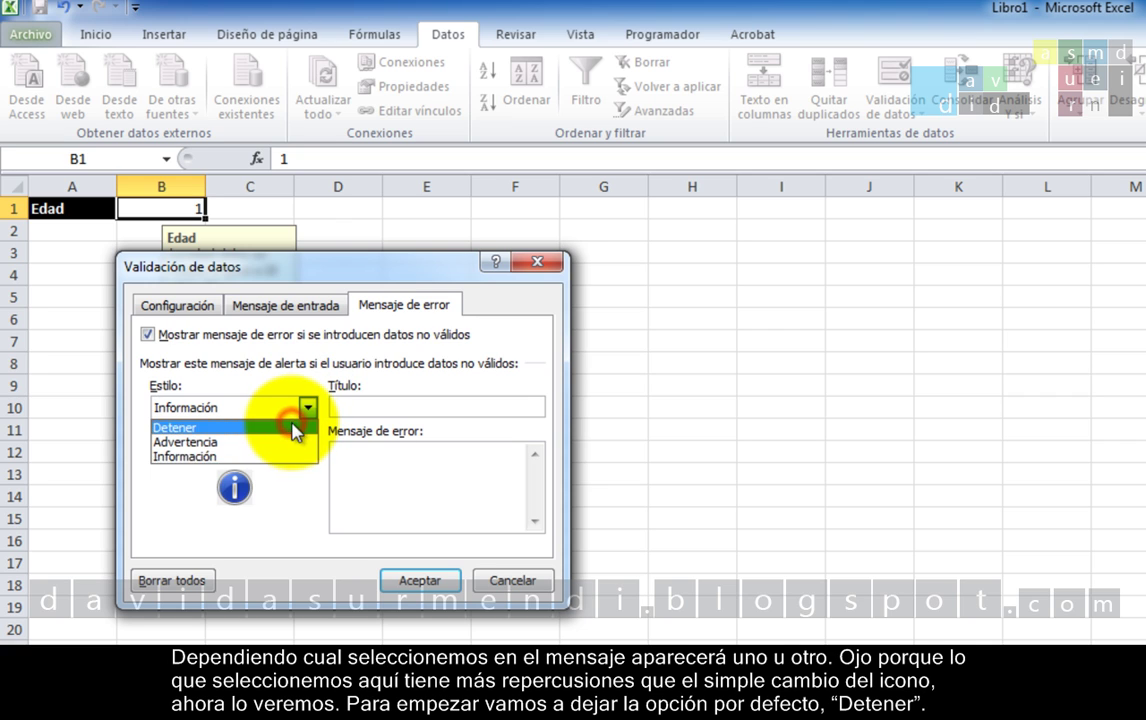
{"action": "left_click", "coordinate": [296, 427]}
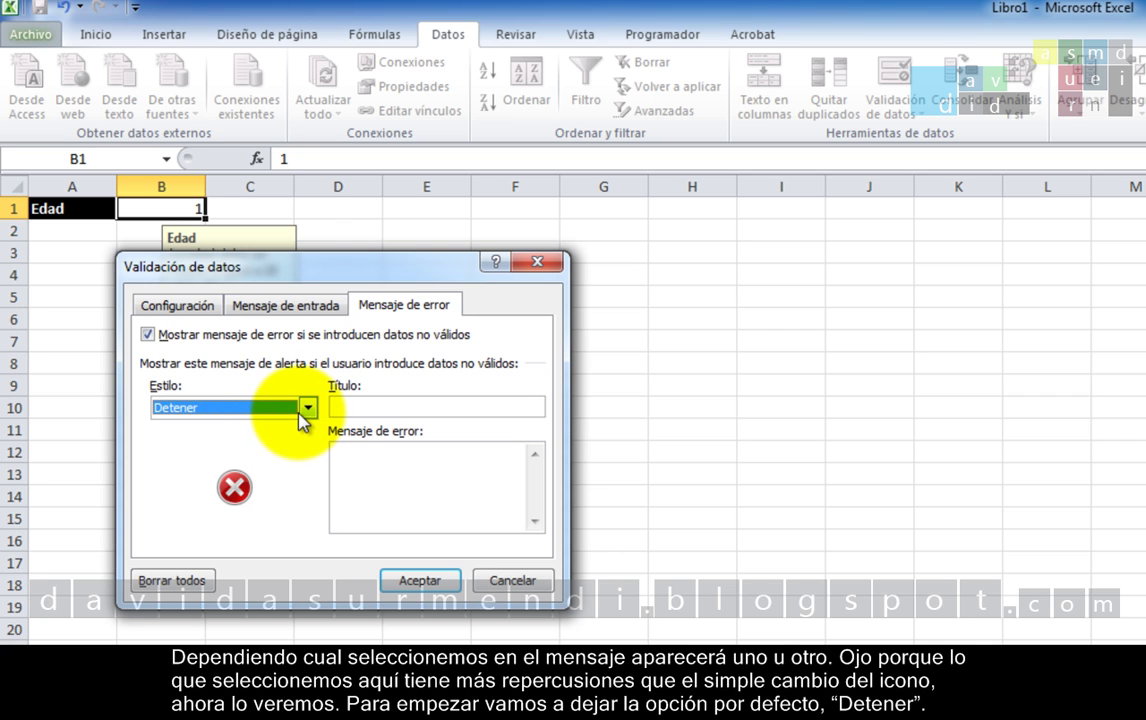
Title the error alert 'Error en la Edad' with a message requiring ages of 18 or over
{"action": "left_click", "coordinate": [380, 406]}
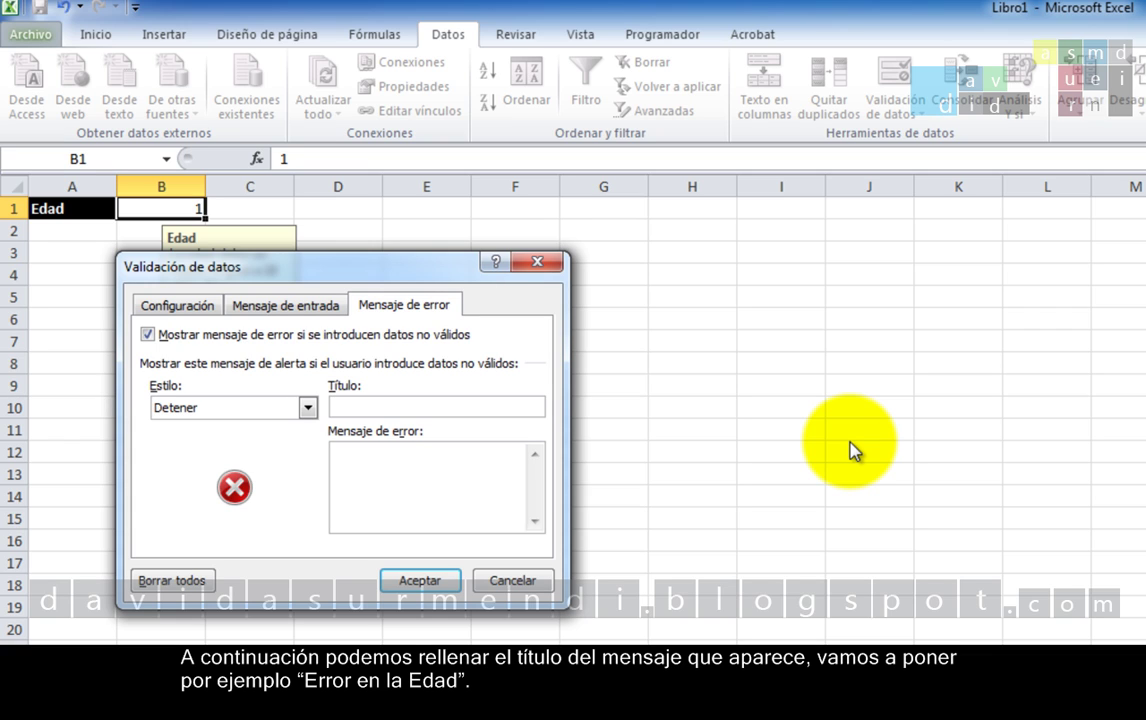
{"action": "type", "text": "Error"}
{"action": "type", "text": " en la e"}
{"action": "key", "text": "BackSpace"}
{"action": "type", "text": "Edad"}
{"action": "left_click", "coordinate": [494, 465]}
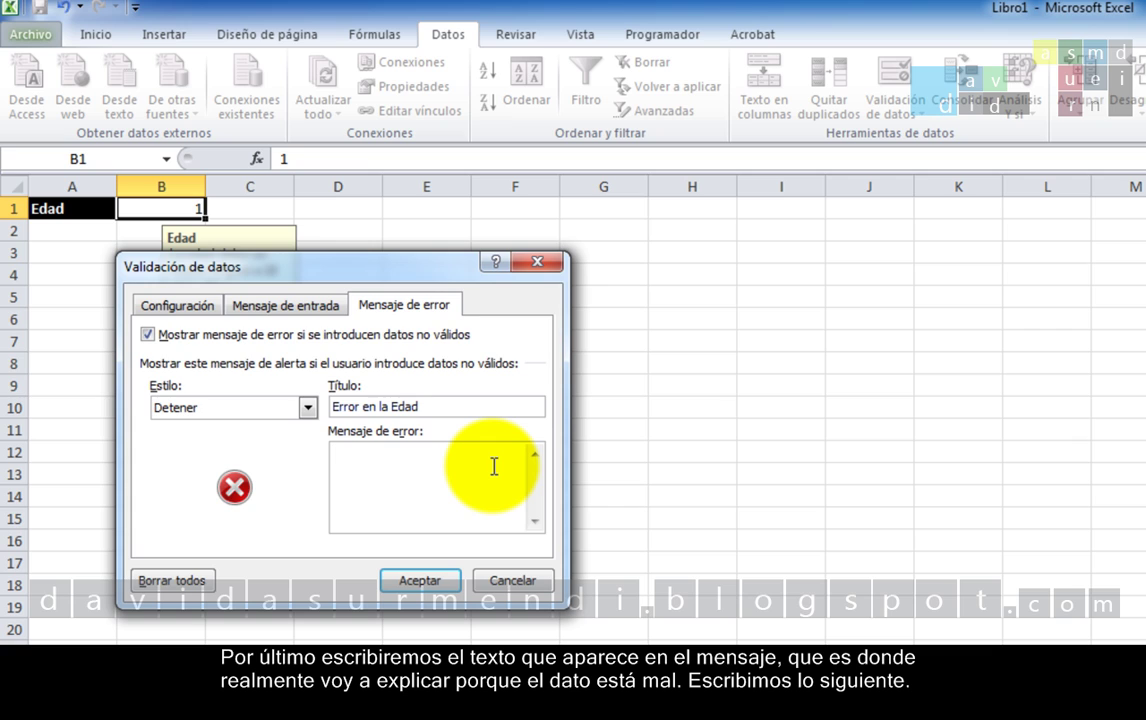
{"action": "type", "text": "L"}
{"action": "type", "text": "a edad d"}
{"action": "type", "text": "ebe ser mayo"}
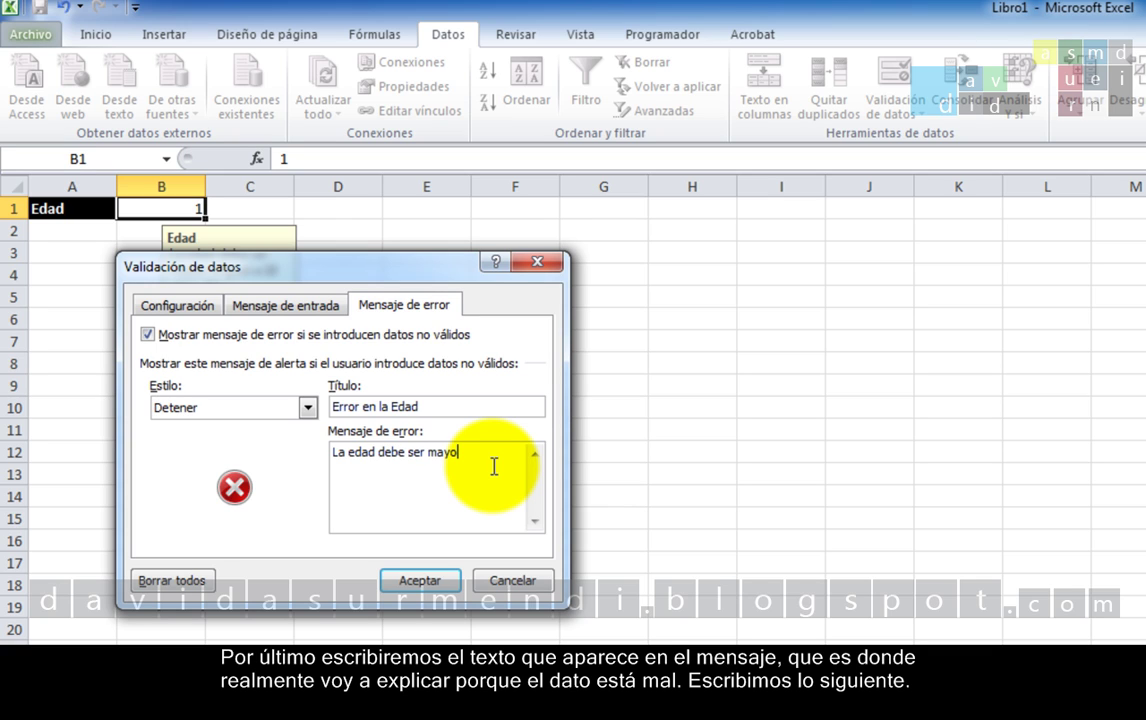
{"action": "type", "text": "r o i"}
{"action": "type", "text": "gu"}
{"action": "type", "text": "al a 18 año"}
{"action": "type", "text": "s. "}
{"action": "type", "text": "No admini"}
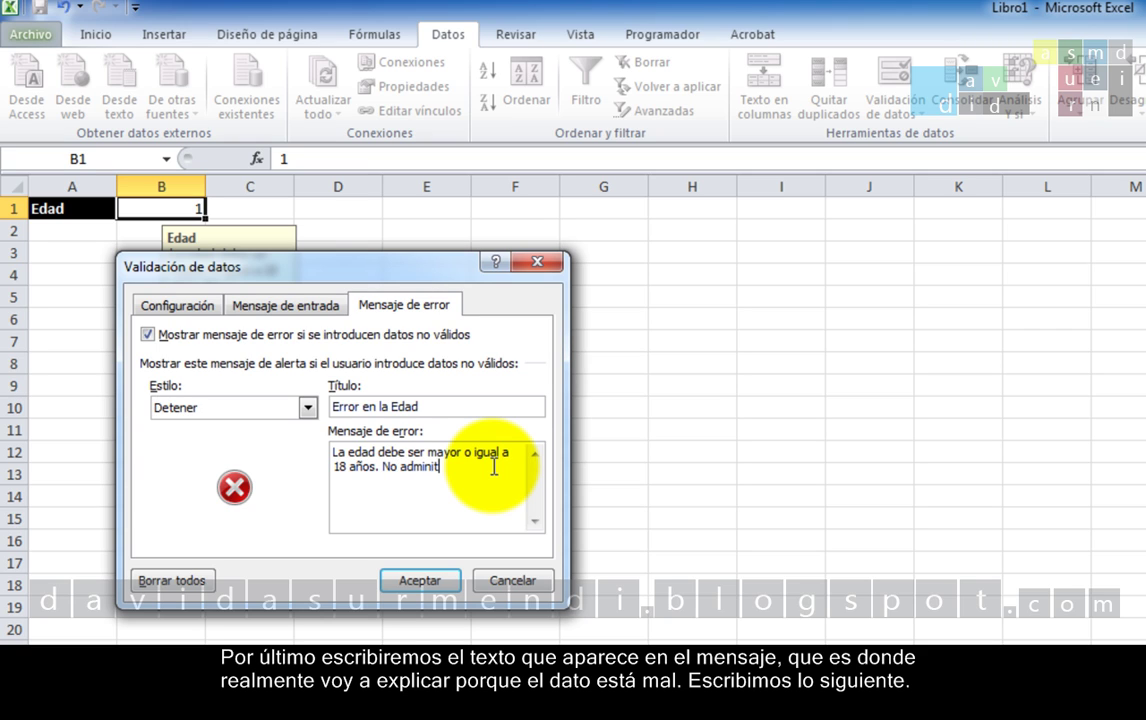
{"action": "key", "text": "BackSpace"}
{"action": "key", "text": "BackSpace"}
{"action": "key", "text": "BackSpace"}
{"action": "type", "text": "itimos per"}
{"action": "type", "text": "sonas"}
{"action": "key", "text": "BackSpace"}
{"action": "key", "text": "BackSpace"}
{"action": "key", "text": "BackSpace"}
{"action": "key", "text": "BackSpace"}
{"action": "key", "text": "BackSpace"}
{"action": "key", "text": "BackSpace"}
{"action": "key", "text": "BackSpace"}
{"action": "key", "text": "BackSpace"}
{"action": "type", "text": "a "}
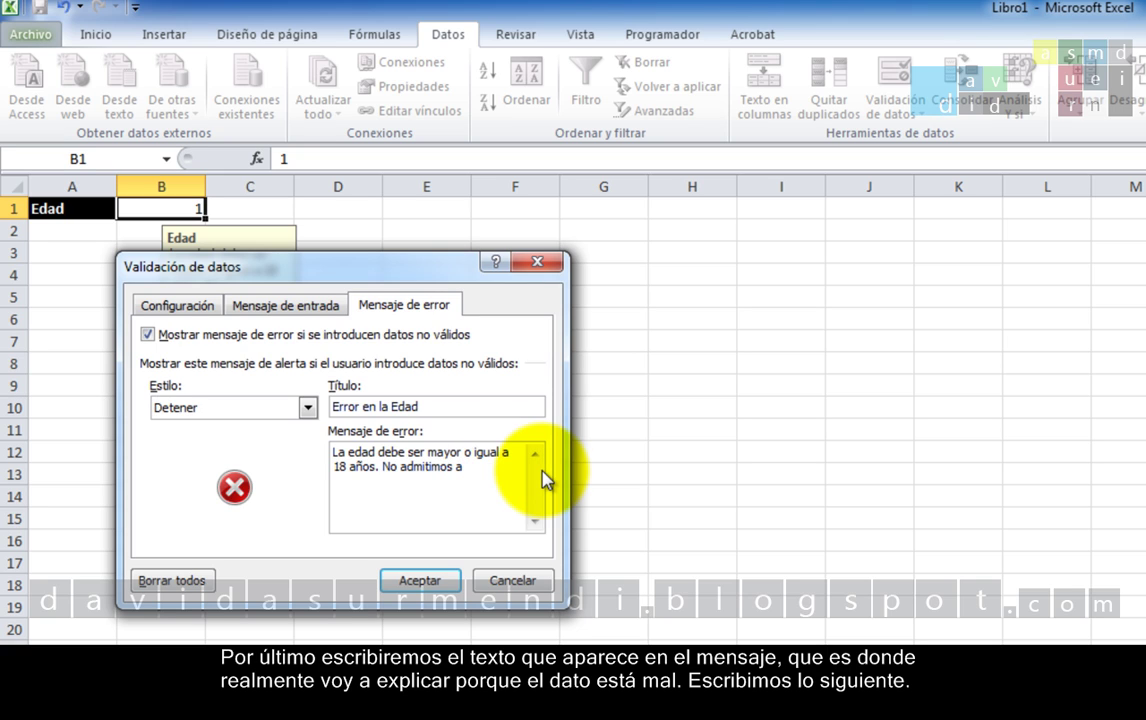
{"action": "type", "text": "personas "}
{"action": "type", "text": "con un"}
{"action": "type", "text": "a edad inferi"}
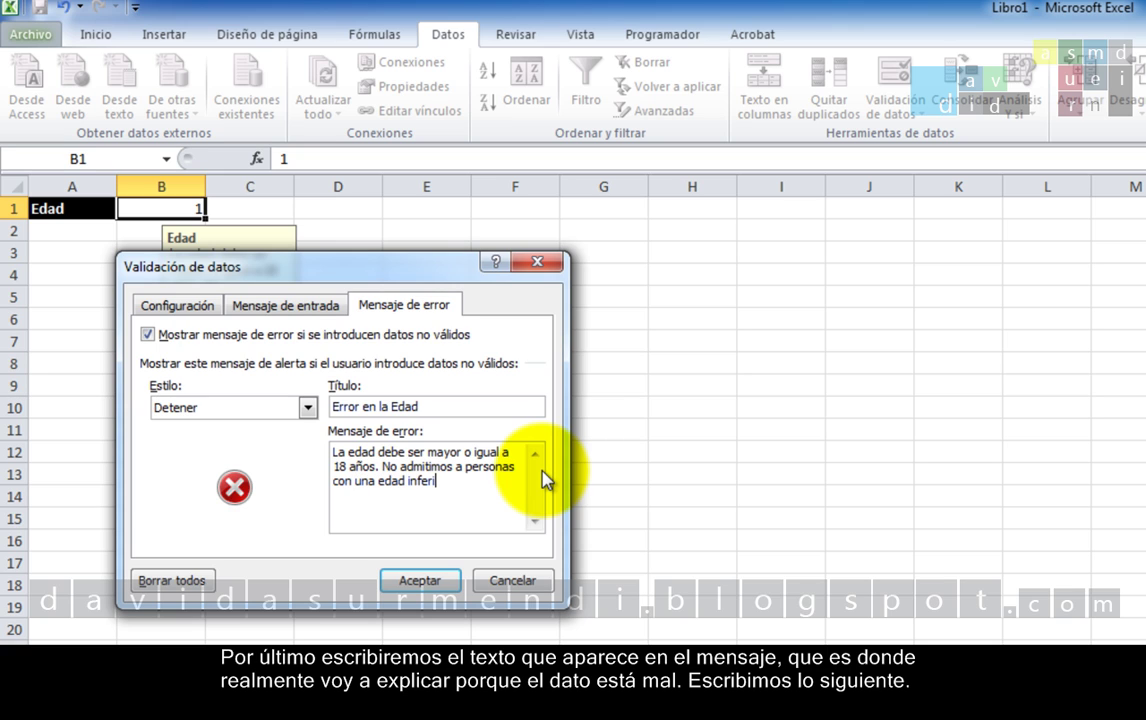
{"action": "type", "text": "or."}
Apply the stop alert, enter 18 in B1, then enter 16 to trigger the 'Error en la Edad' message
{"action": "left_click", "coordinate": [430, 581]}
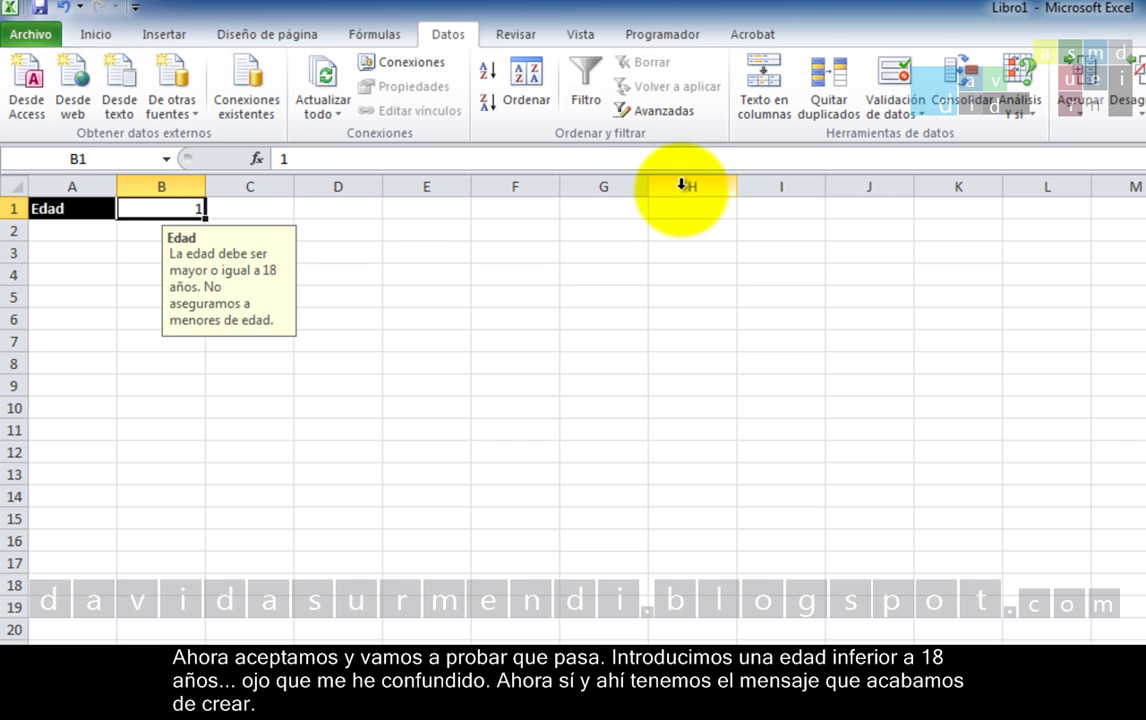
{"action": "type", "text": "18"}
{"action": "key", "text": "Return"}
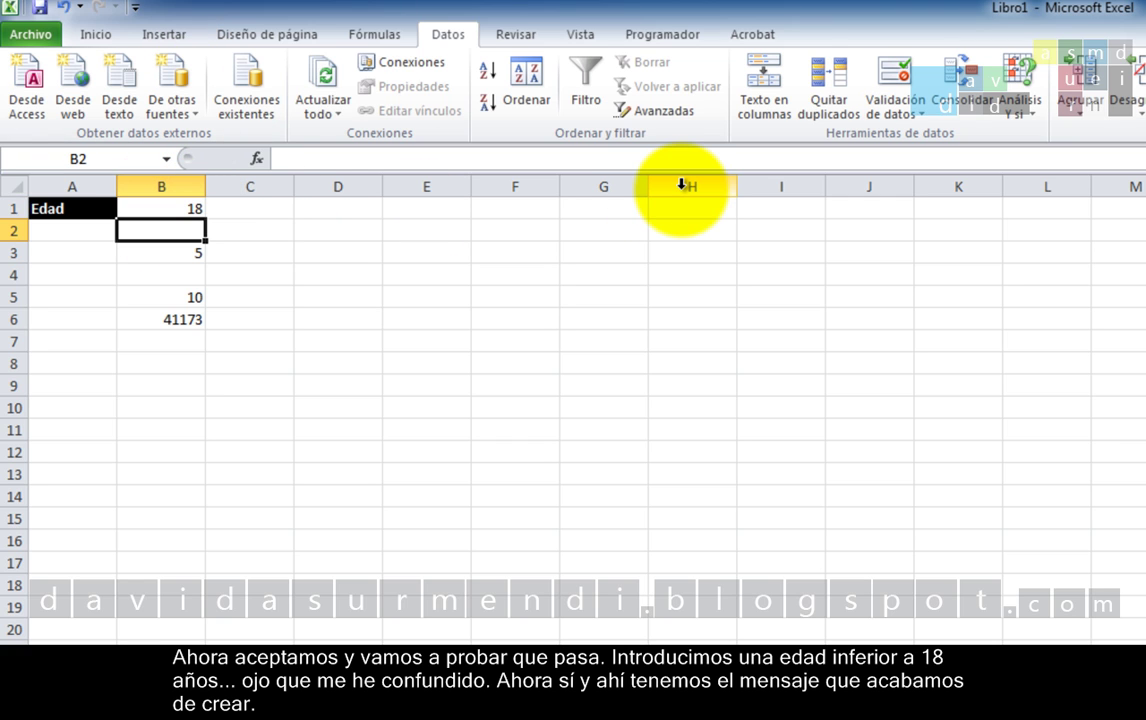
{"action": "key", "text": "Up"}
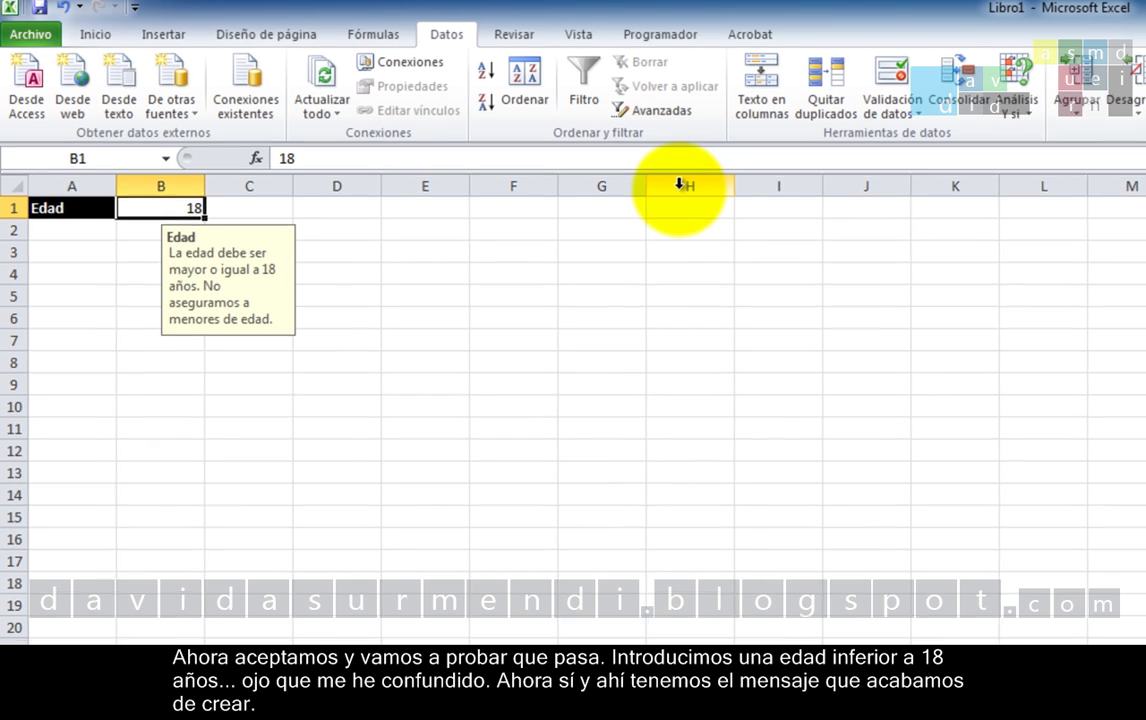
{"action": "type", "text": "16"}
{"action": "key", "text": "Return"}
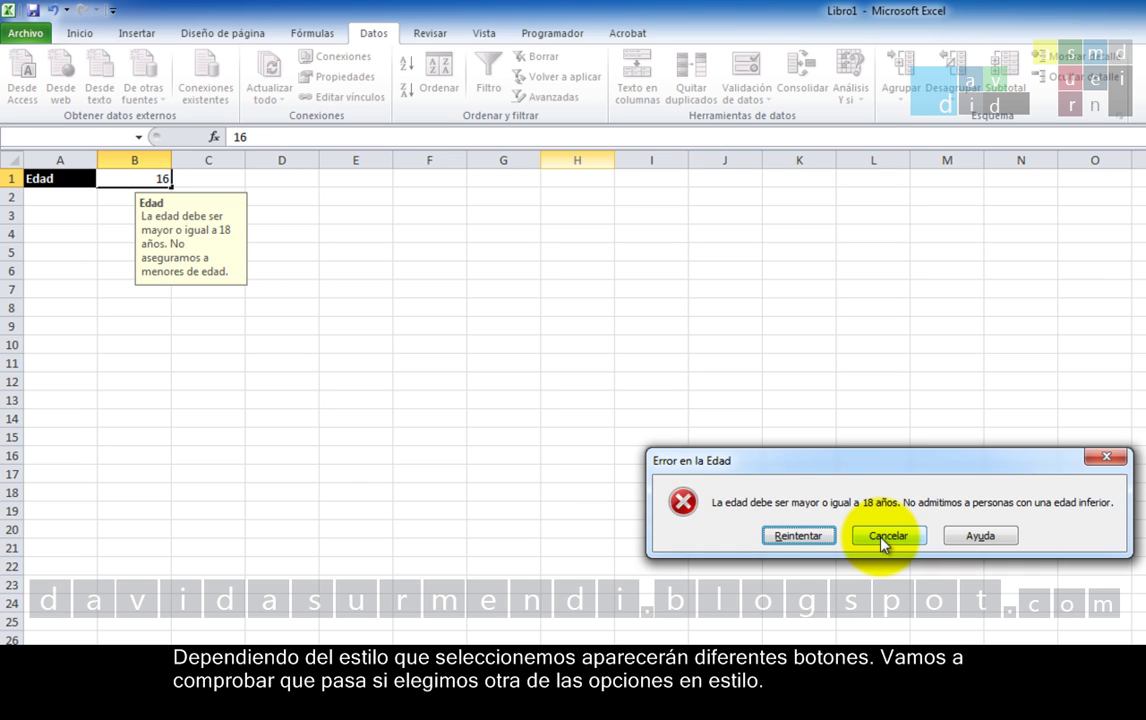
Discard the invalid 16 and change B1's error alert Estilo to Advertencia
{"action": "left_click", "coordinate": [883, 537]}
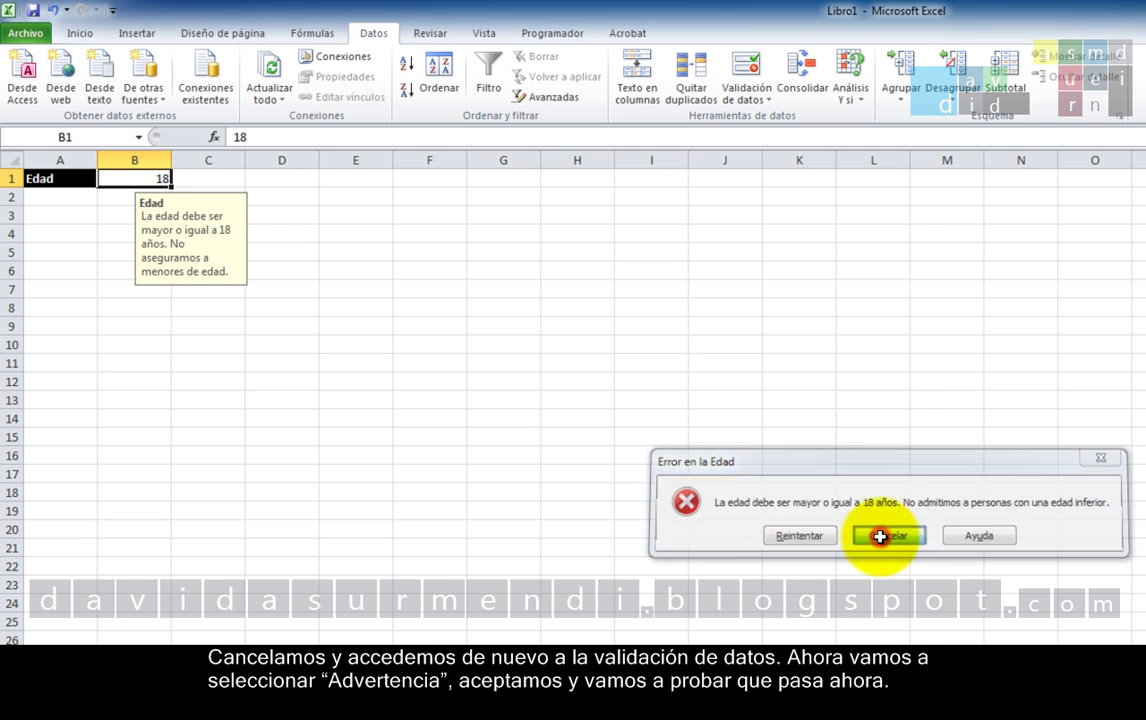
{"action": "left_click", "coordinate": [731, 72]}
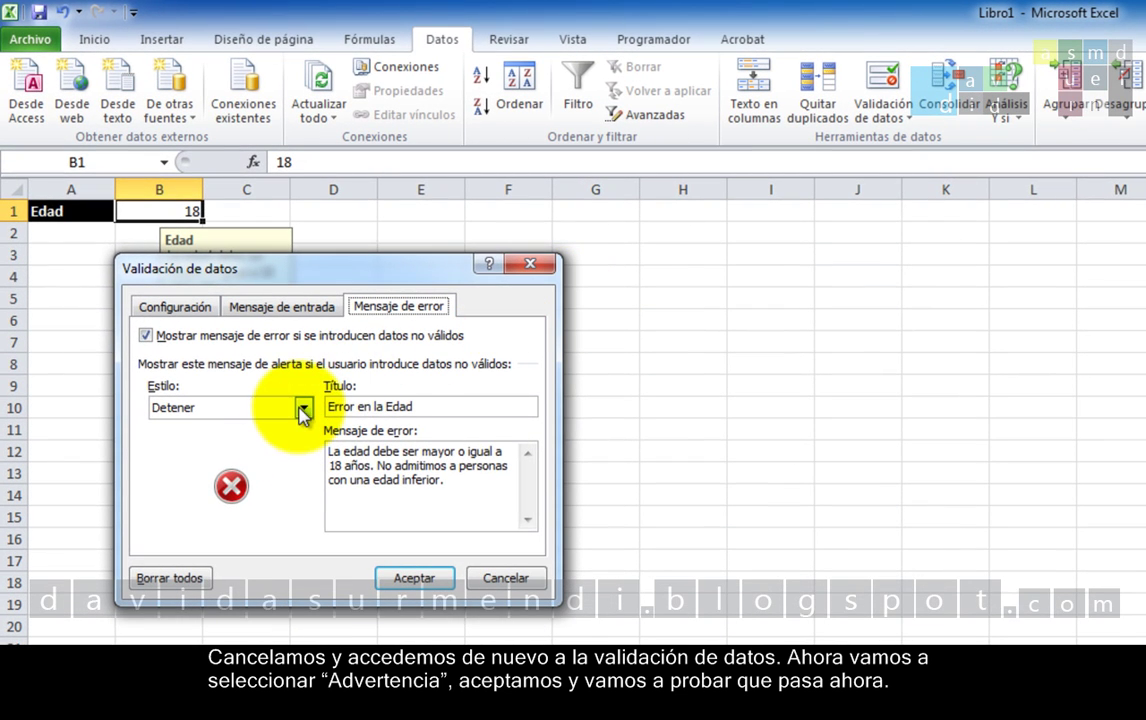
{"action": "left_click", "coordinate": [302, 407]}
{"action": "left_click", "coordinate": [284, 441]}
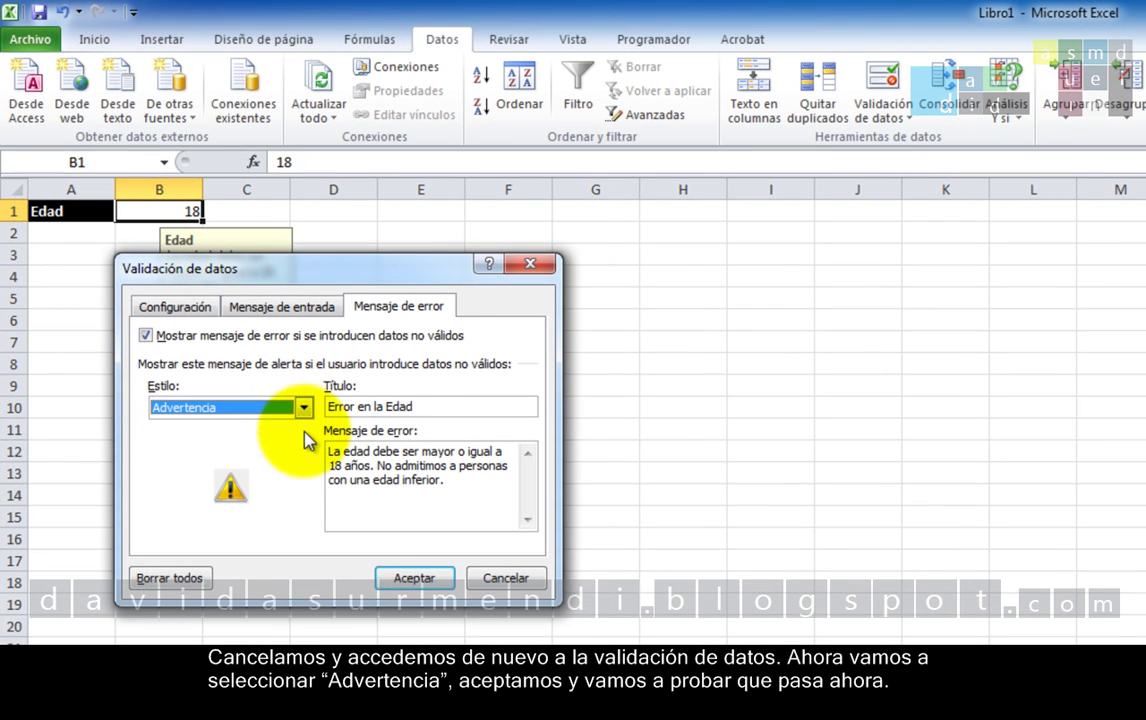
{"action": "left_click", "coordinate": [408, 590]}
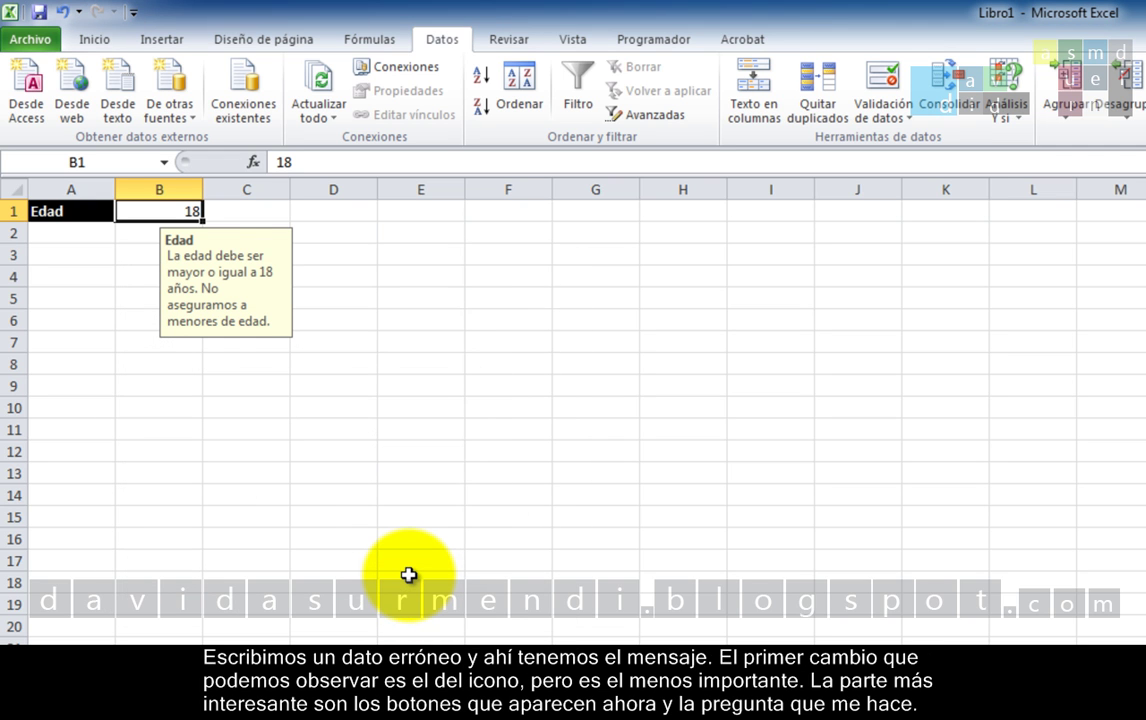
Enter the invalid age 2 and accept it at the warning, then enter 1 in B1
{"action": "type", "text": "2"}
{"action": "key", "text": "Return"}
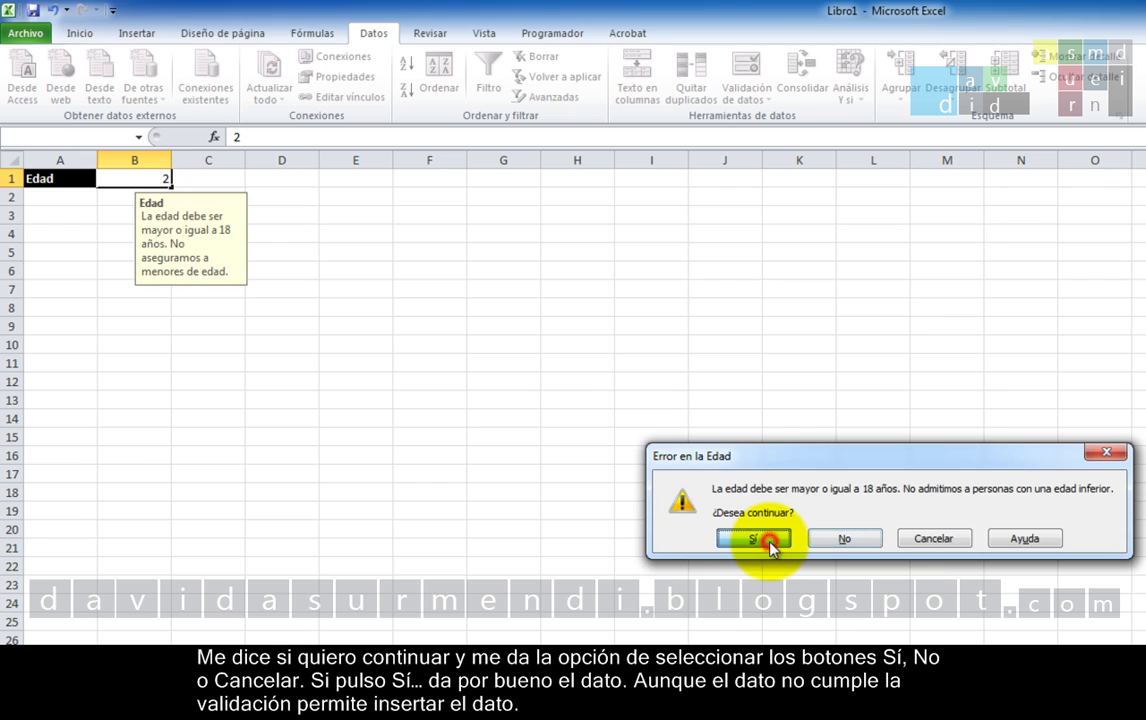
{"action": "left_click", "coordinate": [689, 535]}
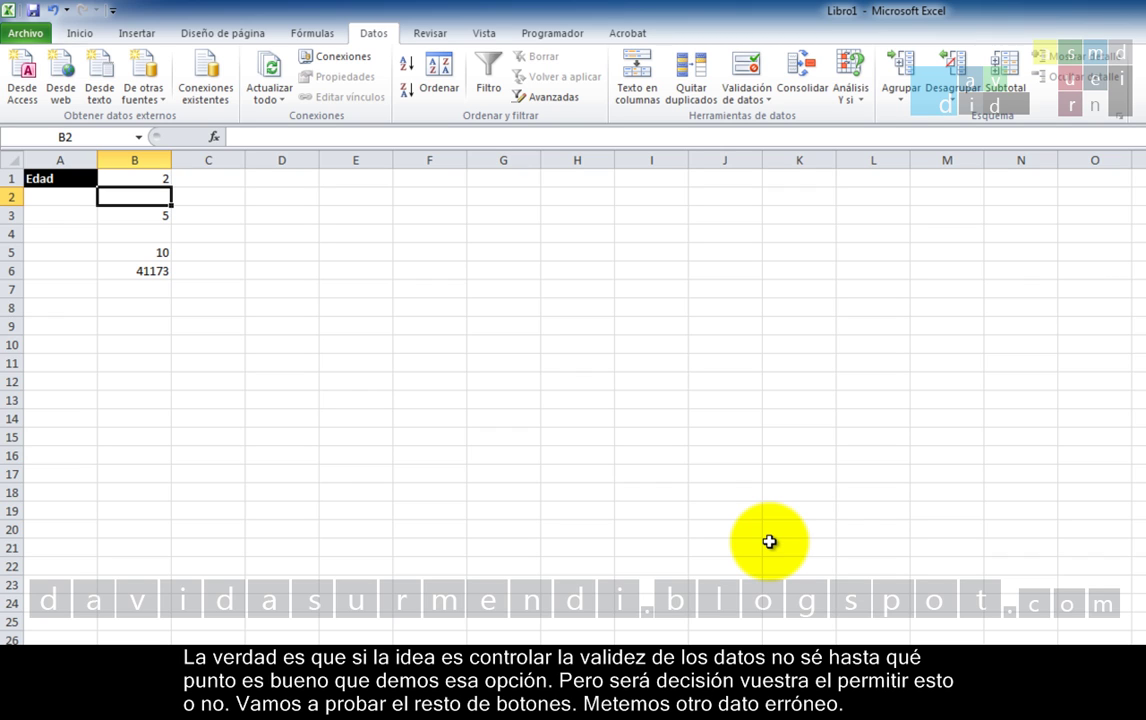
{"action": "key", "text": "Up"}
{"action": "type", "text": "1"}
{"action": "key", "text": "Return"}
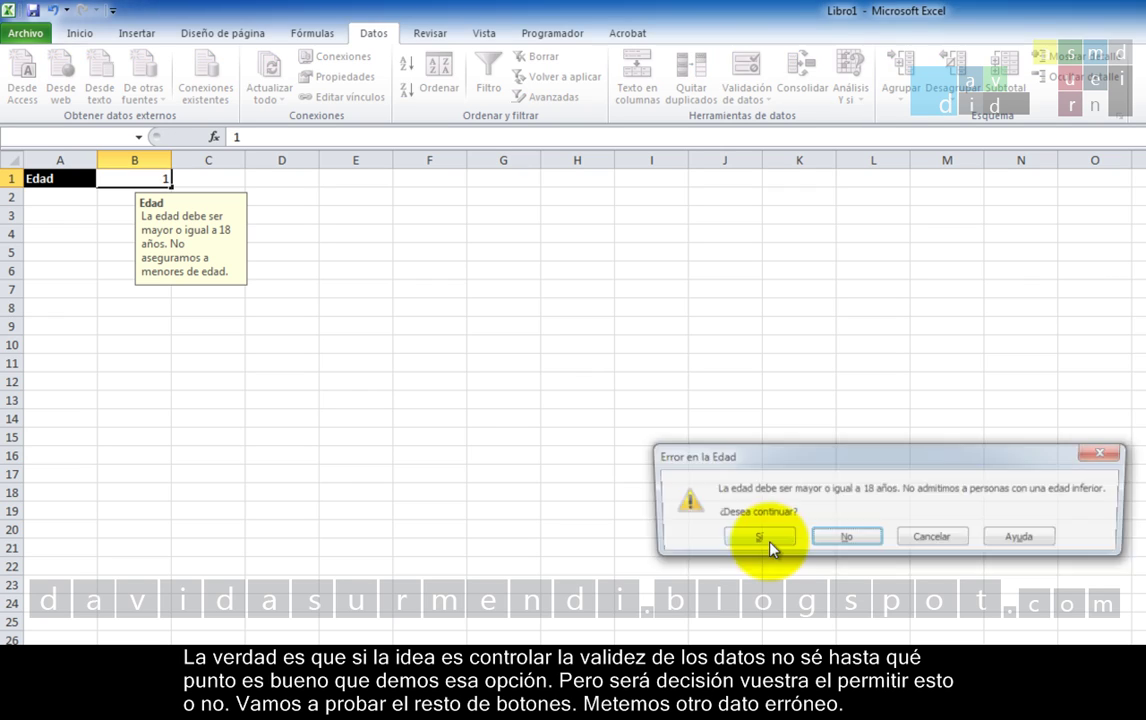
Answer No to retry with 3 and 2, Cancelar to keep 2, then enter 1 again
{"action": "left_click", "coordinate": [845, 540]}
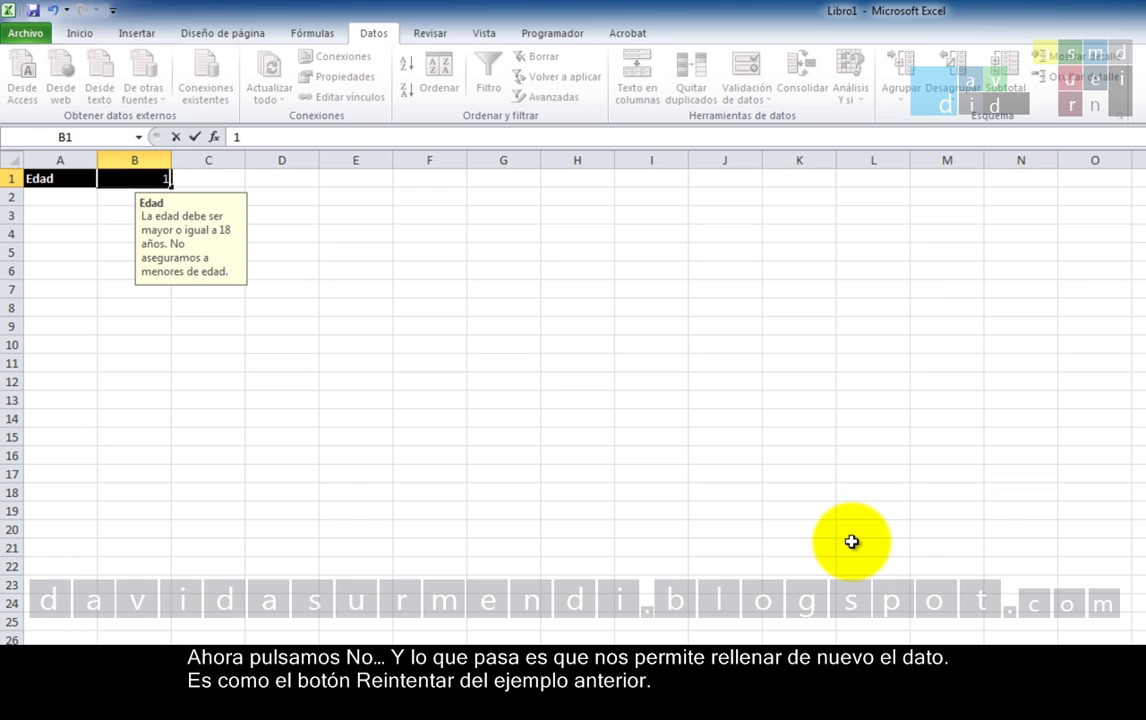
{"action": "key", "text": "BackSpace"}
{"action": "type", "text": "3"}
{"action": "key", "text": "Return"}
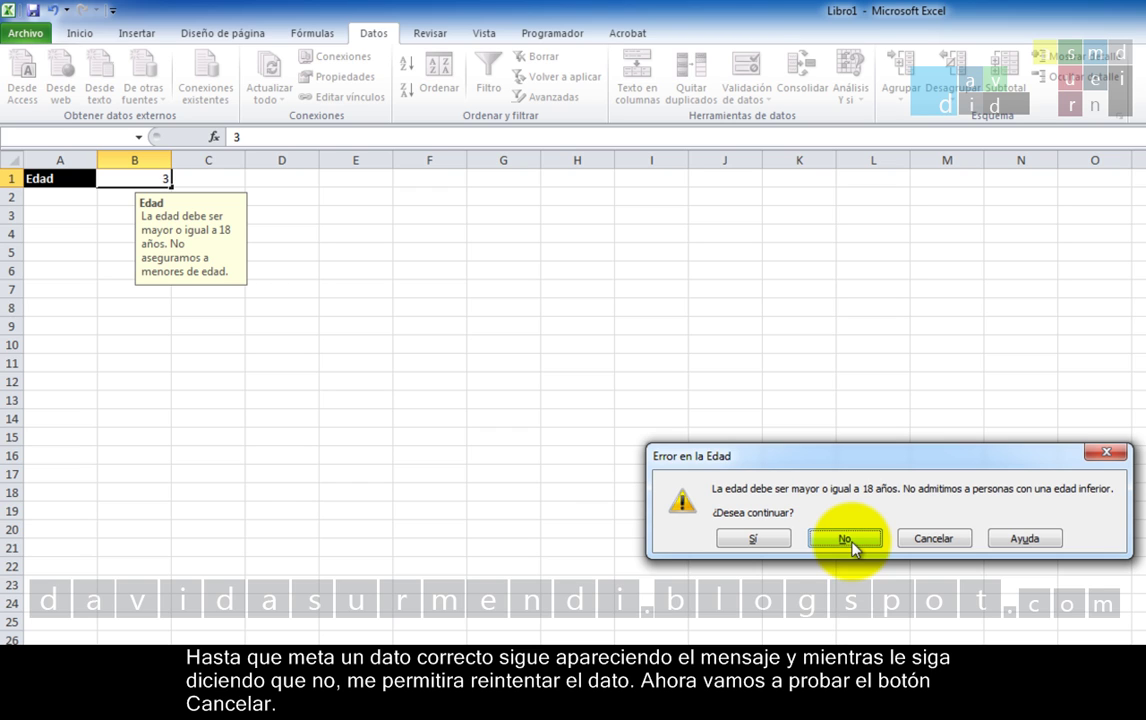
{"action": "left_click", "coordinate": [845, 539]}
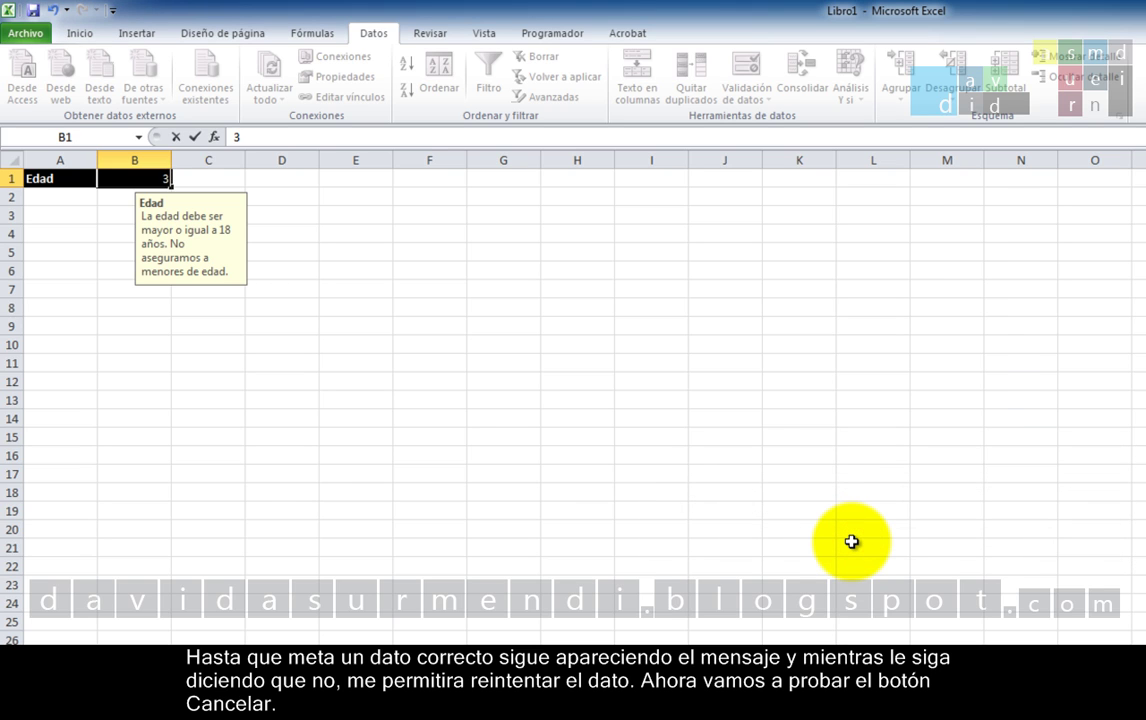
{"action": "type", "text": "2"}
{"action": "key", "text": "Return"}
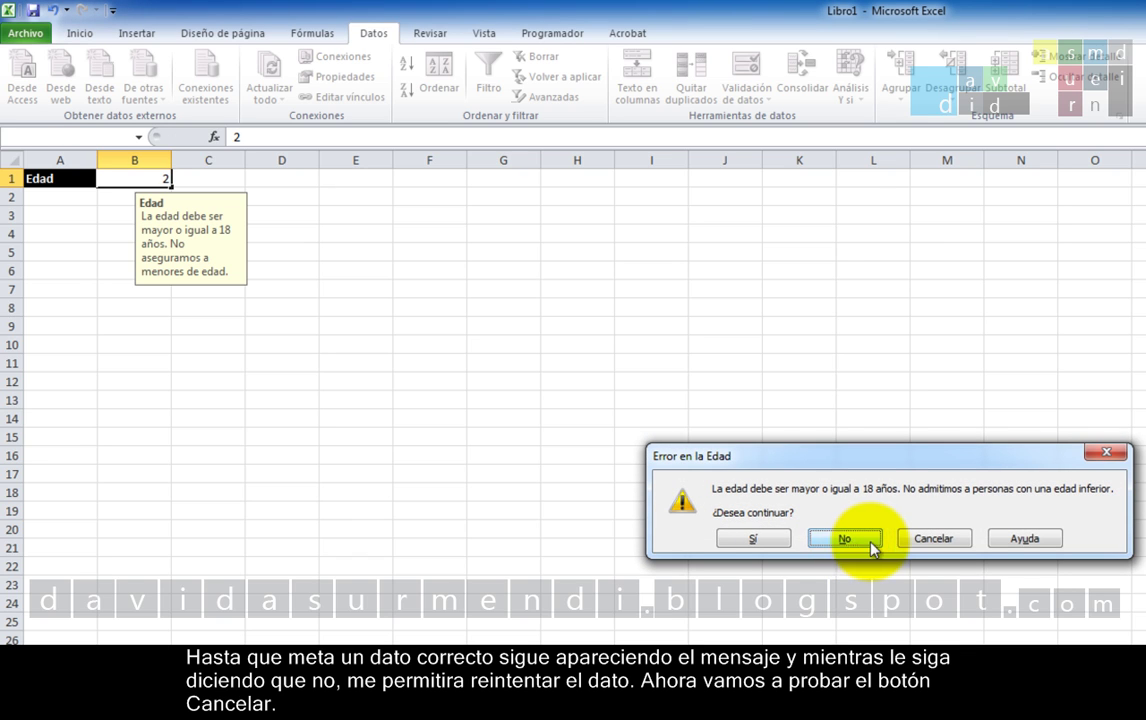
{"action": "left_click", "coordinate": [944, 540]}
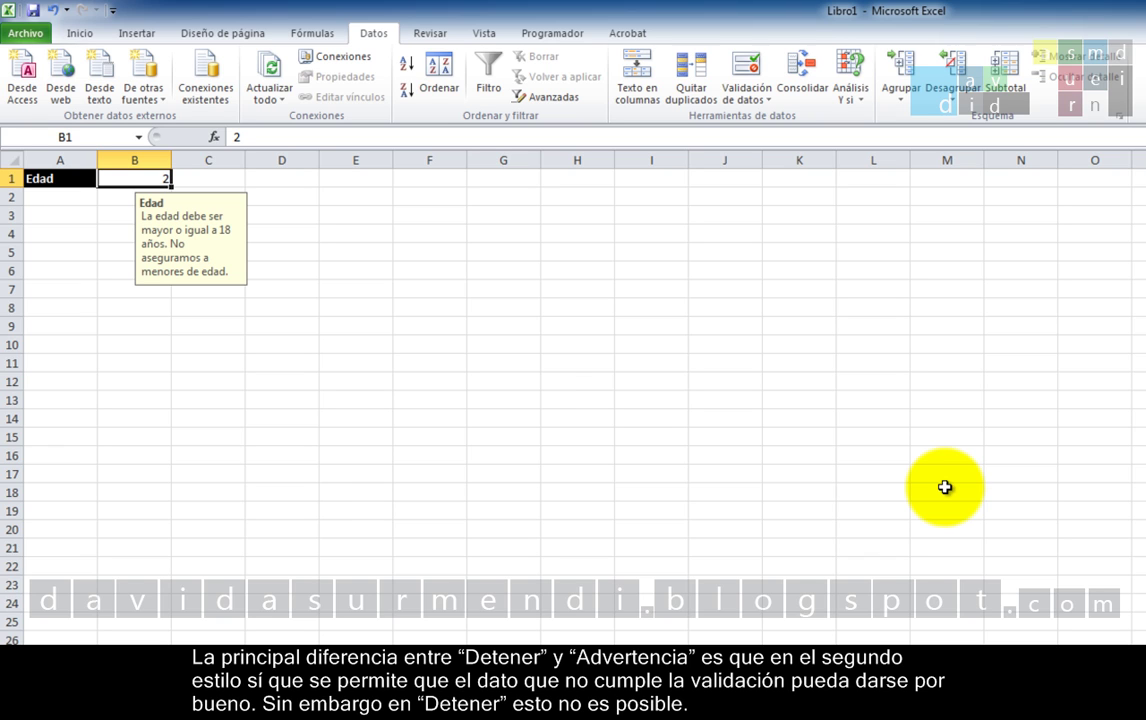
{"action": "key", "text": "BackSpace"}
{"action": "type", "text": "1"}
{"action": "key", "text": "Return"}
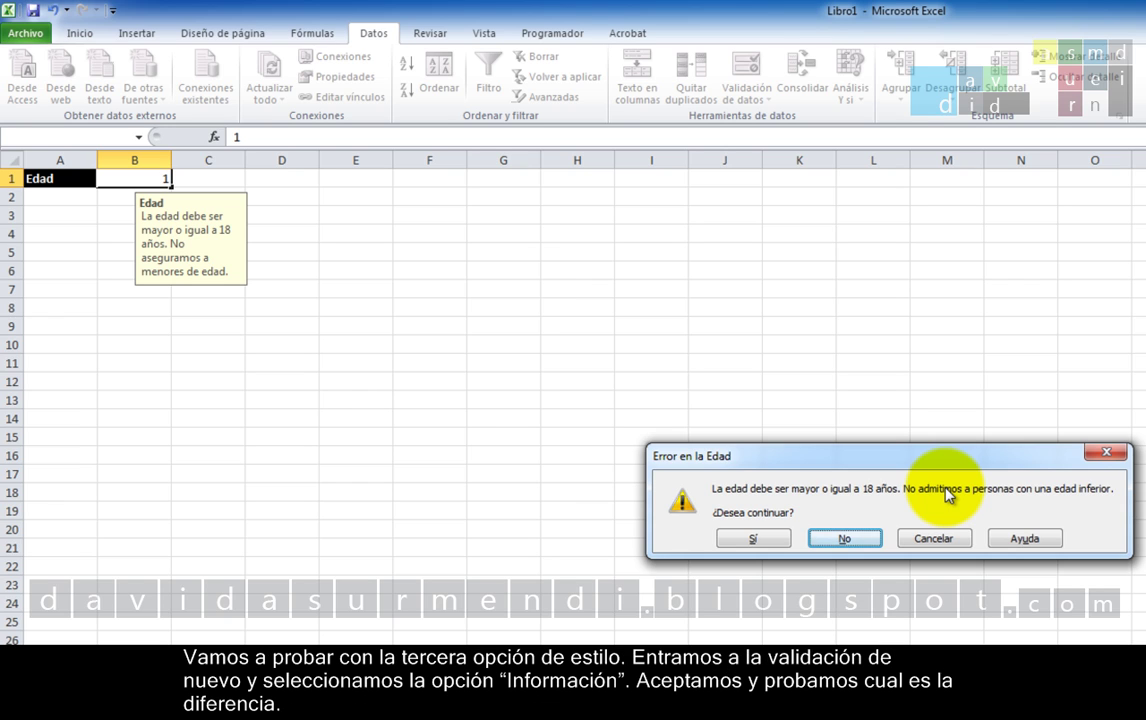
Cancel the warning so B1 keeps 2, and set the alert Estilo to Información
{"action": "left_click", "coordinate": [933, 539]}
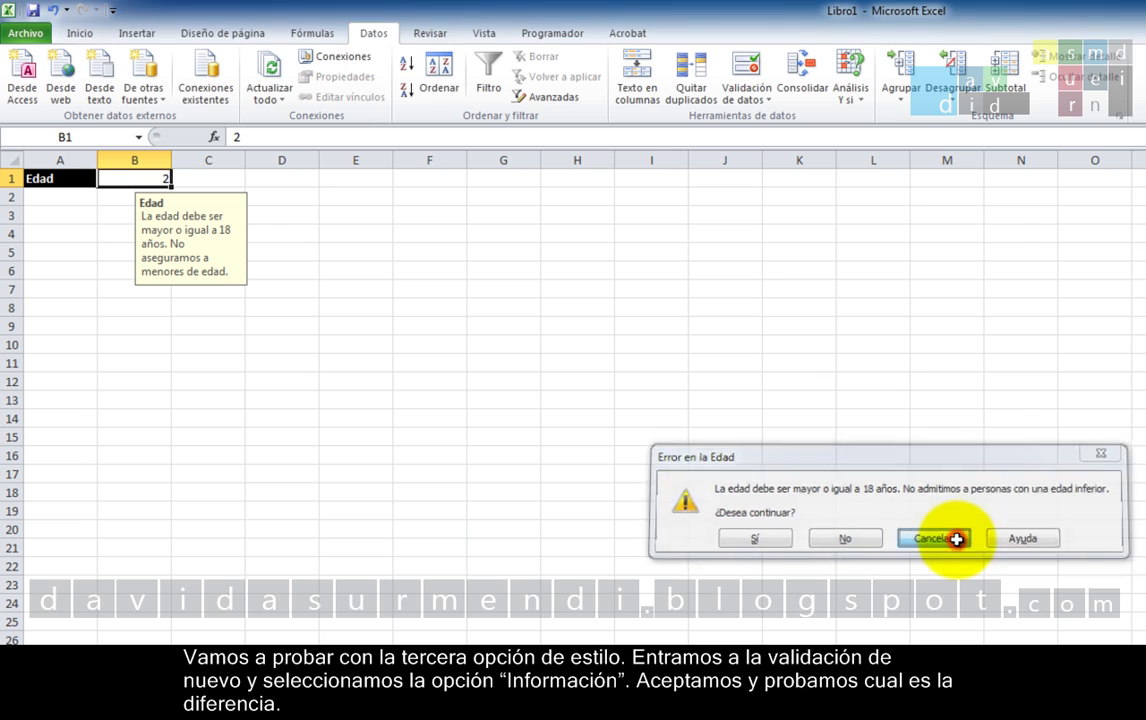
{"action": "left_click", "coordinate": [746, 65]}
{"action": "left_click", "coordinate": [258, 344]}
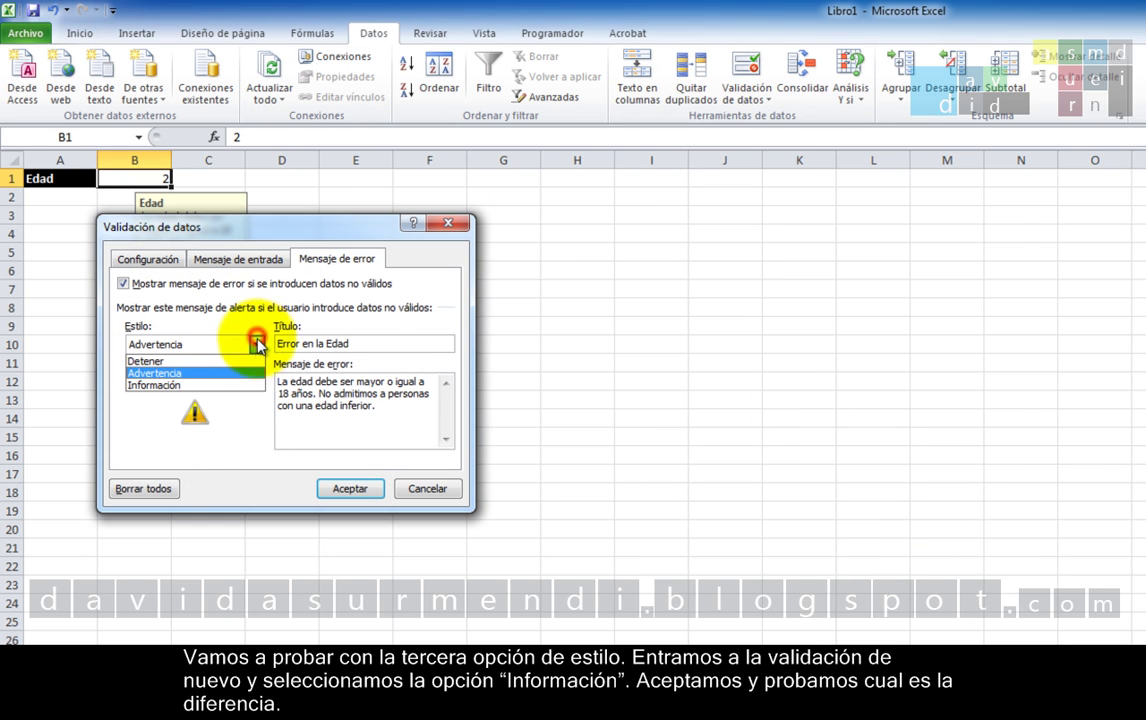
{"action": "left_click", "coordinate": [229, 383]}
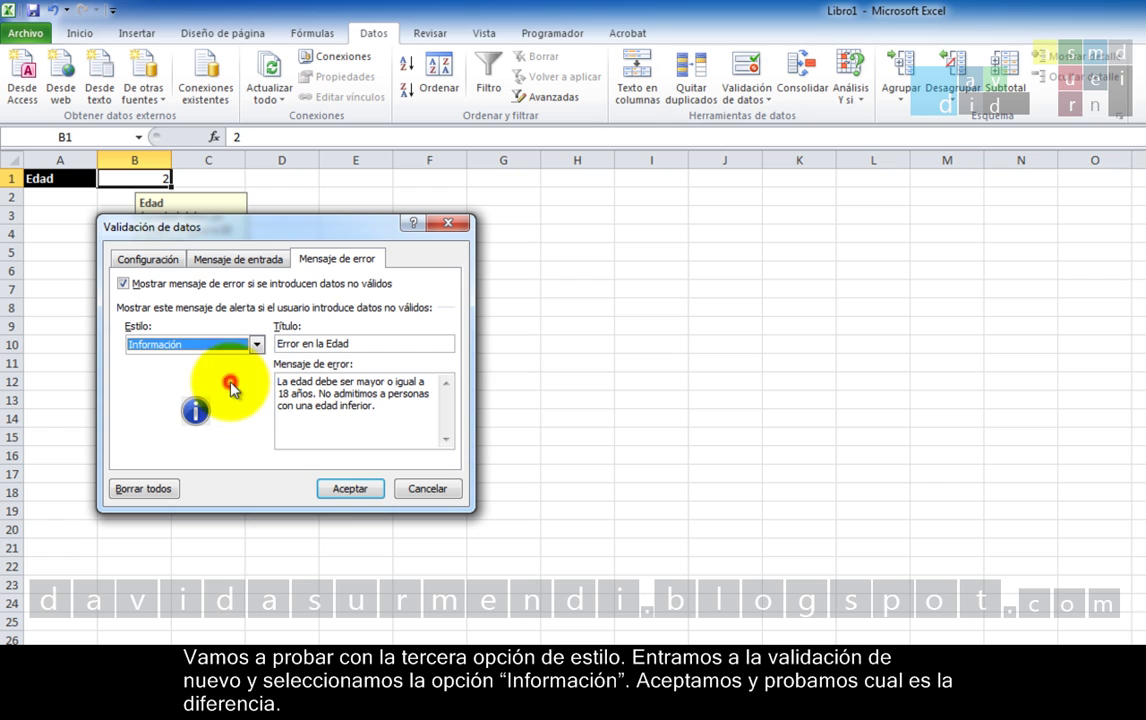
{"action": "left_click", "coordinate": [320, 492]}
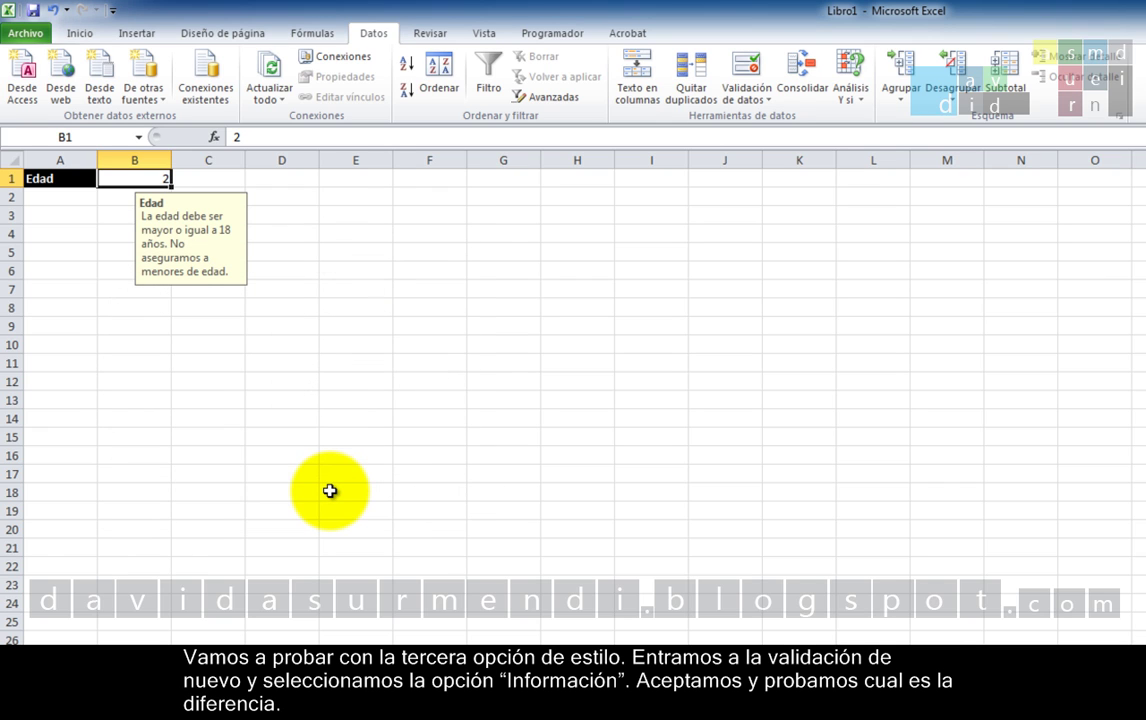
Enter 3 and cancel it, then enter 4 and accept it at the information alert
{"action": "key", "text": "BackSpace"}
{"action": "type", "text": "3"}
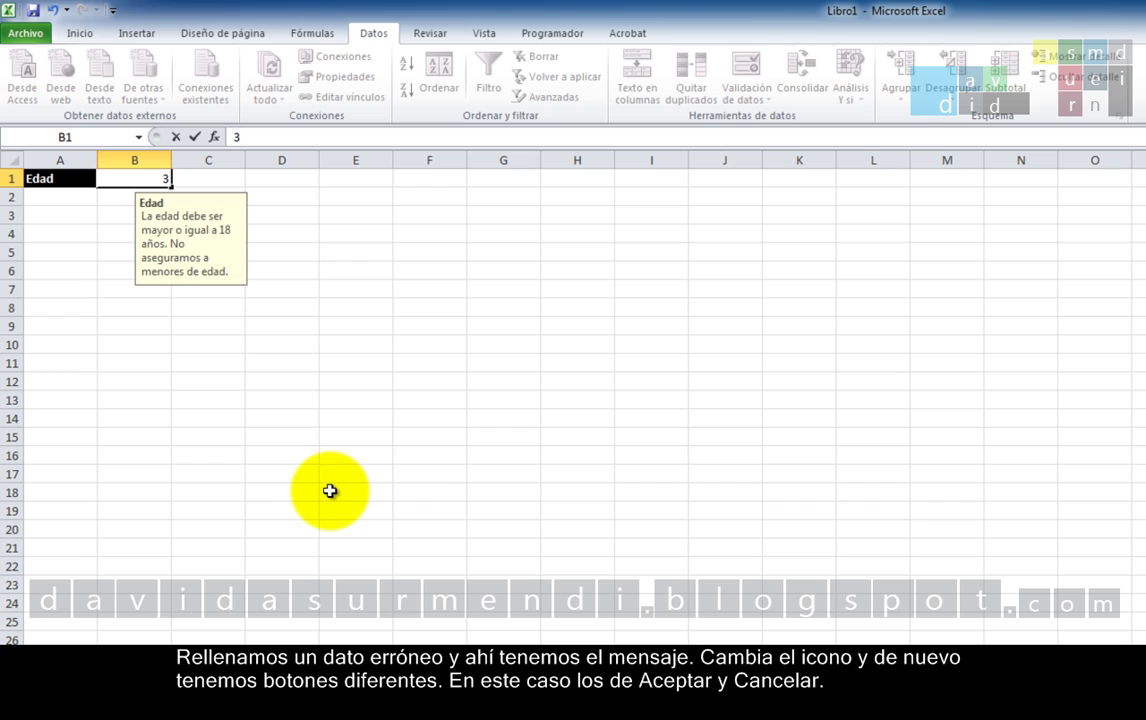
{"action": "key", "text": "Return"}
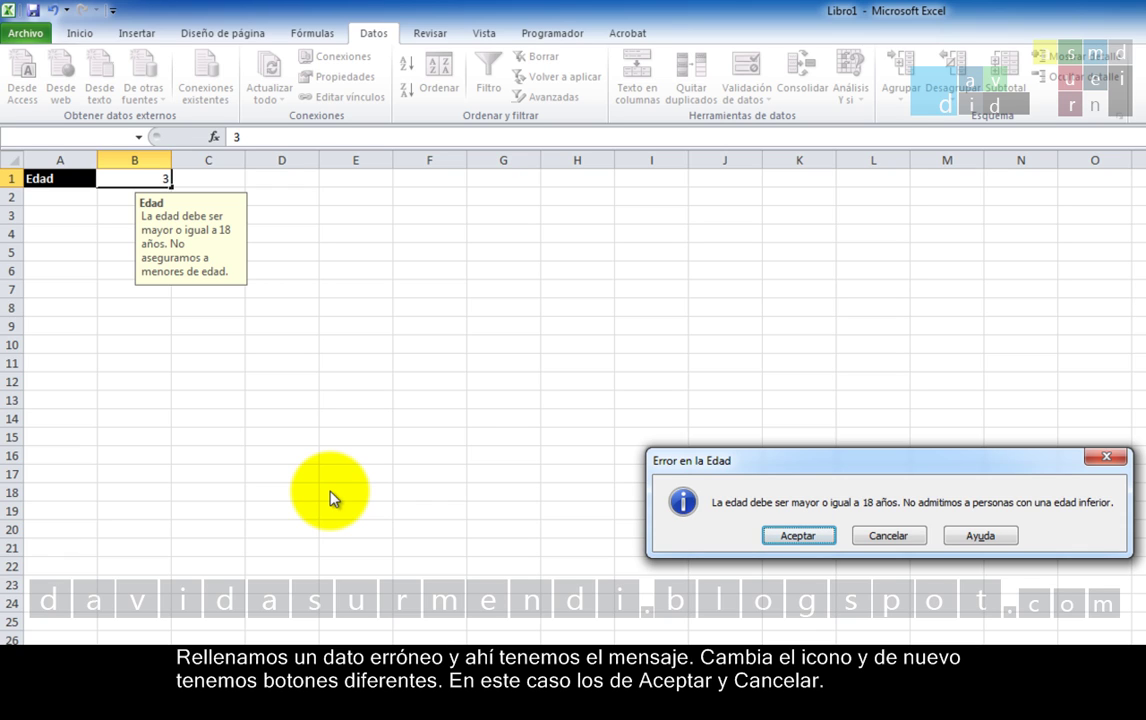
{"action": "left_click", "coordinate": [896, 541]}
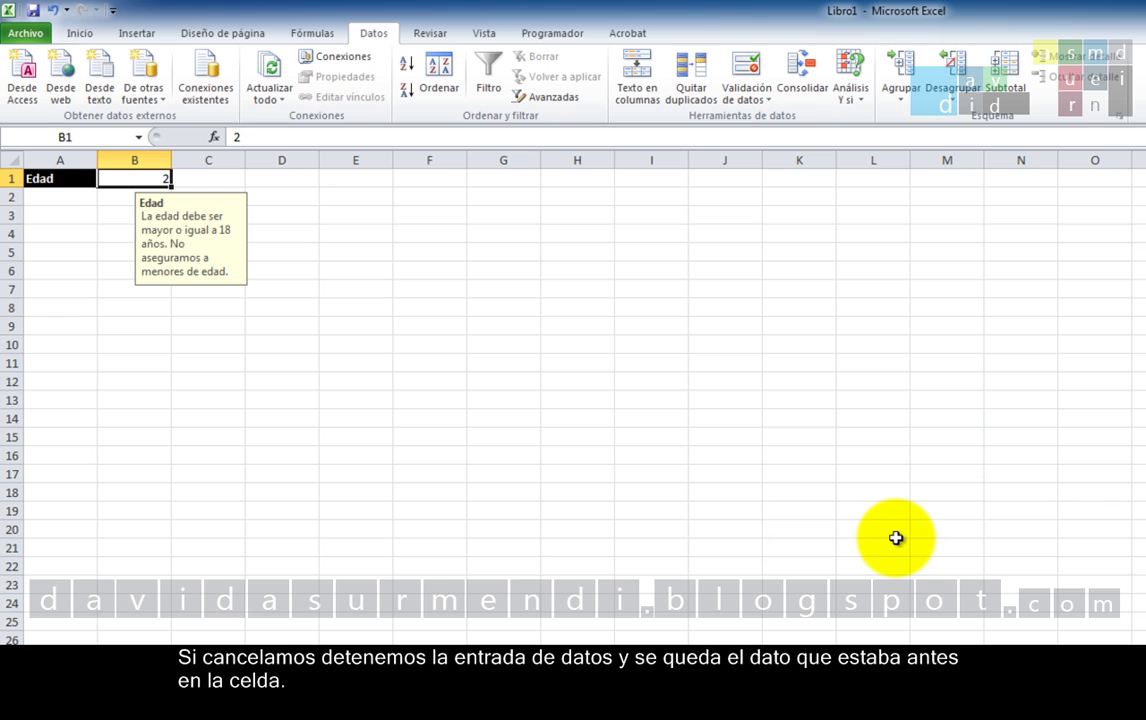
{"action": "type", "text": "4"}
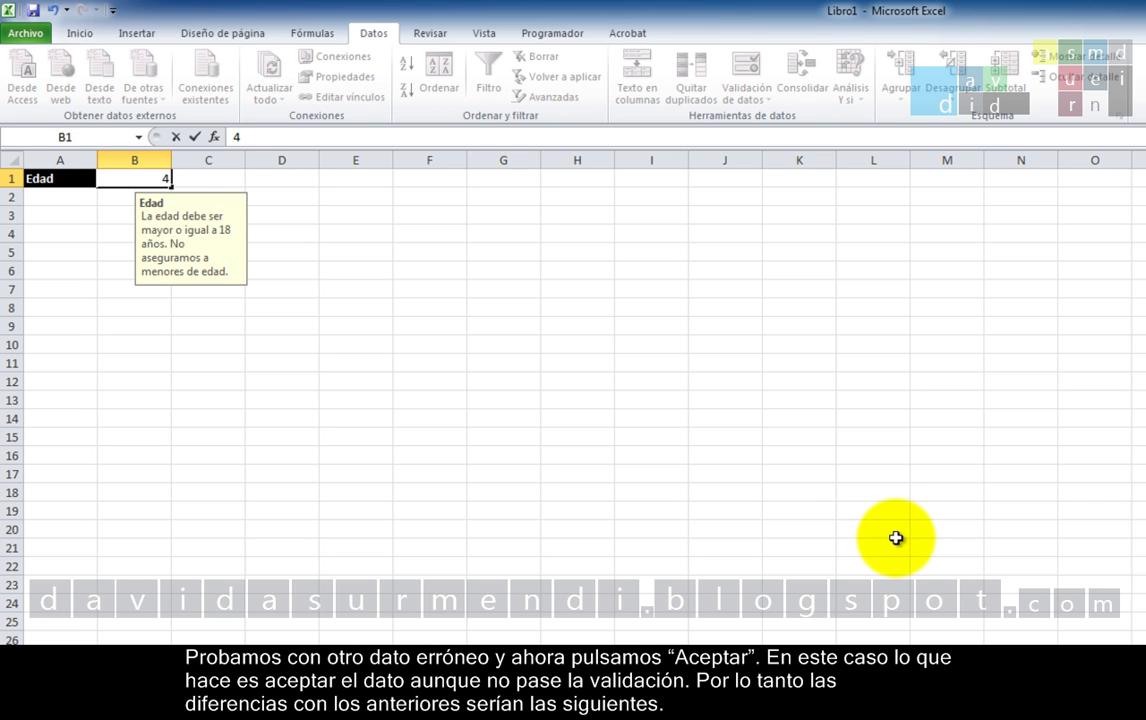
{"action": "key", "text": "Return"}
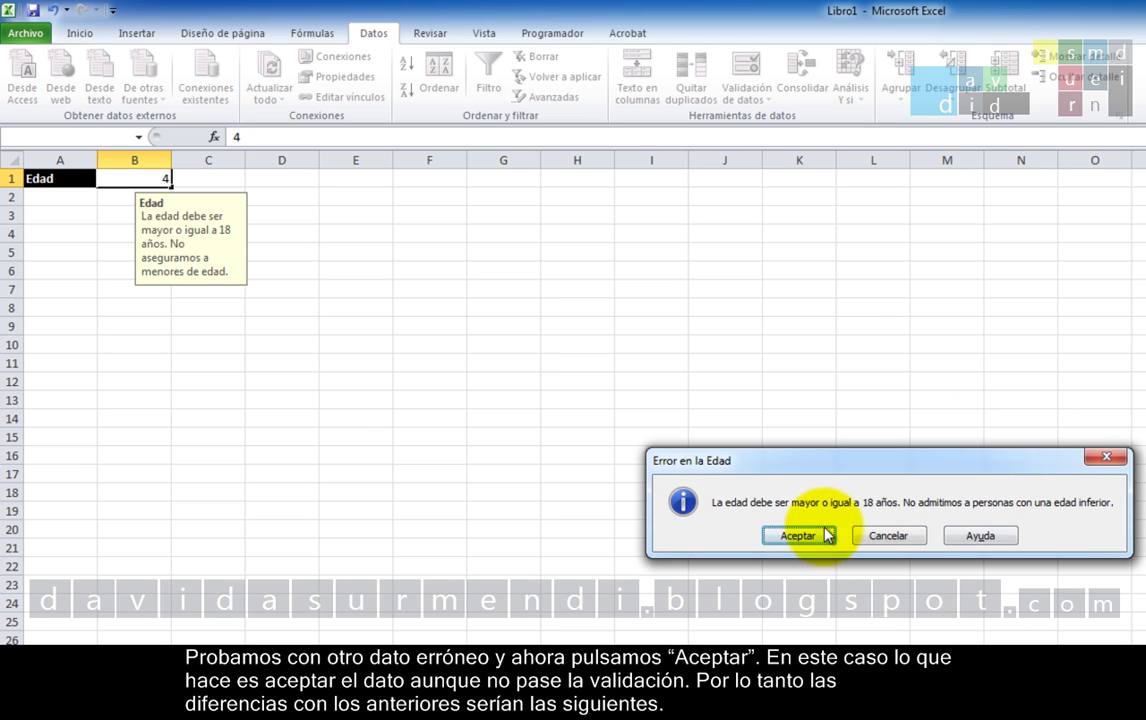
{"action": "left_click", "coordinate": [797, 535]}
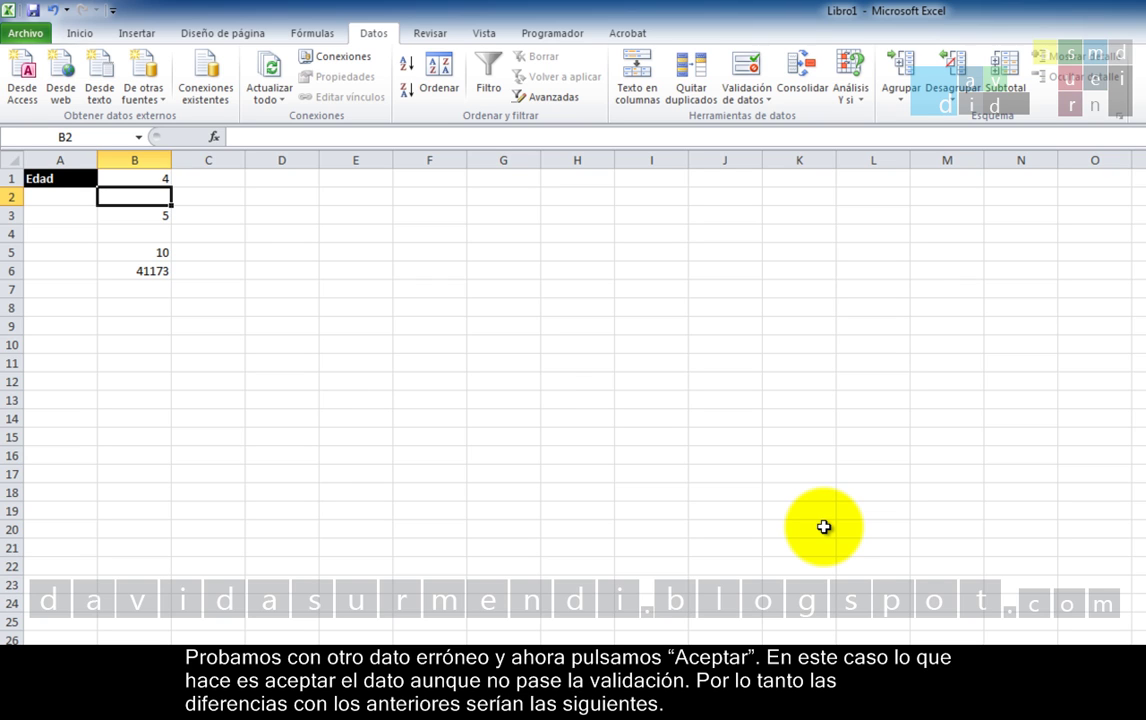
Select B1 and enter 1 to bring up the information alert again
{"action": "left_click", "coordinate": [133, 179]}
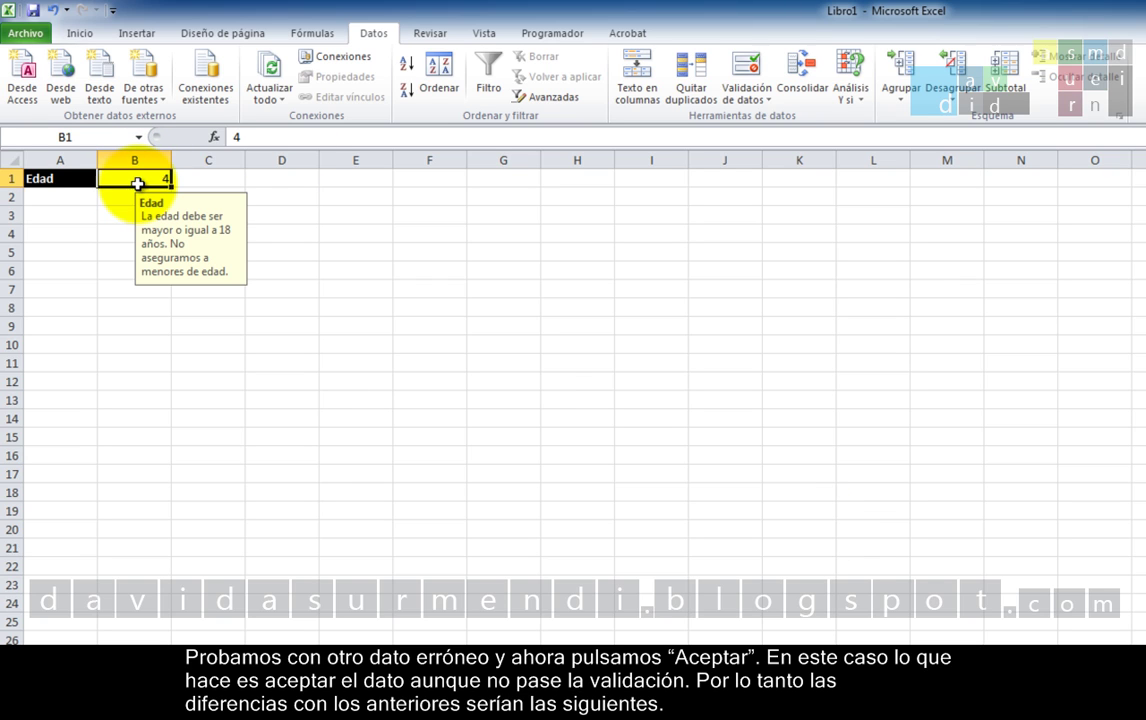
{"action": "type", "text": "1"}
{"action": "key", "text": "Return"}
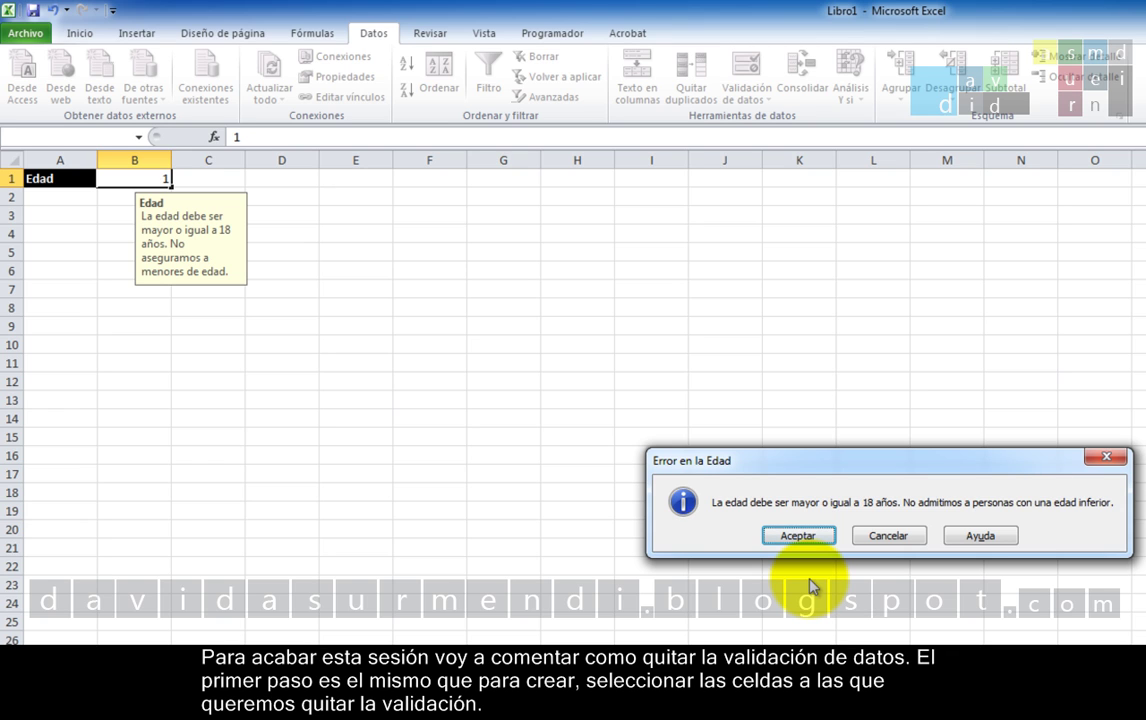
Cancel the entry of 1 so B1 keeps 4, and set Permitir to Cualquier valor
{"action": "left_click", "coordinate": [888, 536]}
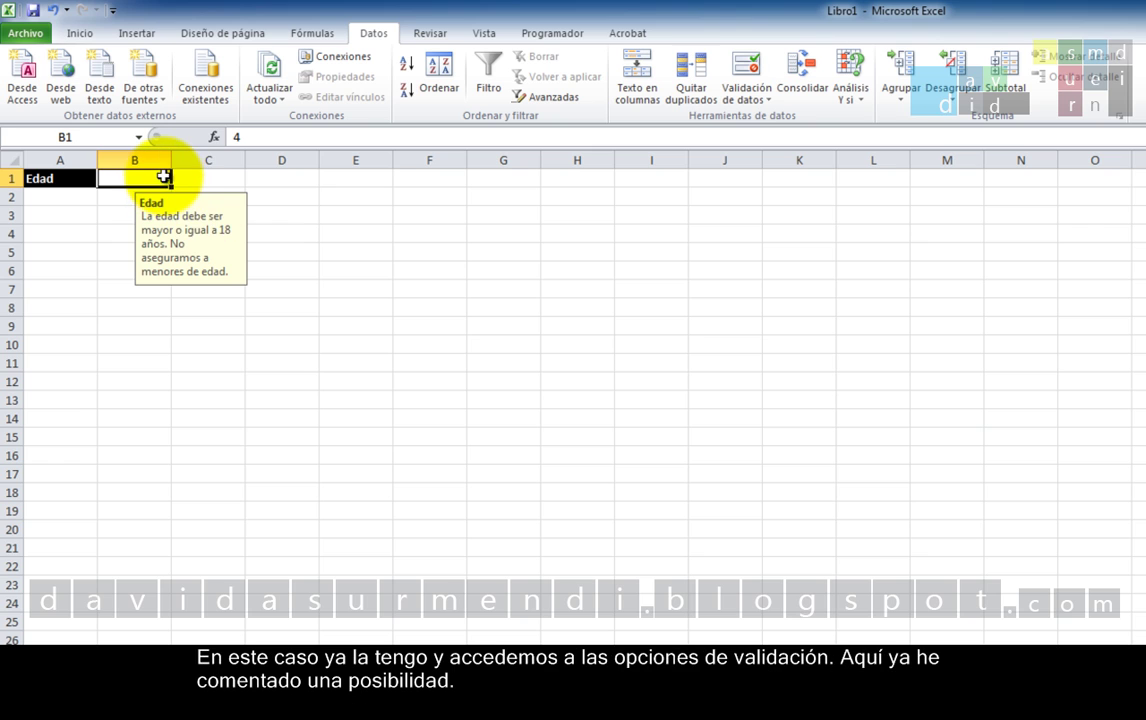
{"action": "left_click", "coordinate": [763, 73]}
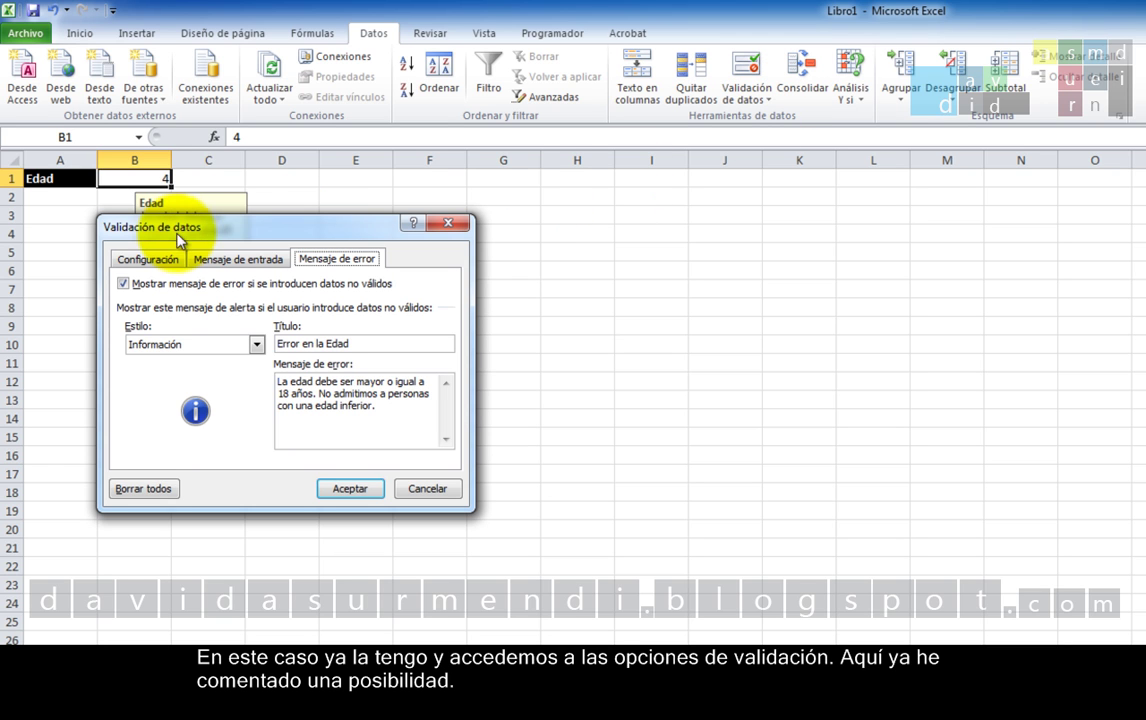
{"action": "left_click", "coordinate": [169, 260]}
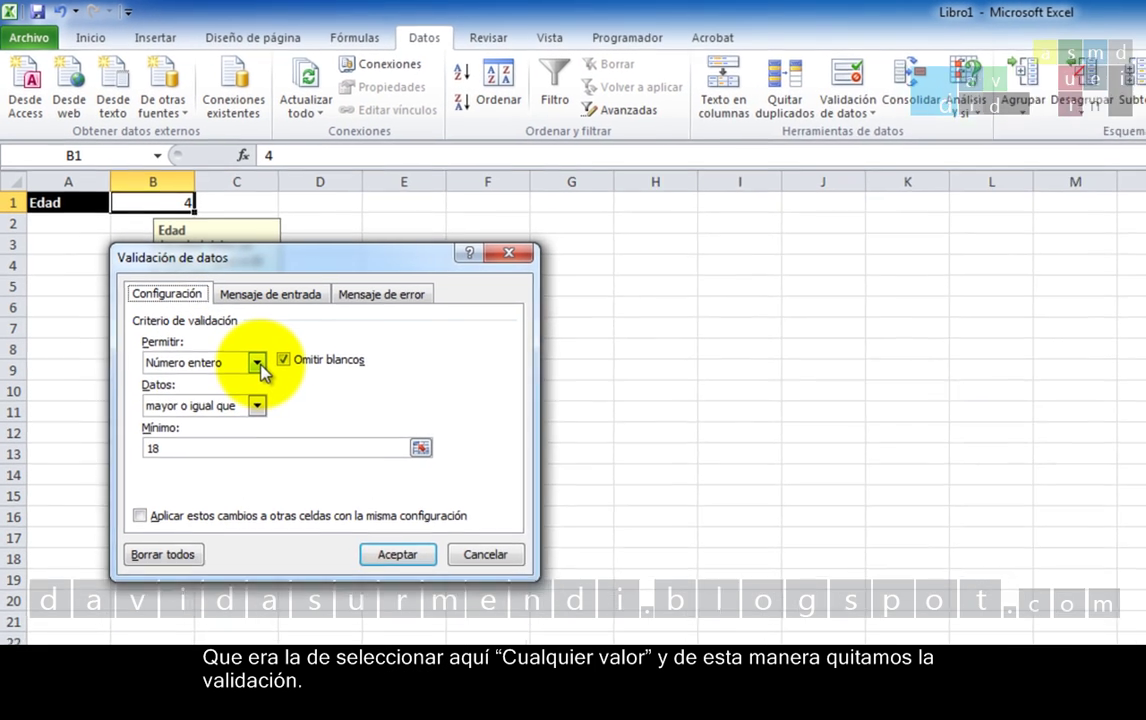
{"action": "left_click", "coordinate": [228, 325]}
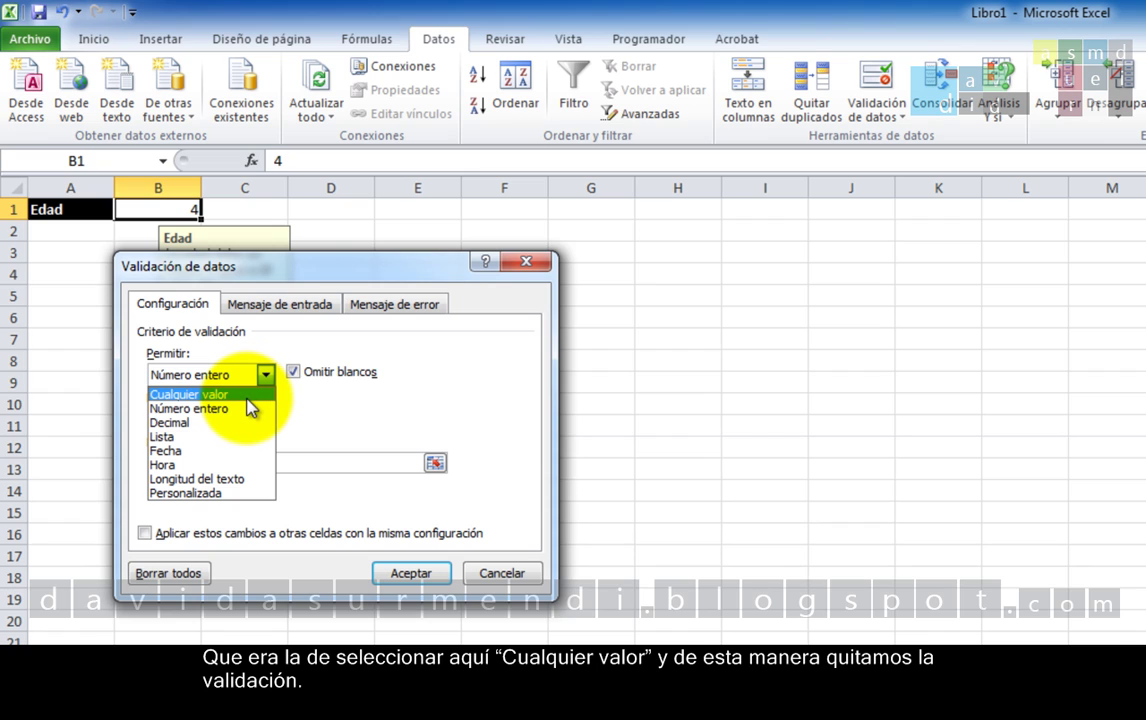
{"action": "left_click", "coordinate": [245, 394]}
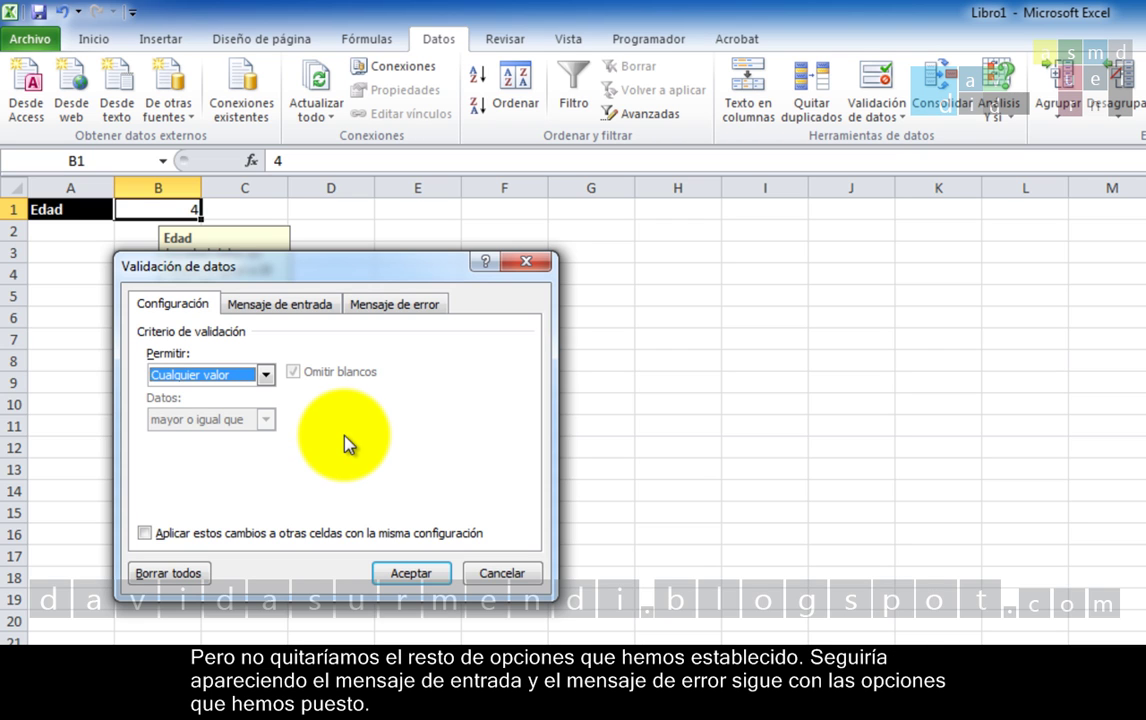
{"action": "left_click", "coordinate": [289, 308]}
{"action": "left_click", "coordinate": [360, 309]}
{"action": "left_click", "coordinate": [288, 306]}
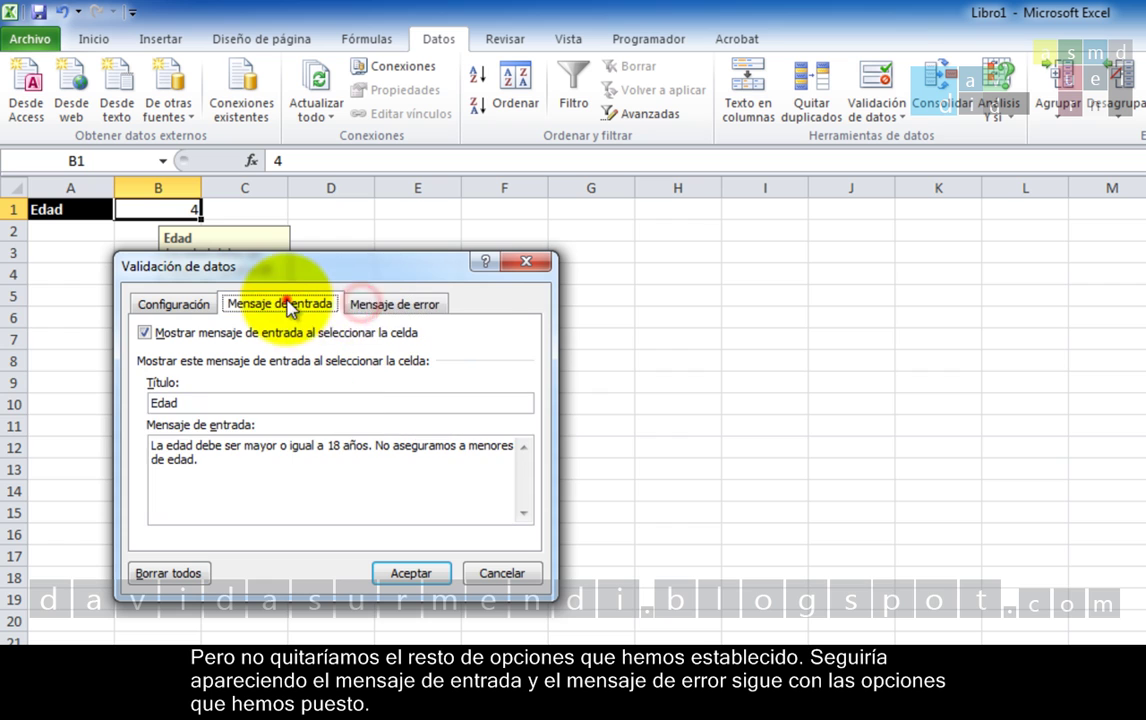
{"action": "left_click", "coordinate": [365, 308]}
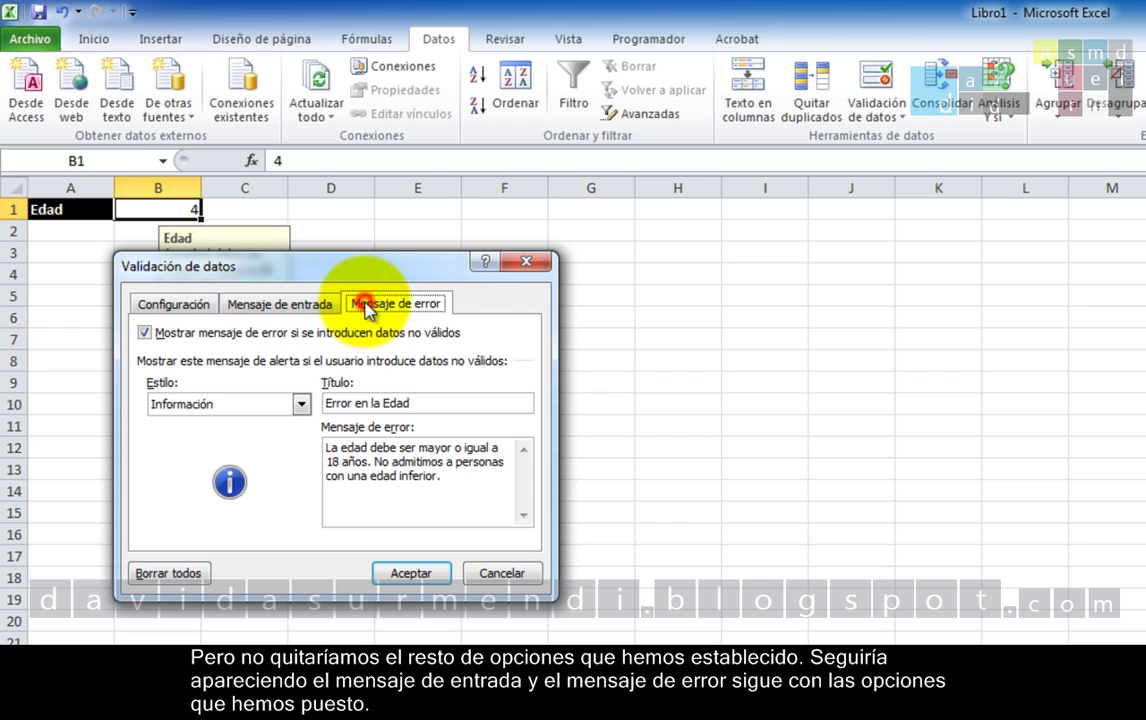
{"action": "left_click", "coordinate": [165, 306]}
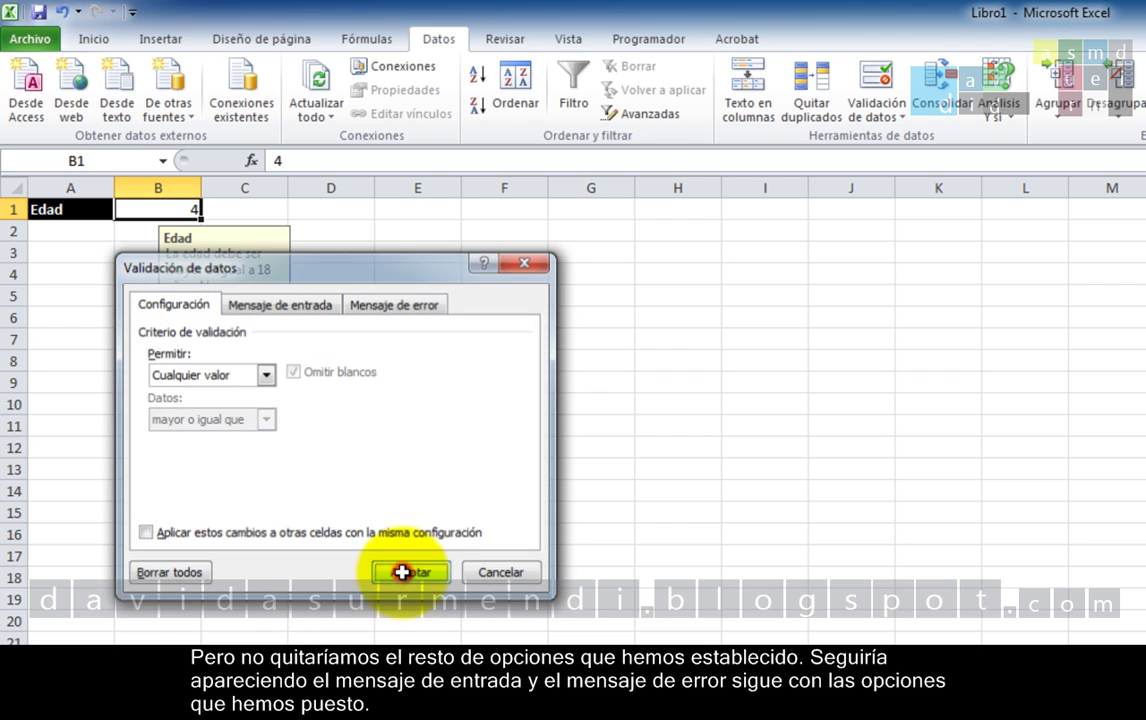
{"action": "left_click", "coordinate": [410, 574]}
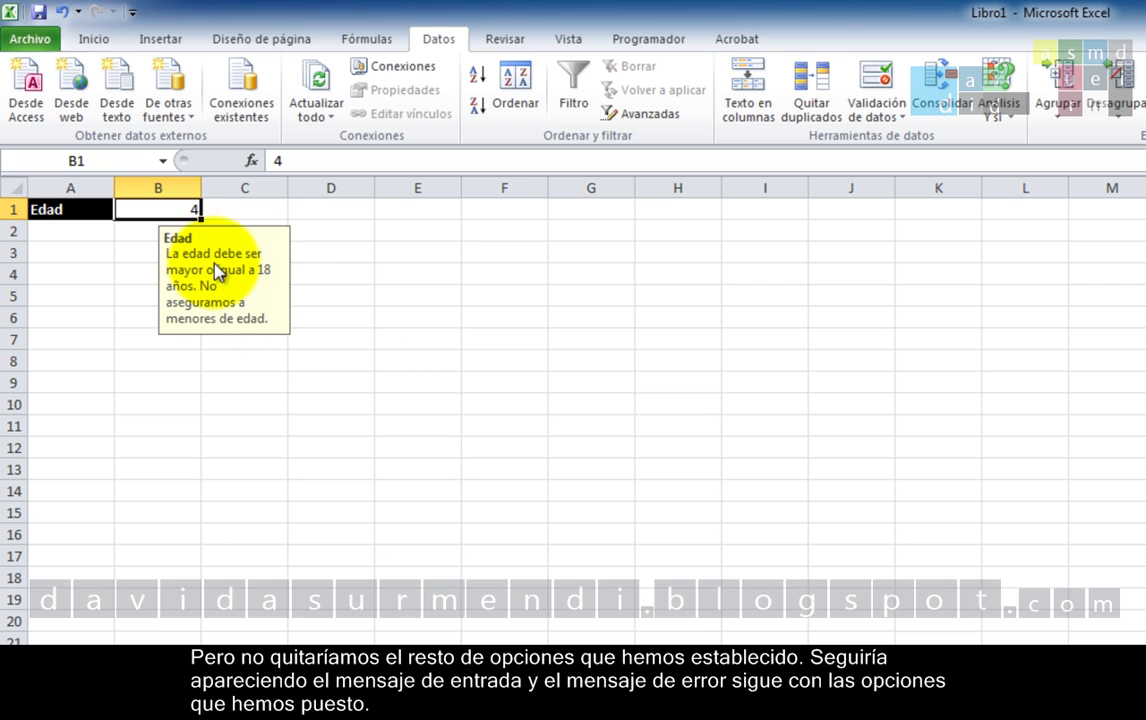
Review B1's Validación de datos tabs and click Borrar todos
{"action": "left_click", "coordinate": [864, 80]}
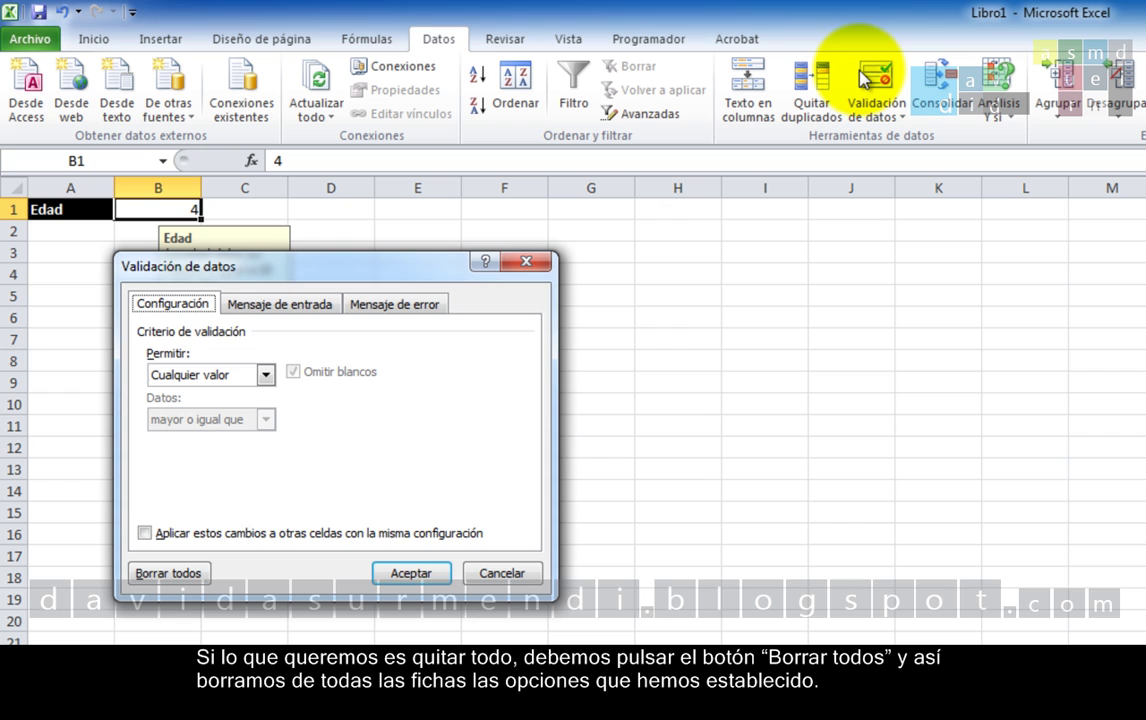
{"action": "left_click", "coordinate": [285, 305]}
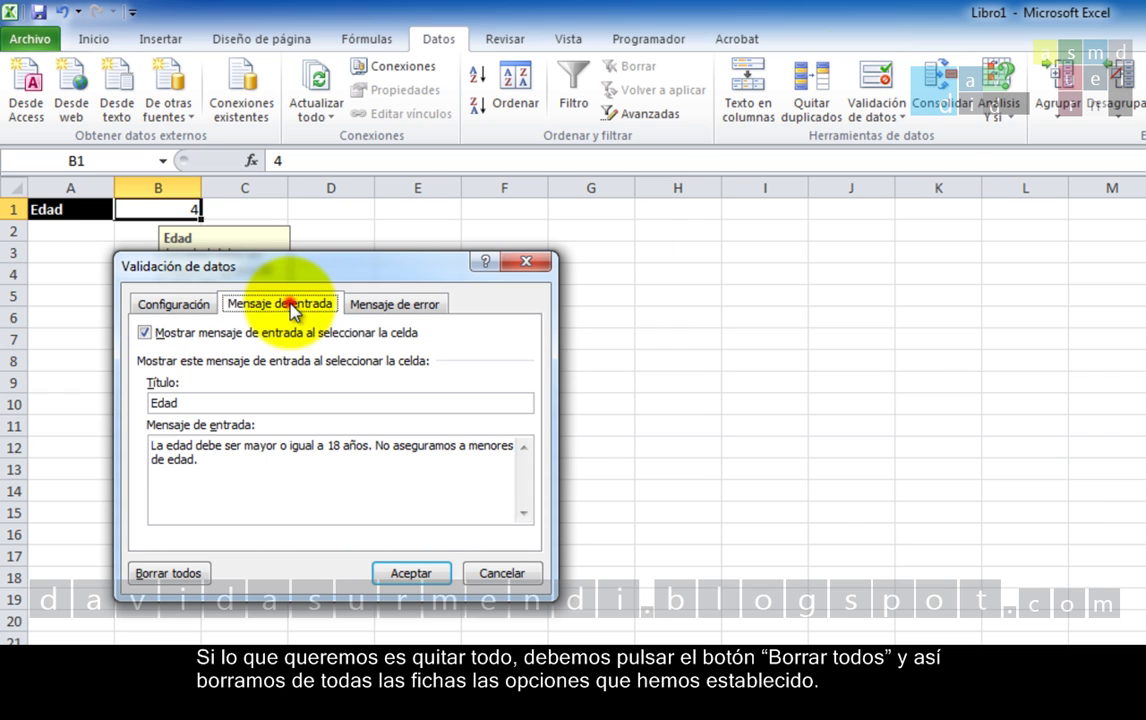
{"action": "left_click", "coordinate": [392, 303]}
{"action": "left_click", "coordinate": [190, 307]}
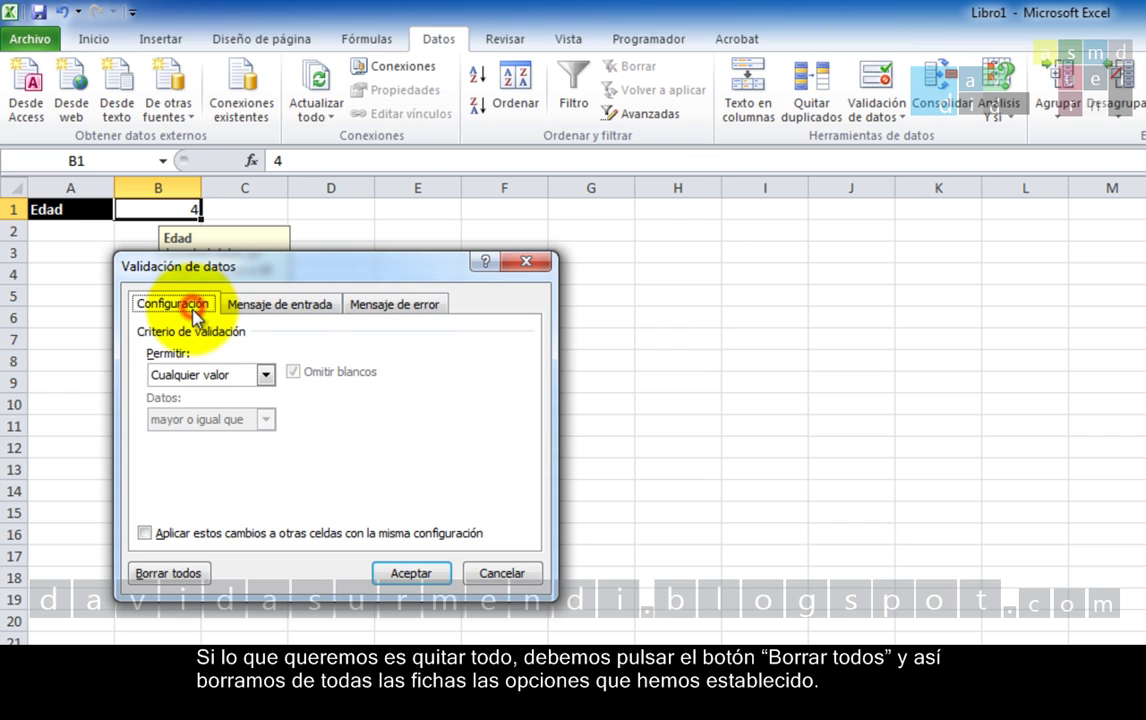
{"action": "left_click", "coordinate": [178, 578]}
Confirm the input message and error alert tabs are empty, apply, and reselect B1
{"action": "left_click", "coordinate": [280, 310]}
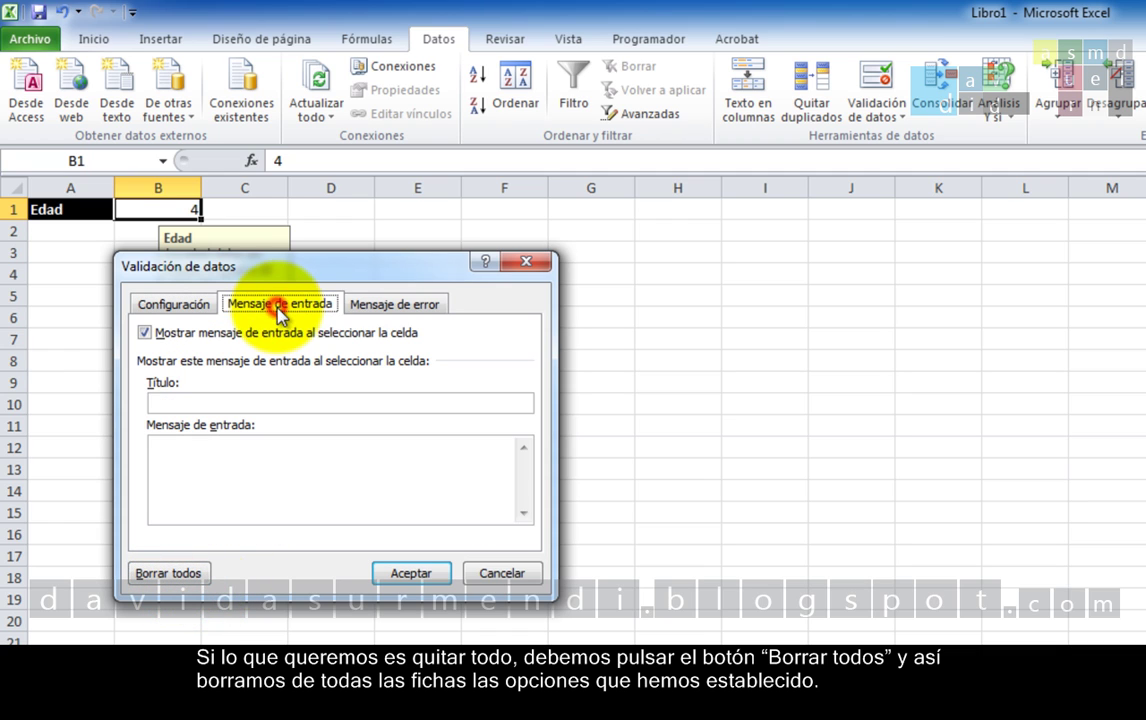
{"action": "left_click", "coordinate": [378, 316]}
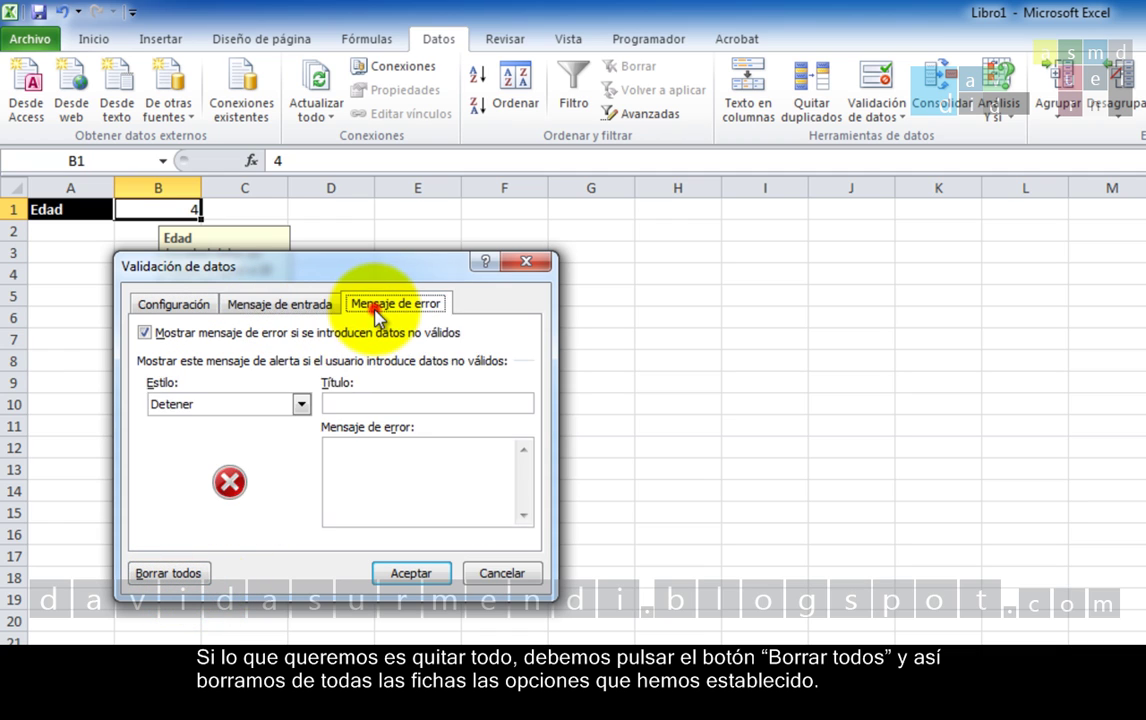
{"action": "left_click", "coordinate": [290, 310]}
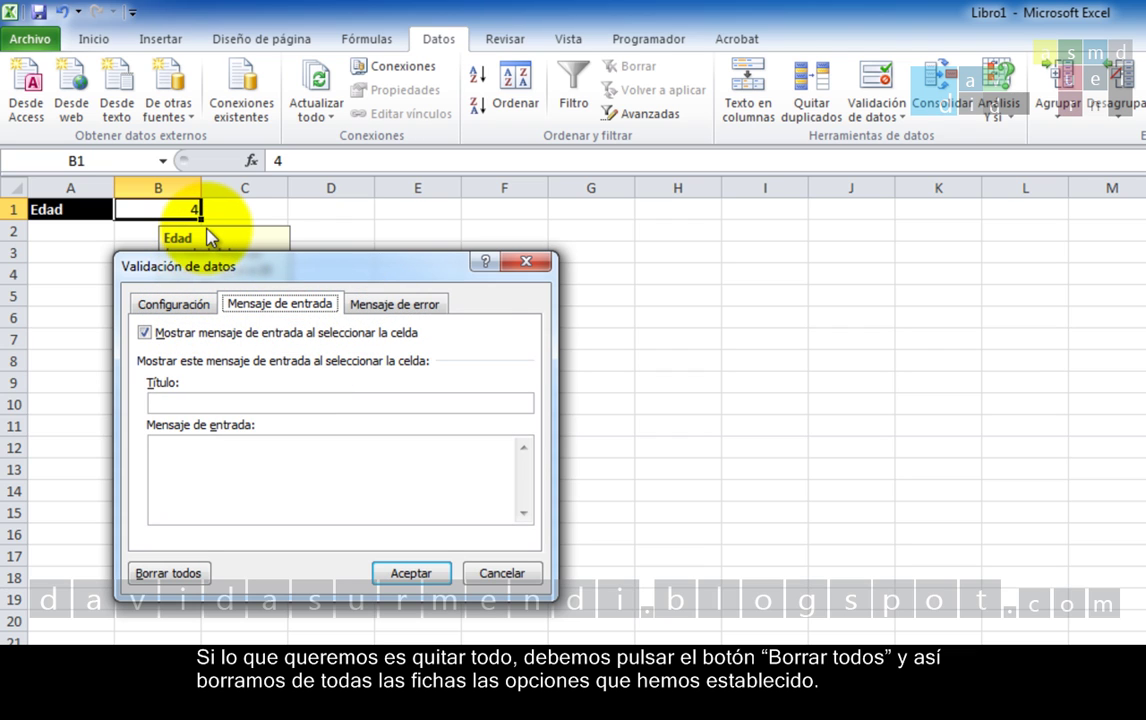
{"action": "left_click", "coordinate": [410, 573]}
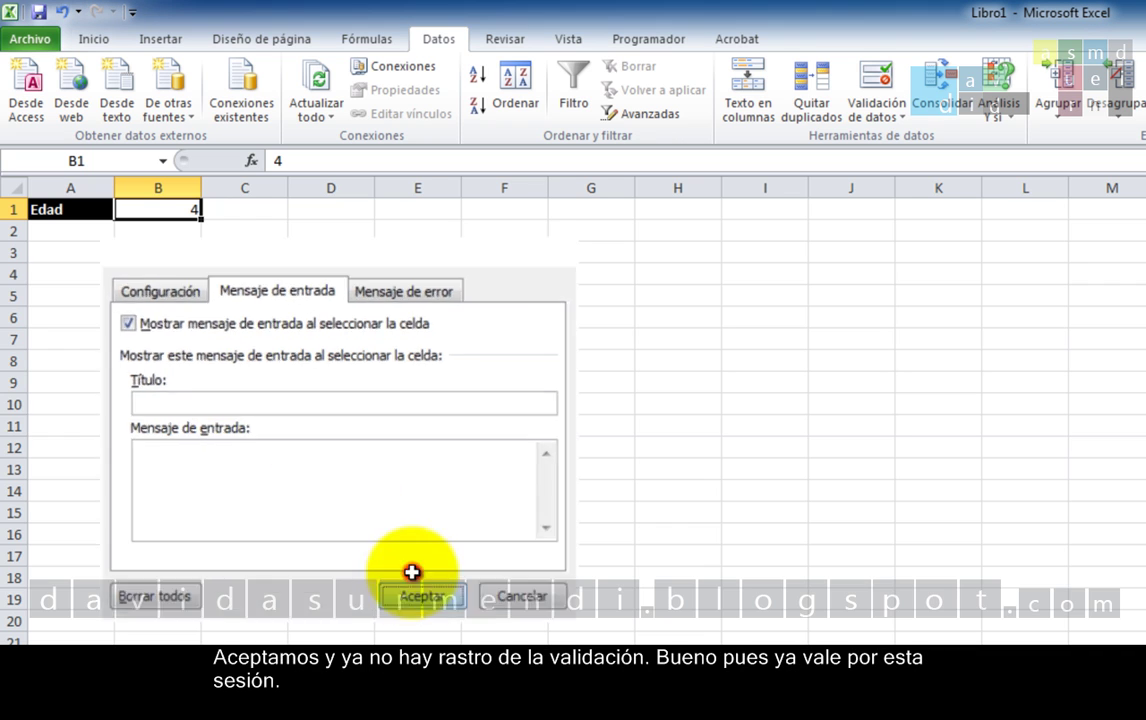
{"action": "left_click", "coordinate": [408, 575]}
{"action": "left_click", "coordinate": [192, 226]}
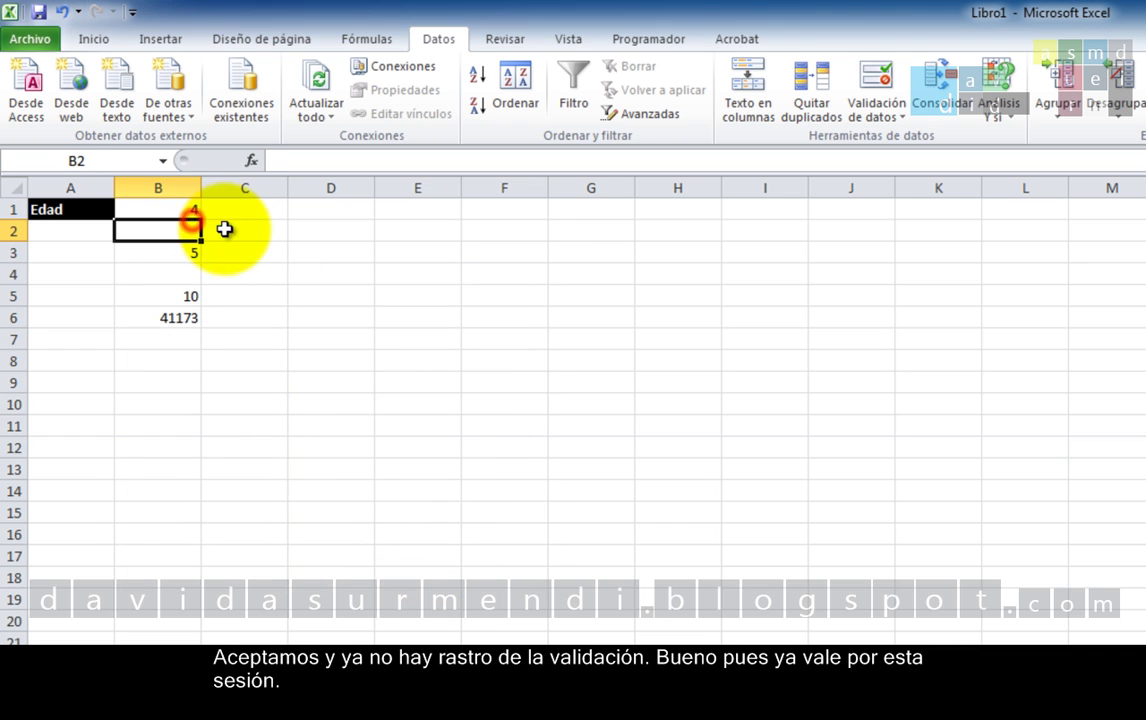
{"action": "left_click", "coordinate": [190, 209]}
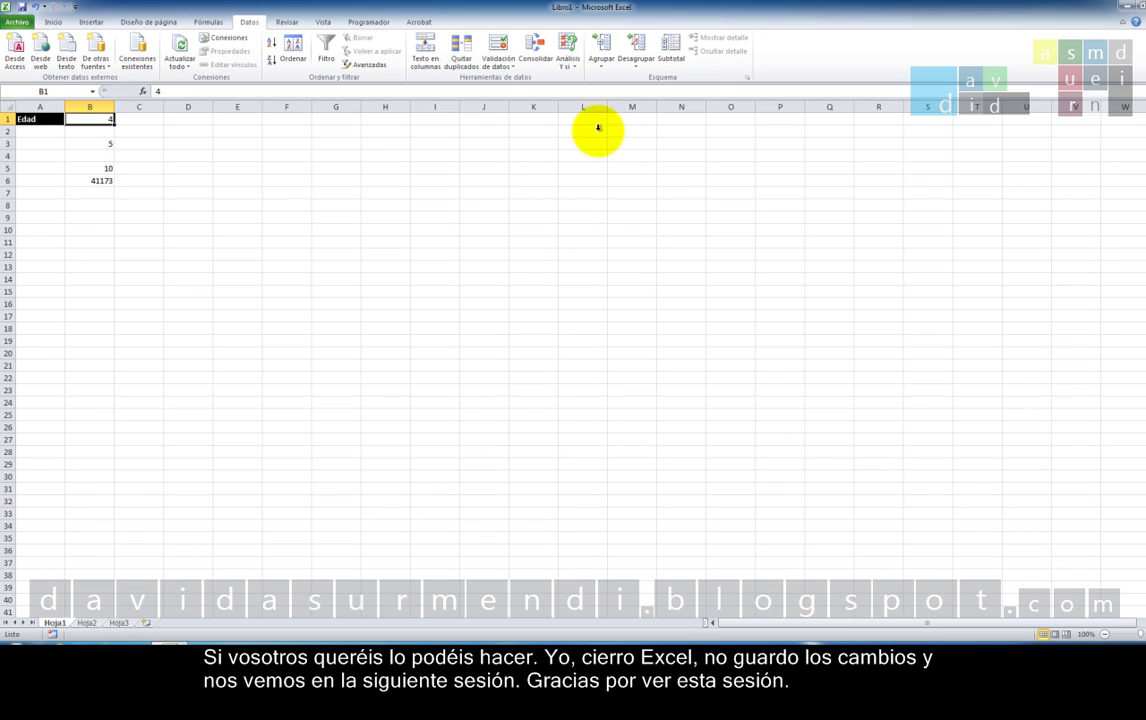
Close Excel, choosing No guardar for Libro1
{"action": "left_click", "coordinate": [1138, 6]}
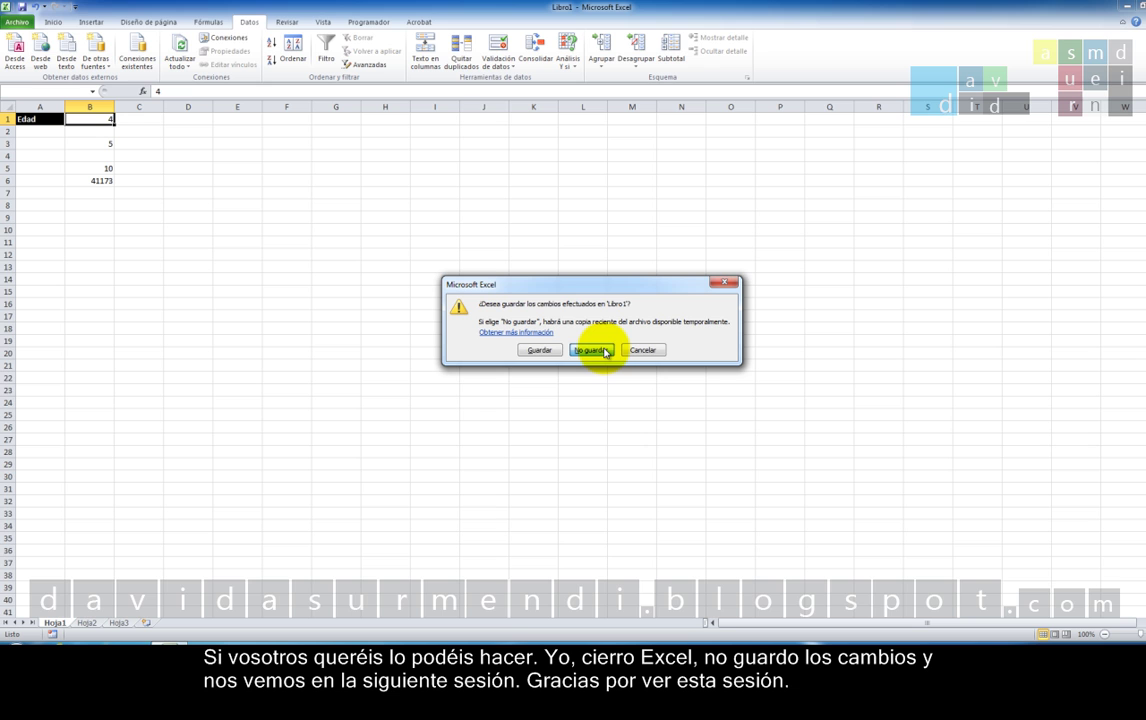
{"action": "left_click", "coordinate": [605, 352]}
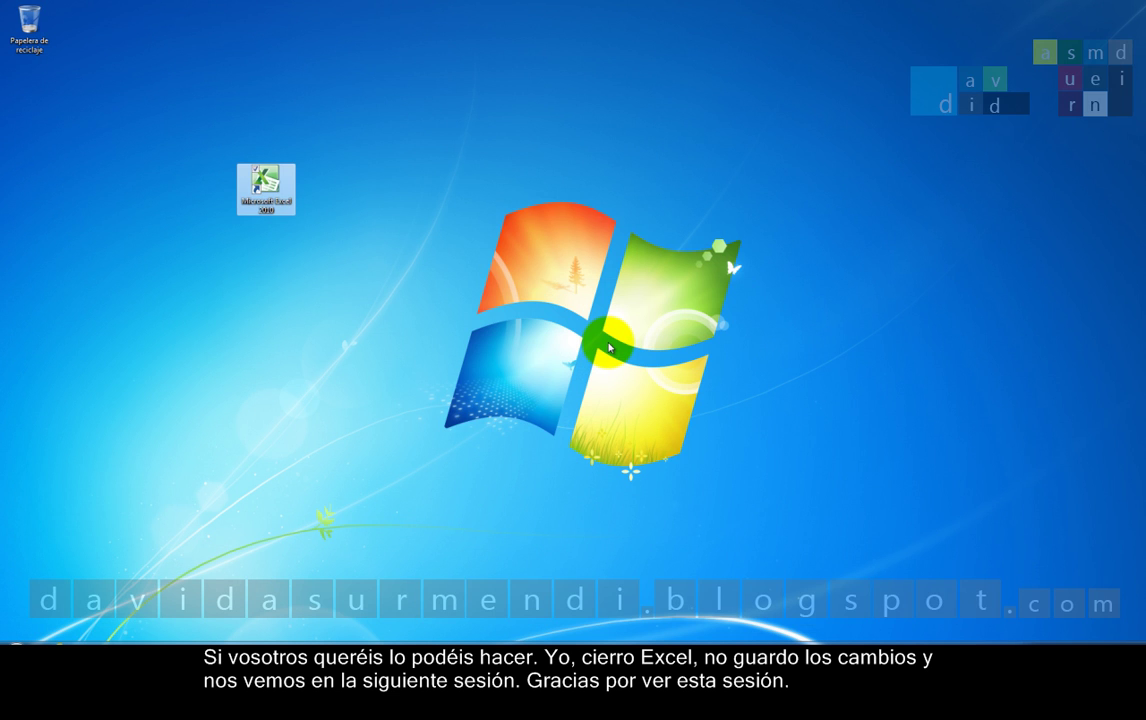